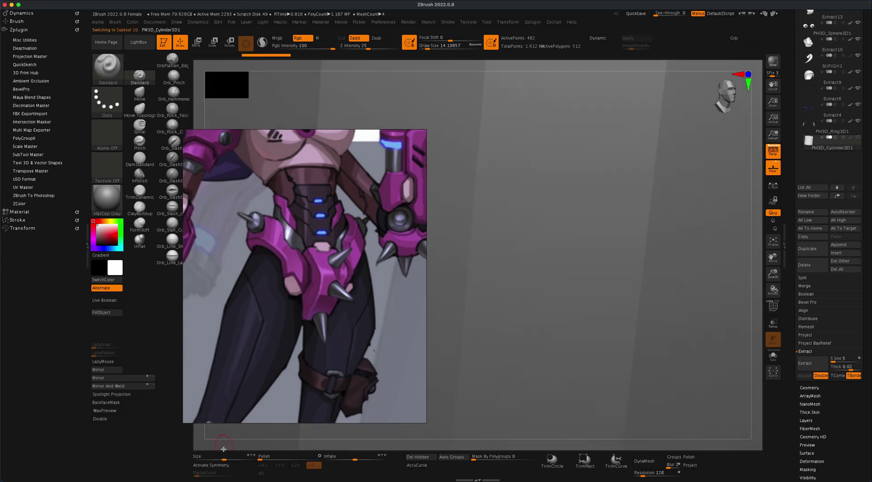
# Shrink the cylinder, move it forward out of the pelvis and rotate it 90 degrees onto its side
pyautogui.moveTo(224, 458); pyautogui.dragTo(187, 459)
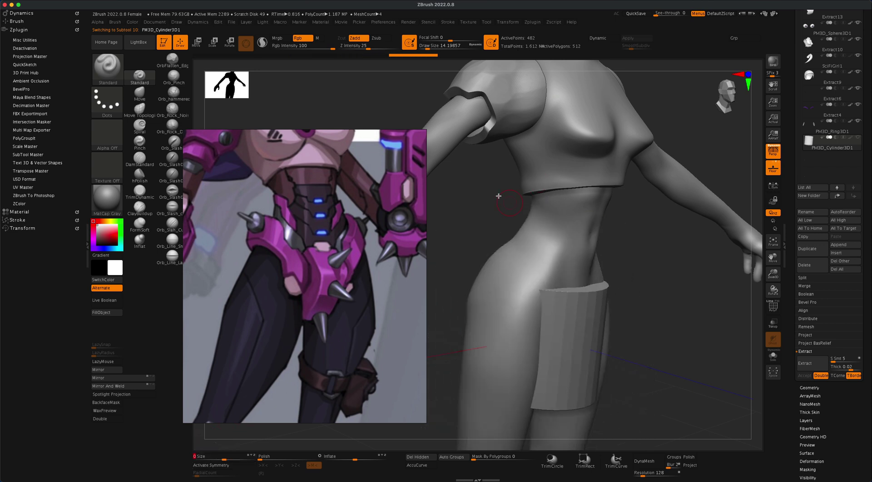
pyautogui.click(196, 42)
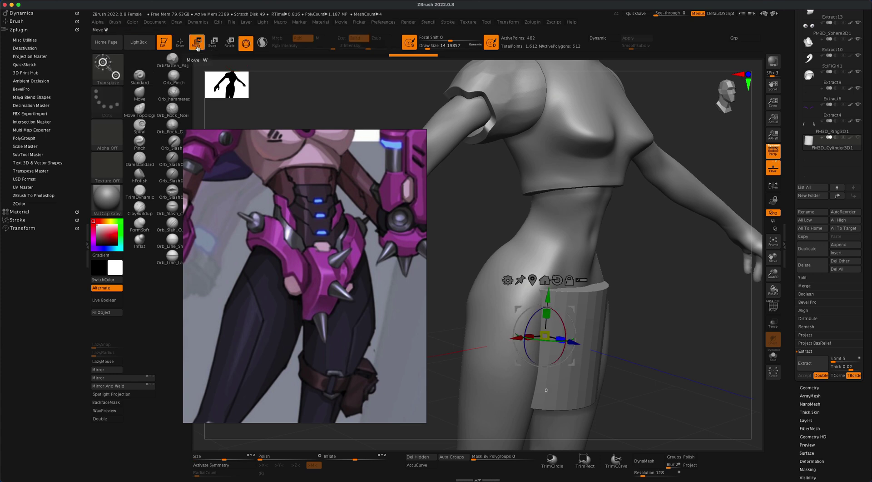
pyautogui.moveTo(573, 343); pyautogui.dragTo(613, 354)
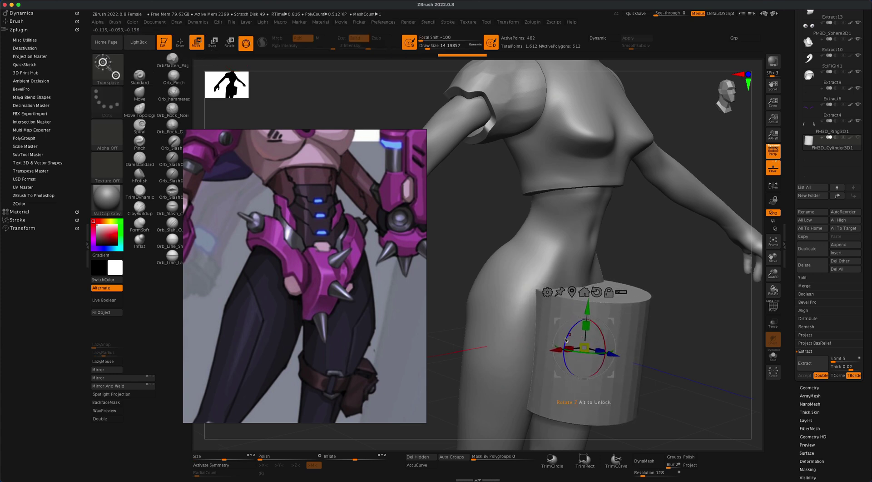
pyautogui.keyDown('shift'); pyautogui.moveTo(566, 337); pyautogui.dragTo(640, 286); pyautogui.keyUp('shift')
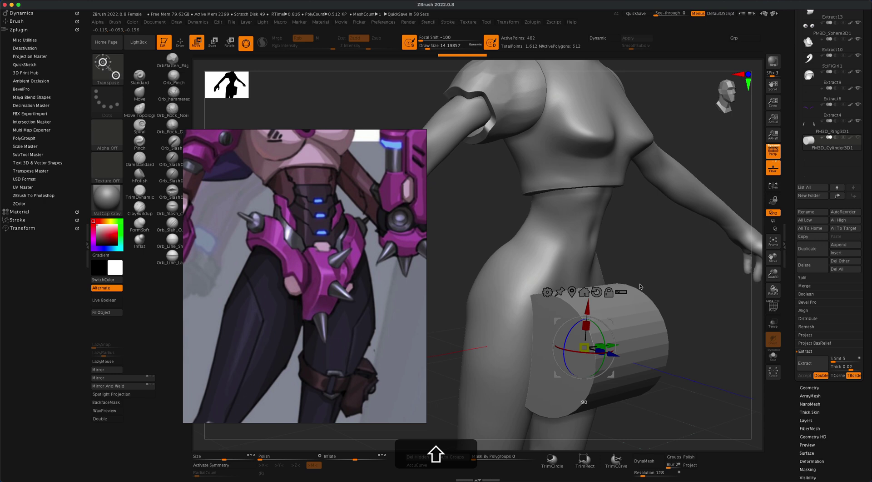
# Narrow the cylinder along its axis into a disc and center it at the crotch, with perspective turned off
pyautogui.keyDown('shift'); pyautogui.moveTo(677, 285); pyautogui.dragTo(664, 286); pyautogui.keyUp('shift')
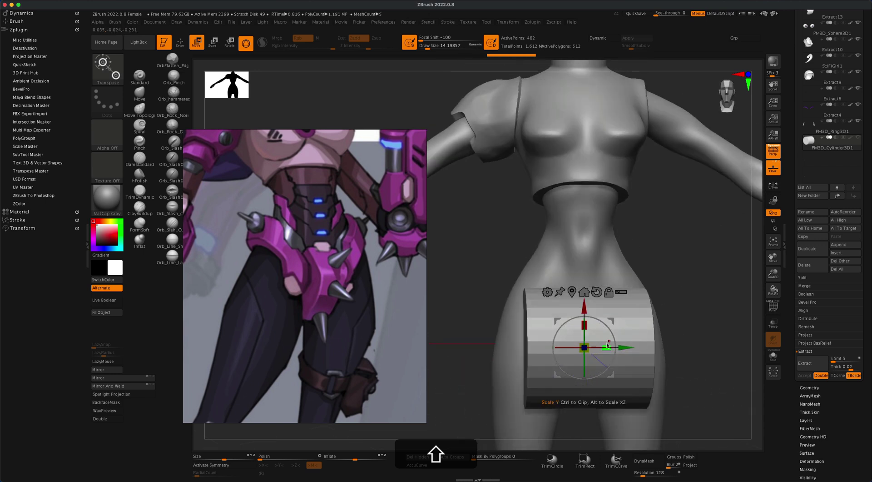
pyautogui.moveTo(608, 346); pyautogui.dragTo(581, 348)
pyautogui.moveTo(698, 294); pyautogui.dragTo(614, 322)
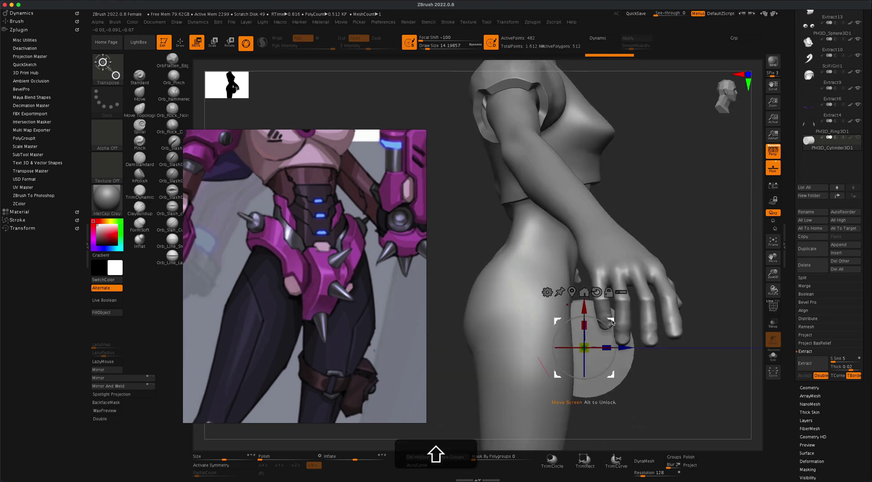
pyautogui.keyDown('shift'); pyautogui.moveTo(720, 310); pyautogui.dragTo(684, 314); pyautogui.keyUp('shift')
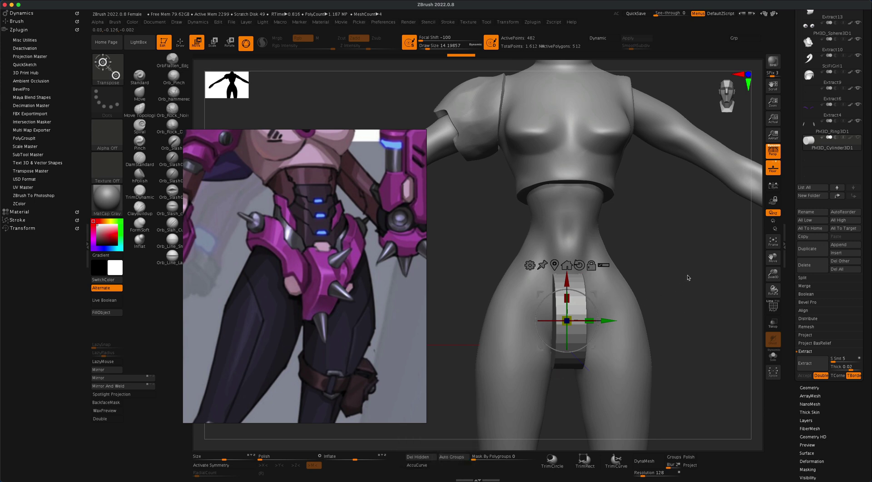
pyautogui.click(772, 151)
pyautogui.keyDown('alt'); pyautogui.moveTo(684, 277); pyautogui.dragTo(672, 276); pyautogui.keyUp('alt')
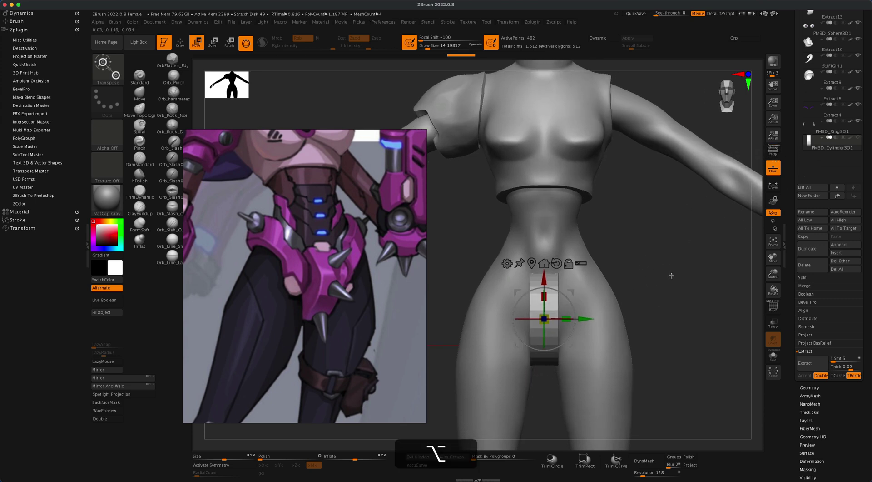
pyautogui.moveTo(571, 294); pyautogui.dragTo(568, 316)
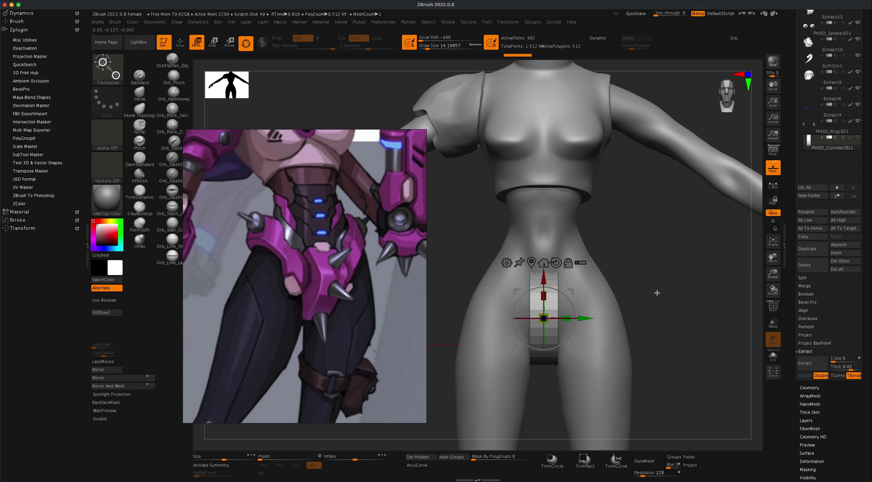
# Subdivide the disc three times to reach subdivision level 4
pyautogui.moveTo(624, 296); pyautogui.dragTo(673, 291)
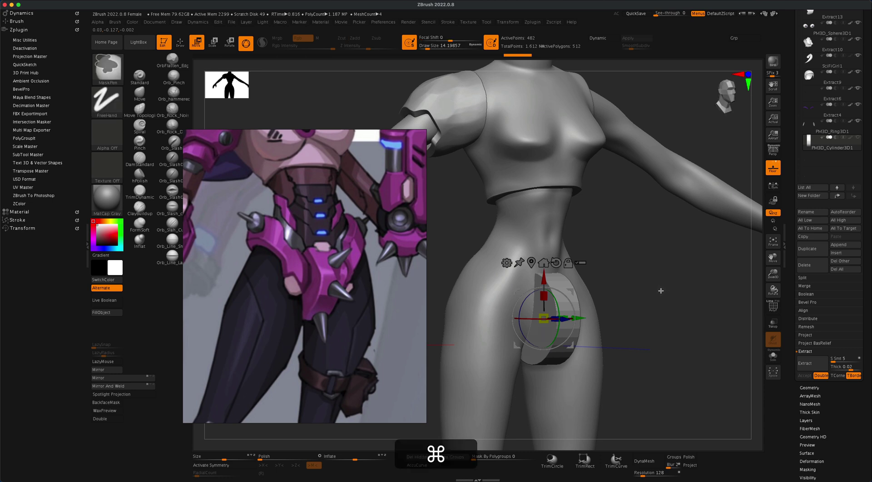
pyautogui.press('super+d')
pyautogui.press('super+d')
pyautogui.press('super+d')
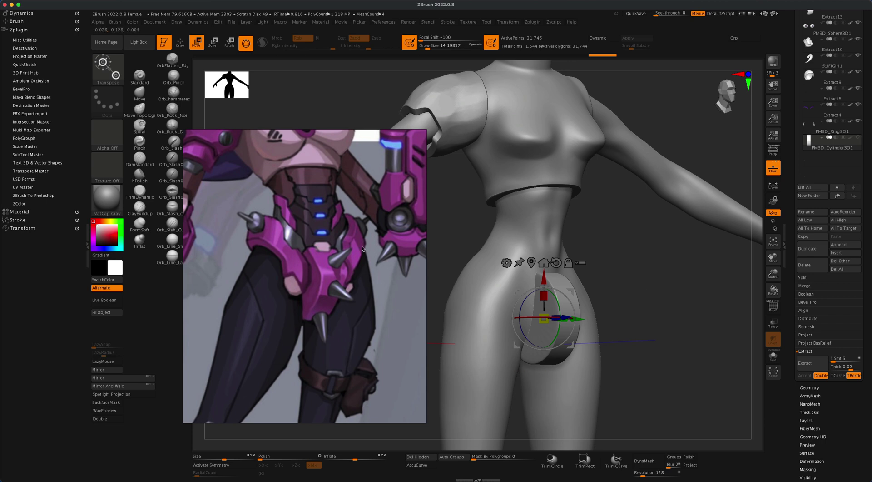
# Flatten the disc's front rim into angled planes using the hPolish brush at a draw size of about 39
pyautogui.click(140, 176)
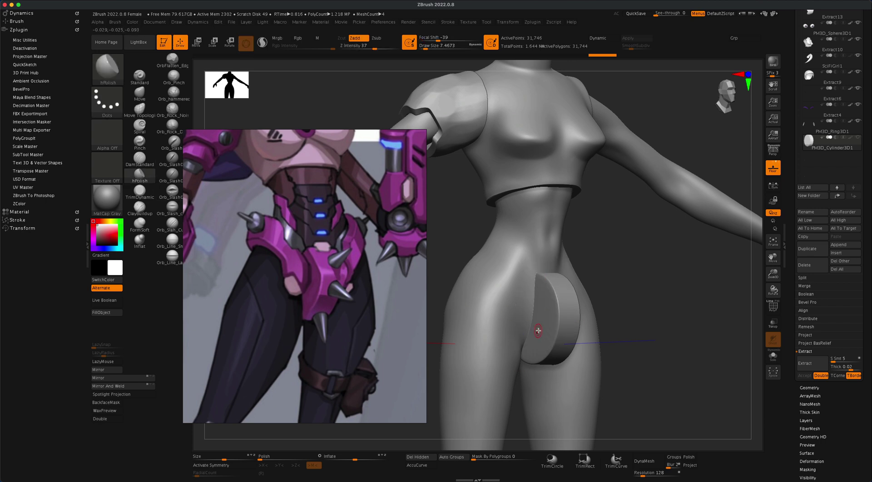
pyautogui.press('s')
pyautogui.moveTo(623, 293); pyautogui.dragTo(630, 293)
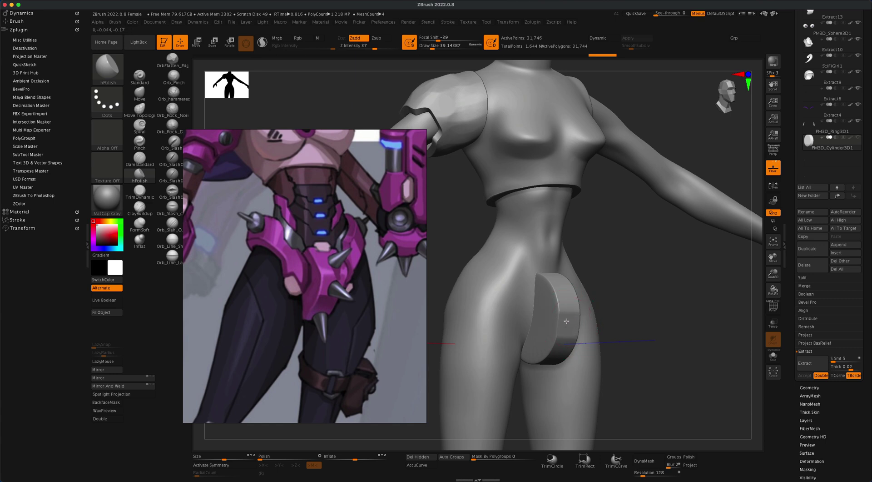
pyautogui.moveTo(638, 292)
pyautogui.mouseDown()
pyautogui.moveTo(635, 285)
pyautogui.moveTo(625, 300)
pyautogui.moveTo(623, 280)
pyautogui.mouseUp()
pyautogui.moveTo(564, 356)
pyautogui.mouseDown()
pyautogui.moveTo(549, 370)
pyautogui.moveTo(566, 340)
pyautogui.moveTo(620, 331)
pyautogui.moveTo(622, 338)
pyautogui.mouseUp()
pyautogui.moveTo(565, 309); pyautogui.dragTo(563, 337)
pyautogui.moveTo(642, 295); pyautogui.dragTo(648, 328)
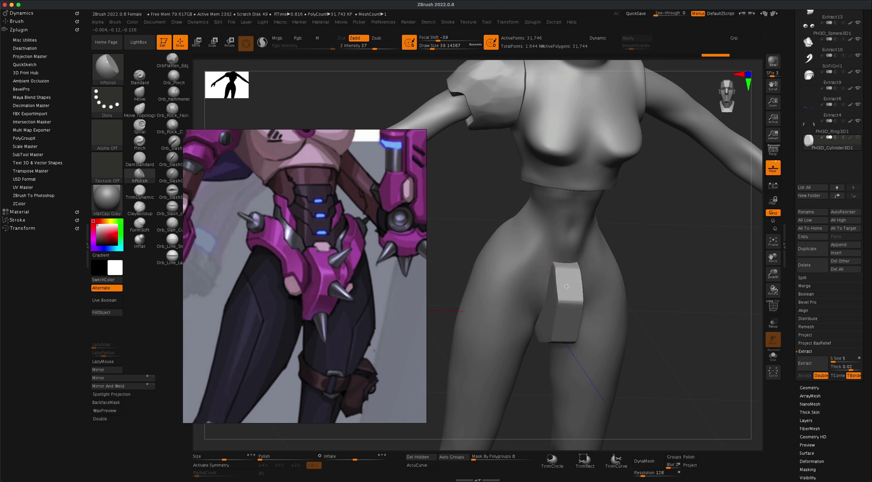
# Polish the piece's upper and lower front planes with hPolish to define the angular break between them
pyautogui.moveTo(635, 277)
pyautogui.mouseDown()
pyautogui.moveTo(669, 259)
pyautogui.moveTo(639, 269)
pyautogui.mouseUp()
pyautogui.moveTo(631, 301); pyautogui.dragTo(636, 299)
pyautogui.moveTo(573, 314)
pyautogui.mouseDown()
pyautogui.moveTo(627, 307)
pyautogui.moveTo(562, 308)
pyautogui.moveTo(635, 302)
pyautogui.moveTo(566, 310)
pyautogui.moveTo(569, 303)
pyautogui.mouseUp()
pyautogui.moveTo(654, 293); pyautogui.dragTo(580, 293)
pyautogui.moveTo(625, 315); pyautogui.dragTo(613, 312)
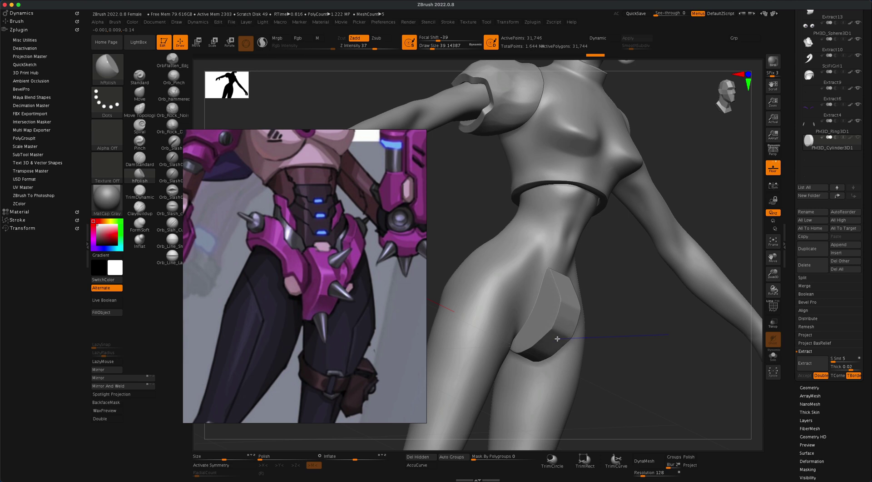
pyautogui.moveTo(657, 333); pyautogui.dragTo(633, 328)
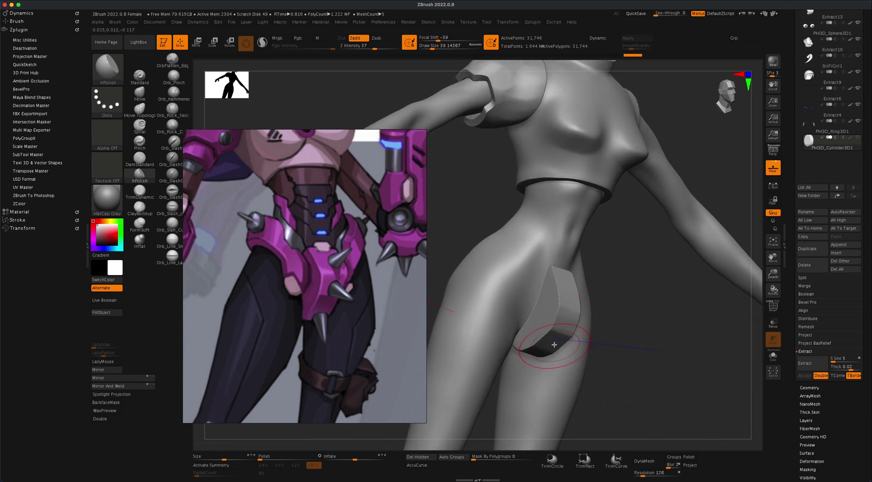
pyautogui.moveTo(555, 343); pyautogui.dragTo(560, 331)
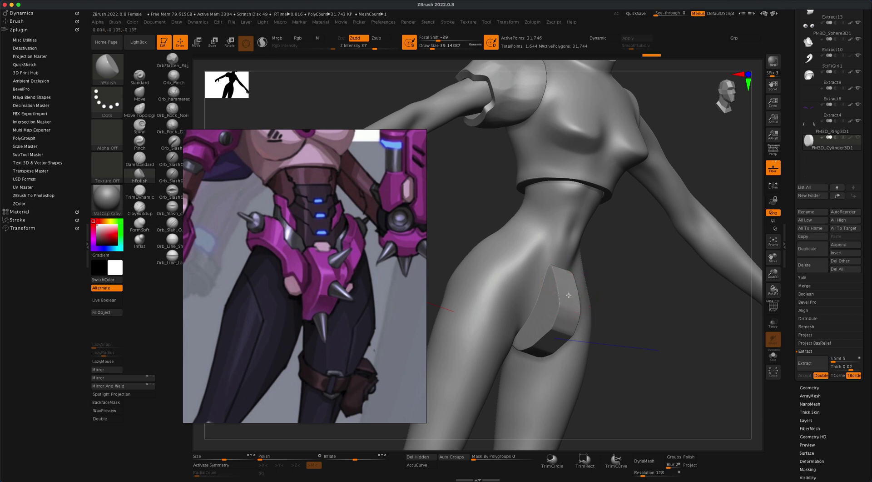
# Flatten the underside of the crotch piece into a clean plane with the hPolish brush
pyautogui.moveTo(627, 295)
pyautogui.mouseDown()
pyautogui.moveTo(646, 301)
pyautogui.moveTo(638, 312)
pyautogui.moveTo(584, 313)
pyautogui.mouseUp()
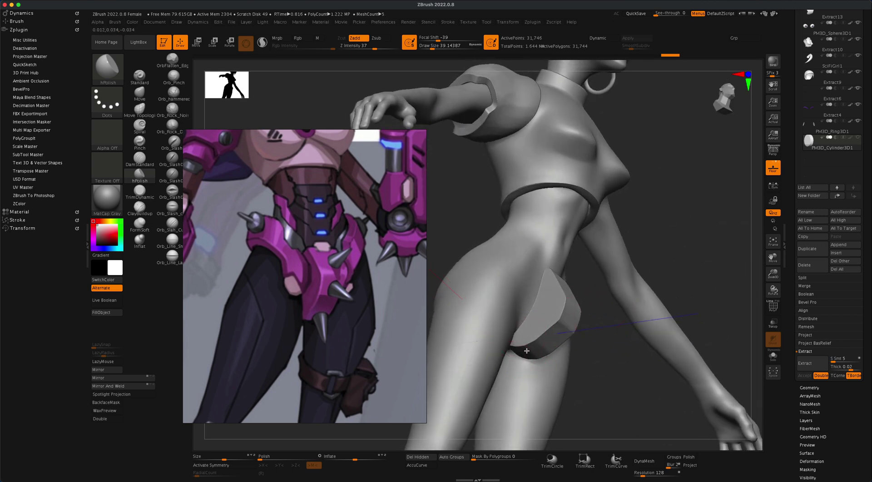
pyautogui.moveTo(605, 354); pyautogui.dragTo(606, 314)
pyautogui.moveTo(528, 348); pyautogui.dragTo(524, 349)
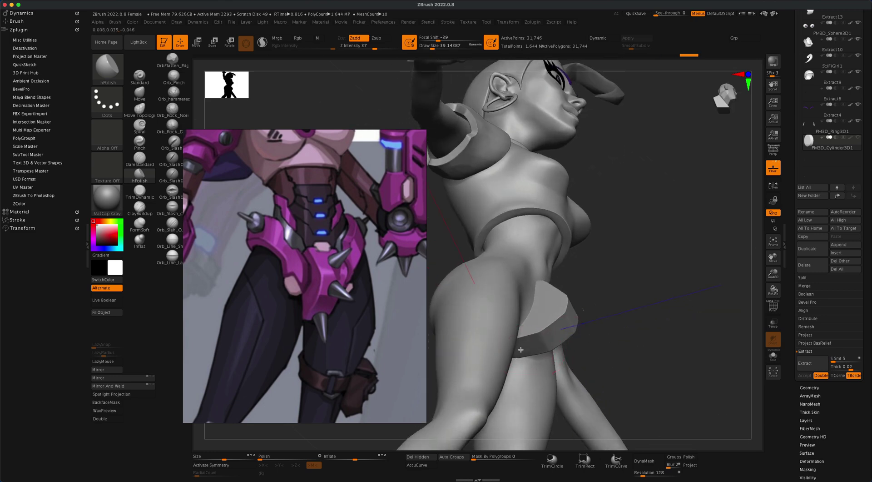
pyautogui.moveTo(510, 353); pyautogui.dragTo(559, 336)
pyautogui.moveTo(640, 303); pyautogui.dragTo(641, 272)
pyautogui.moveTo(529, 349); pyautogui.dragTo(512, 353)
pyautogui.moveTo(561, 333); pyautogui.dragTo(612, 346)
pyautogui.moveTo(660, 301)
pyautogui.mouseDown()
pyautogui.moveTo(678, 308)
pyautogui.moveTo(670, 300)
pyautogui.mouseUp()
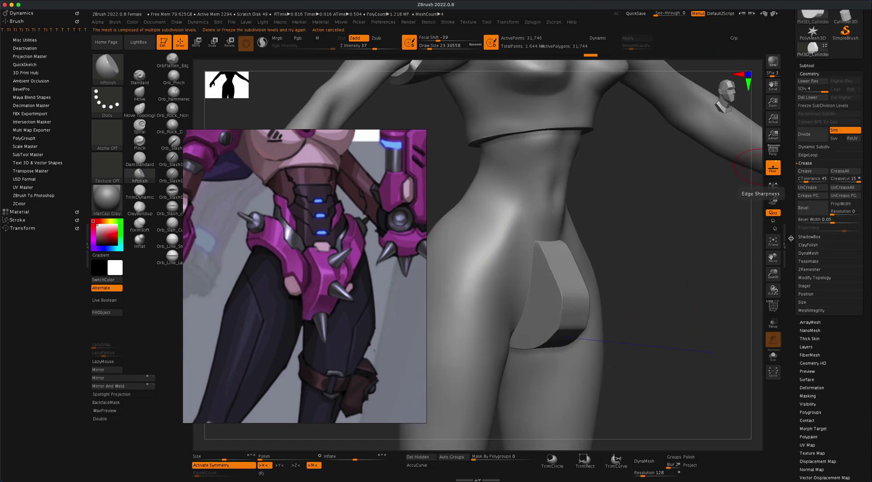
# Delete the crotch piece's lower subdivision levels, remesh it with ZRemesher and check its wireframe
pyautogui.click(772, 304)
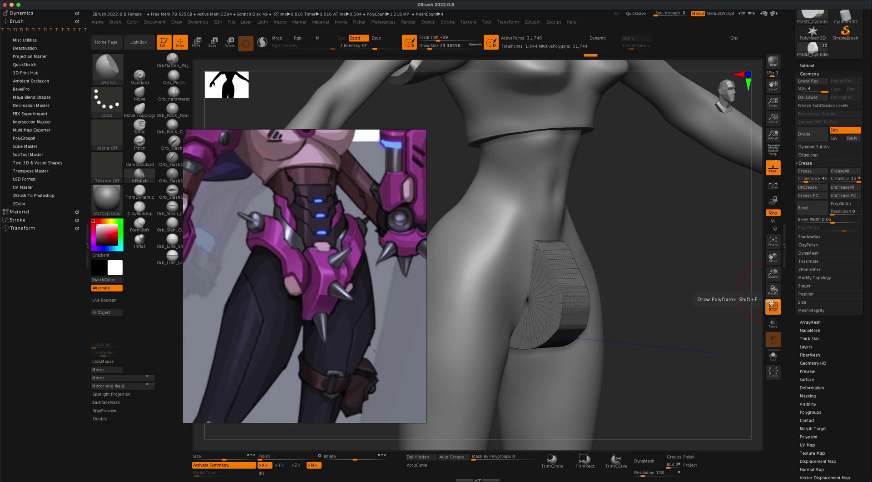
pyautogui.click(773, 305)
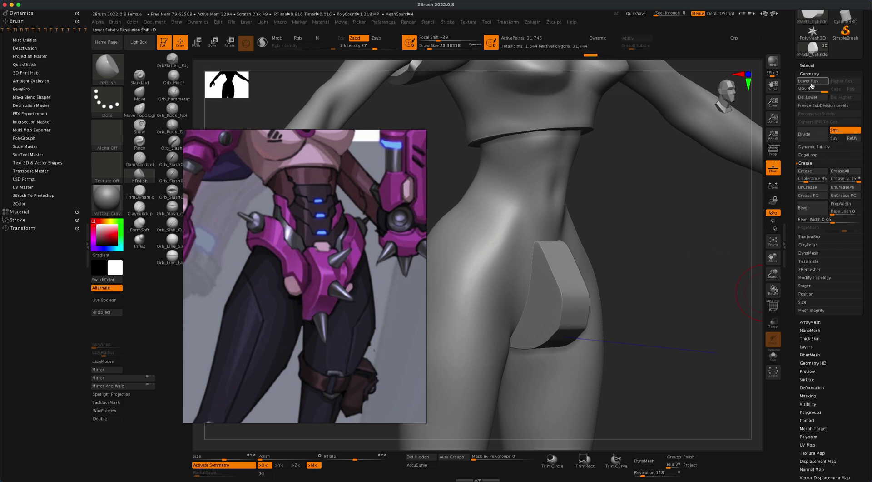
pyautogui.click(813, 98)
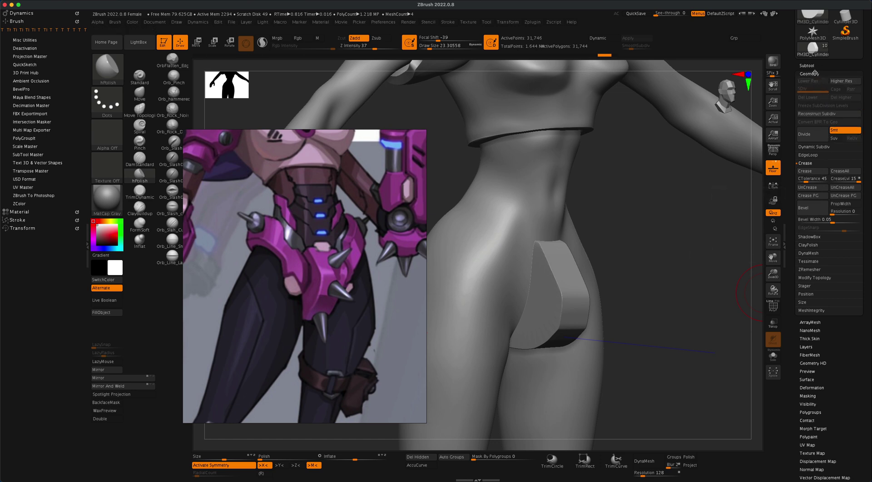
pyautogui.click(810, 269)
pyautogui.click(813, 216)
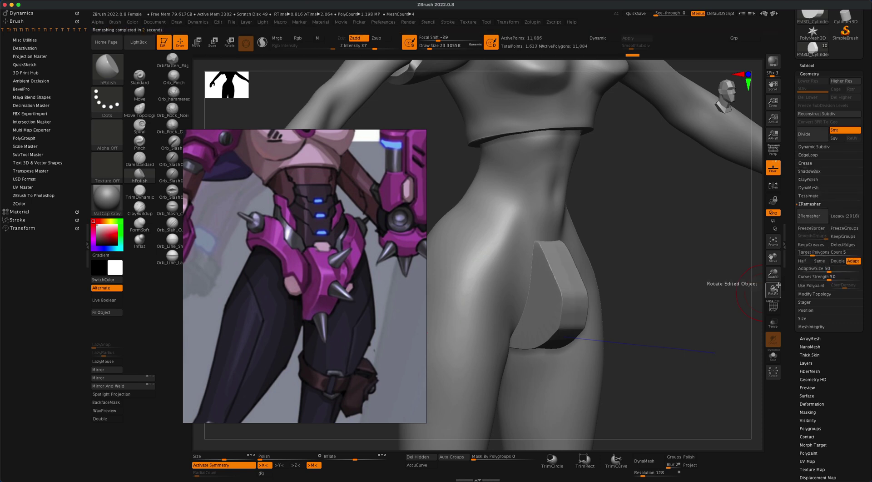
pyautogui.click(774, 306)
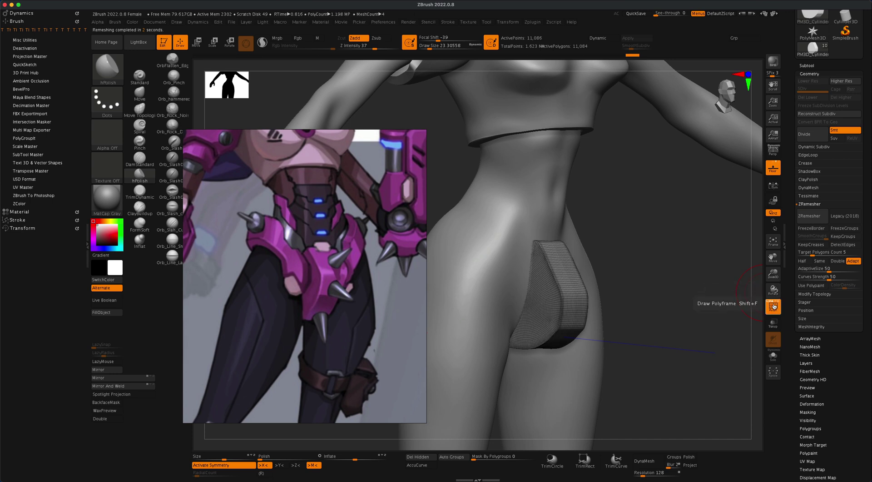
pyautogui.click(775, 307)
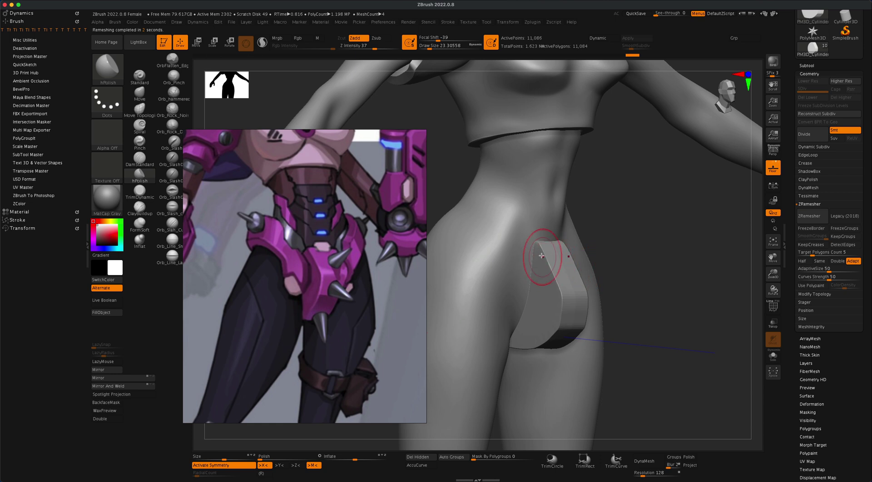
# Bevel the crotch piece's upper front side edge using the TrimDynamic brush at a draw size of about 13
pyautogui.click(140, 190)
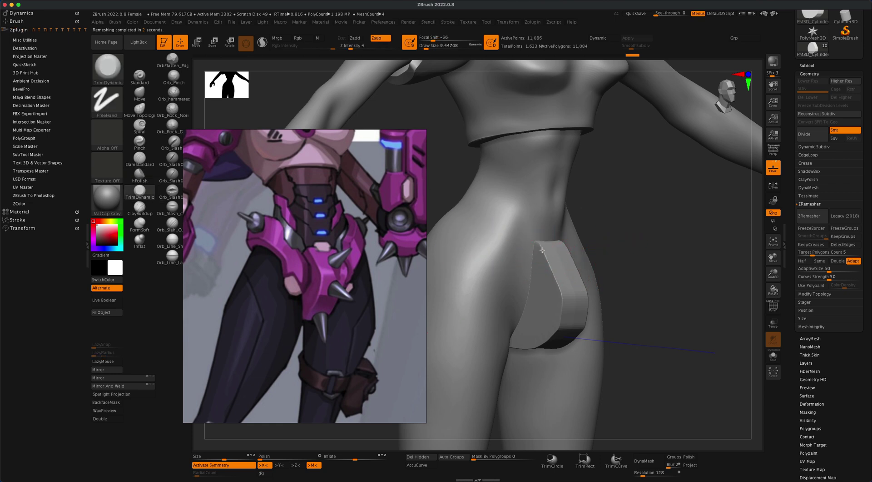
pyautogui.click(553, 262)
pyautogui.press('s')
pyautogui.moveTo(604, 236); pyautogui.dragTo(606, 236)
pyautogui.moveTo(547, 260); pyautogui.dragTo(546, 257)
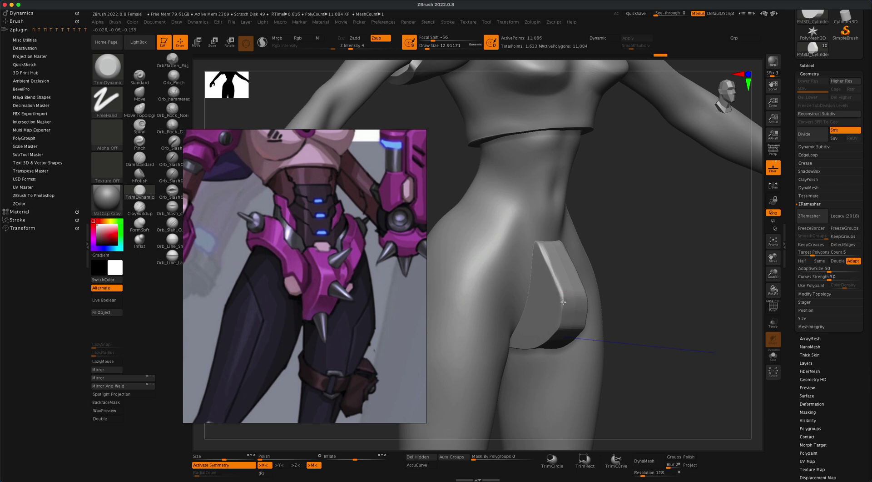
# Continue the TrimDynamic bevel around the front corner and along the lower side edge of the crotch piece
pyautogui.moveTo(623, 255); pyautogui.dragTo(686, 245)
pyautogui.moveTo(553, 327); pyautogui.dragTo(555, 331)
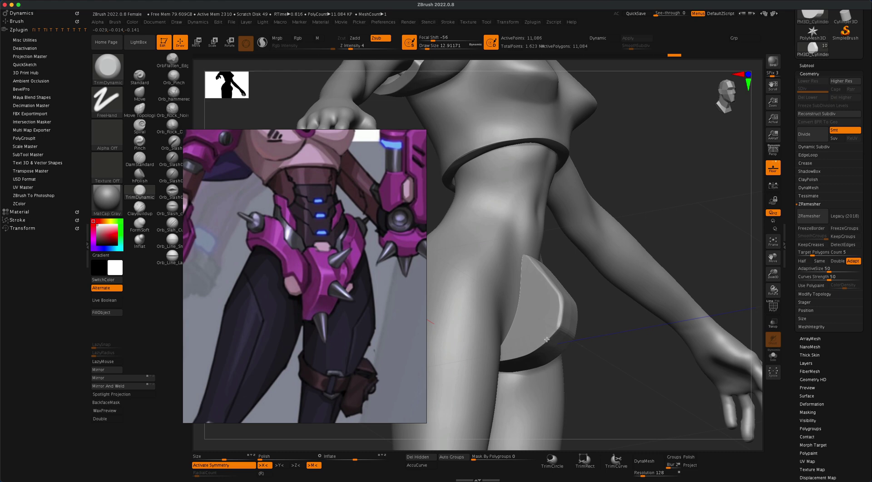
pyautogui.moveTo(615, 343)
pyautogui.keyDown('alt'); pyautogui.mouseDown()
pyautogui.moveTo(623, 302)
pyautogui.moveTo(623, 318)
pyautogui.mouseUp(); pyautogui.keyUp('alt')
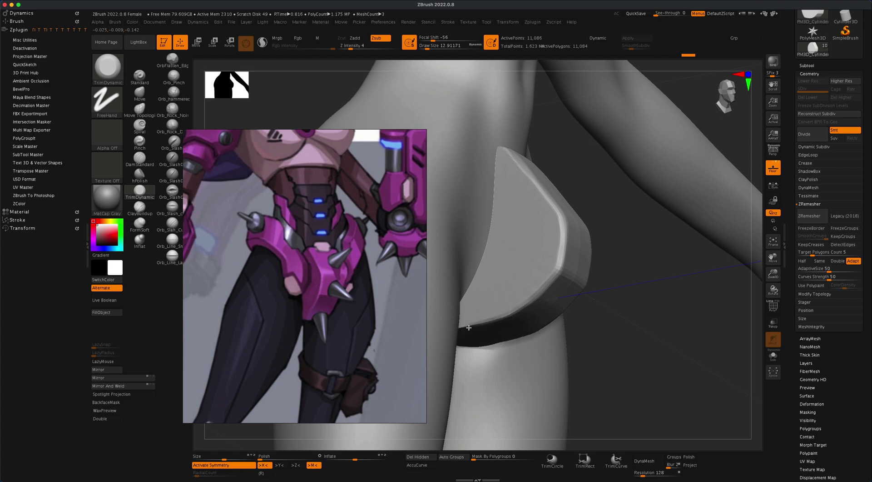
pyautogui.moveTo(477, 320); pyautogui.dragTo(521, 321)
pyautogui.moveTo(624, 314); pyautogui.dragTo(602, 269)
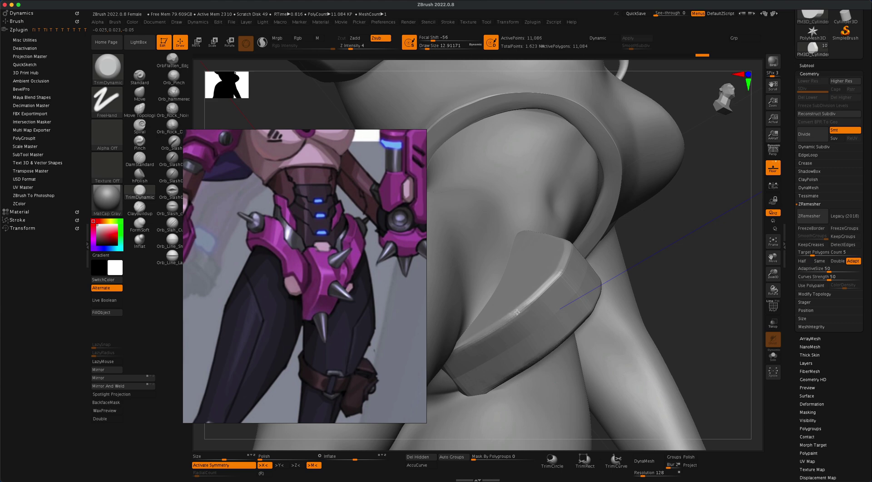
pyautogui.moveTo(671, 262); pyautogui.dragTo(668, 282)
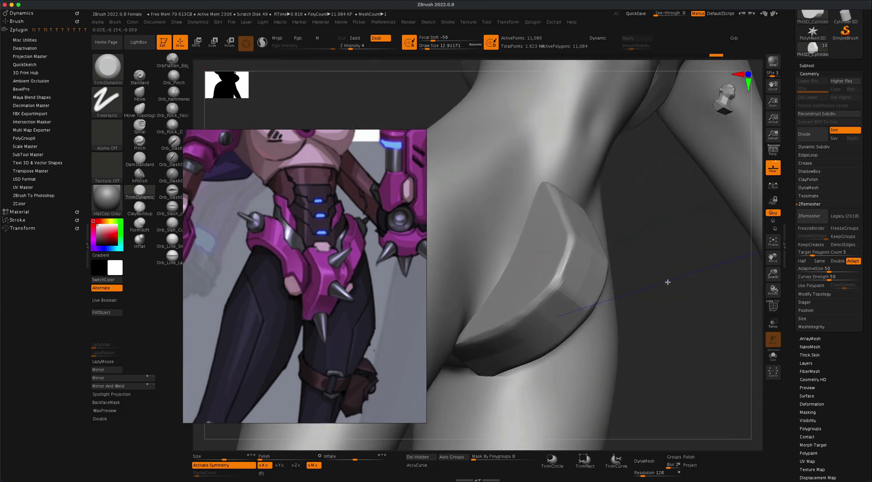
pyautogui.moveTo(566, 272); pyautogui.dragTo(571, 251)
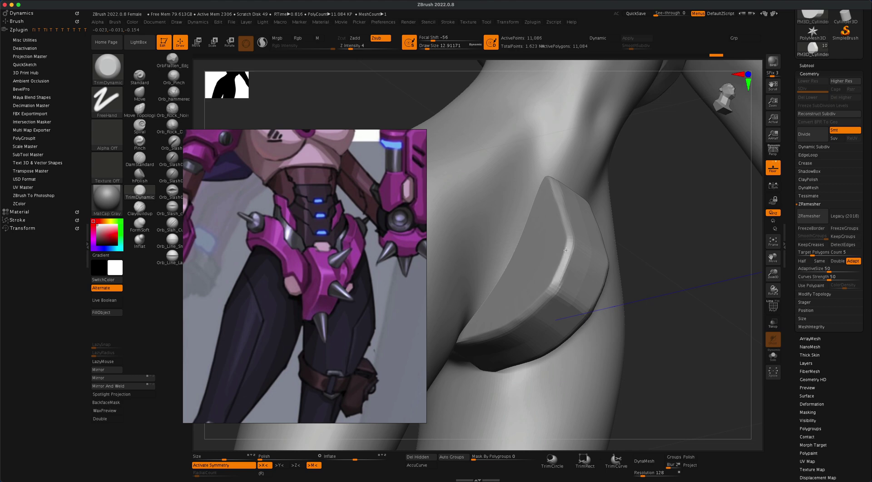
# Raise TrimDynamic's Z Intensity to 15 and widen the bevel along the crotch piece's upper front edge
pyautogui.moveTo(574, 263); pyautogui.dragTo(565, 206, button='right')
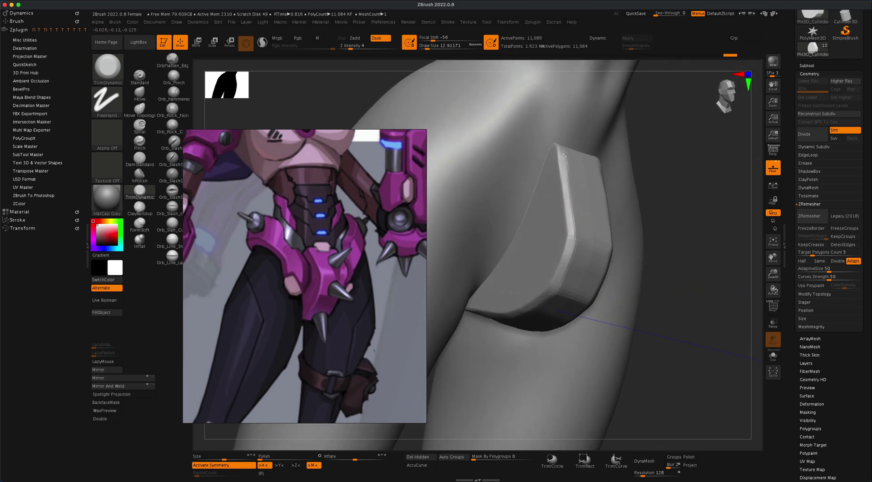
pyautogui.moveTo(564, 153); pyautogui.dragTo(560, 164)
pyautogui.click(354, 47)
pyautogui.moveTo(360, 50); pyautogui.dragTo(363, 50)
pyautogui.moveTo(566, 201); pyautogui.dragTo(564, 213)
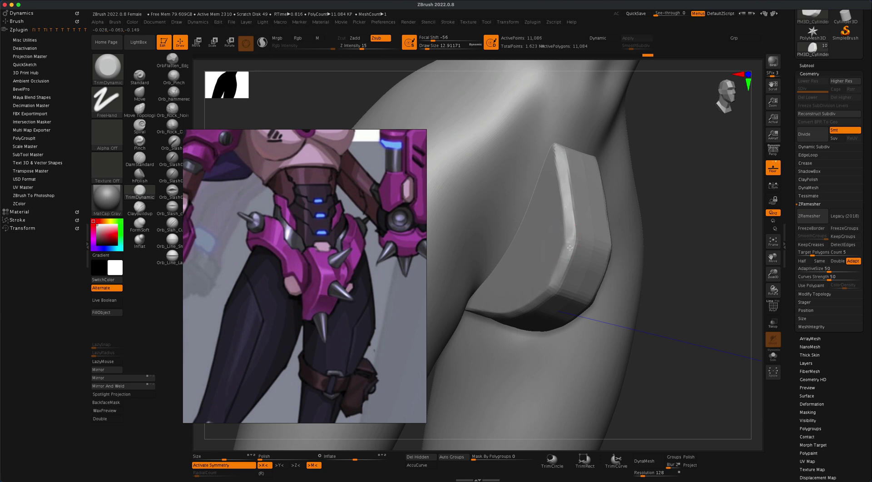
# Extend the TrimDynamic bevel across the crotch piece's front corner and along its lower side edge
pyautogui.moveTo(564, 265); pyautogui.dragTo(559, 275)
pyautogui.moveTo(576, 249); pyautogui.dragTo(554, 282, button='right')
pyautogui.moveTo(529, 302); pyautogui.dragTo(470, 323)
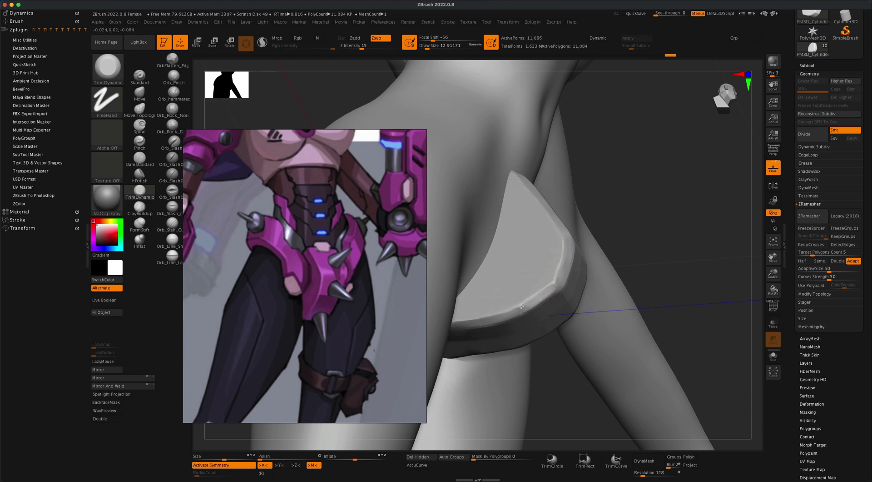
pyautogui.moveTo(522, 305)
pyautogui.mouseDown(button='right')
pyautogui.moveTo(691, 230)
pyautogui.moveTo(594, 260)
pyautogui.mouseUp(button='right')
# Smooth the crotch piece's front face, upper front edge and underside, and trim the front corner again
pyautogui.press('shift')
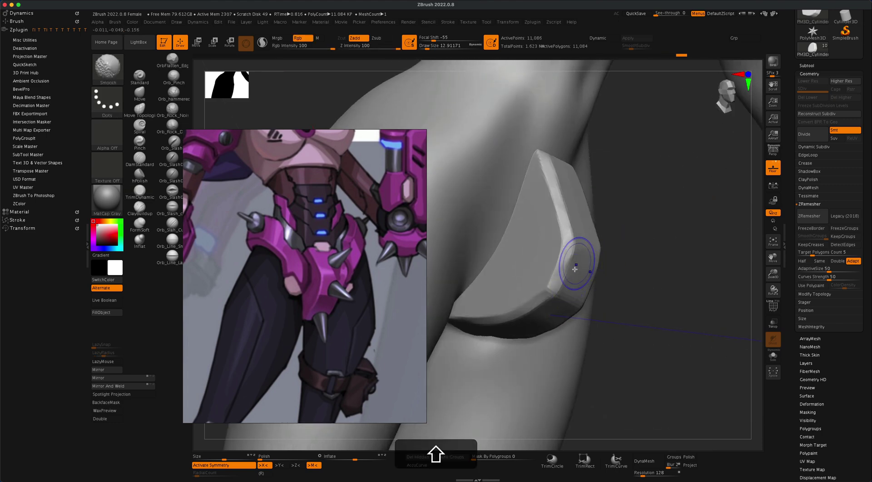
pyautogui.keyDown('shift'); pyautogui.moveTo(572, 284); pyautogui.dragTo(573, 291); pyautogui.keyUp('shift')
pyautogui.moveTo(664, 242); pyautogui.dragTo(627, 247)
pyautogui.keyDown('shift'); pyautogui.moveTo(591, 205); pyautogui.dragTo(587, 194); pyautogui.keyUp('shift')
pyautogui.moveTo(629, 273); pyautogui.dragTo(643, 243, button='right')
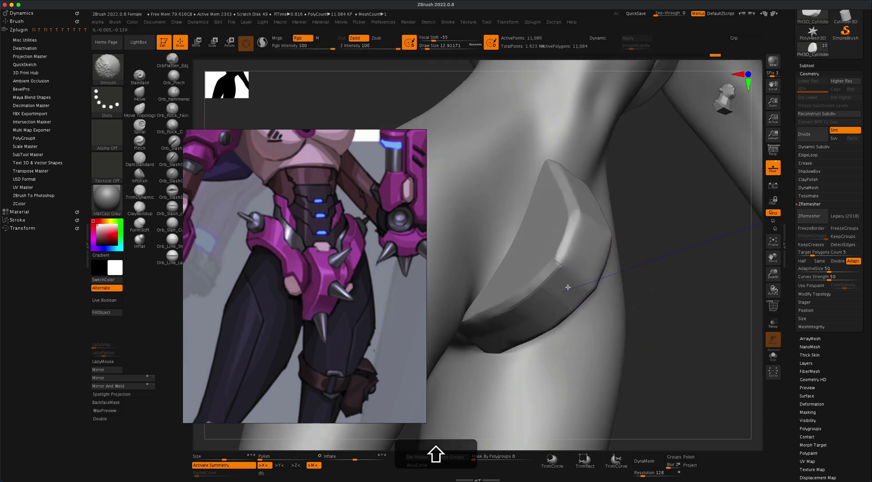
pyautogui.keyDown('shift'); pyautogui.moveTo(530, 320); pyautogui.dragTo(532, 336); pyautogui.keyUp('shift')
pyautogui.keyDown('shift'); pyautogui.moveTo(531, 341); pyautogui.dragTo(493, 339); pyautogui.keyUp('shift')
pyautogui.moveTo(679, 276)
pyautogui.keyDown('shift'); pyautogui.mouseDown()
pyautogui.moveTo(691, 279)
pyautogui.moveTo(705, 232)
pyautogui.moveTo(685, 271)
pyautogui.mouseUp(); pyautogui.keyUp('shift')
pyautogui.moveTo(554, 265); pyautogui.dragTo(555, 290)
pyautogui.moveTo(642, 243); pyautogui.dragTo(641, 240)
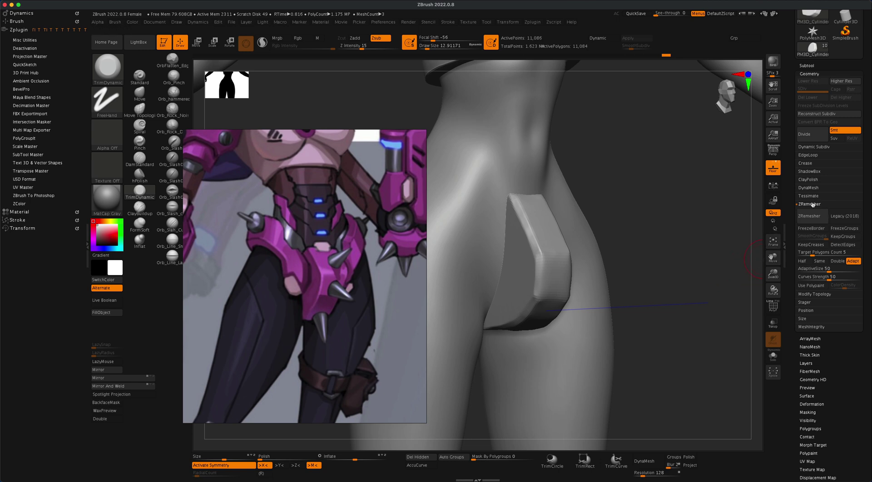
# Apply ClayPolish to the crotch piece with the Edge contrast set to 4
pyautogui.click(810, 179)
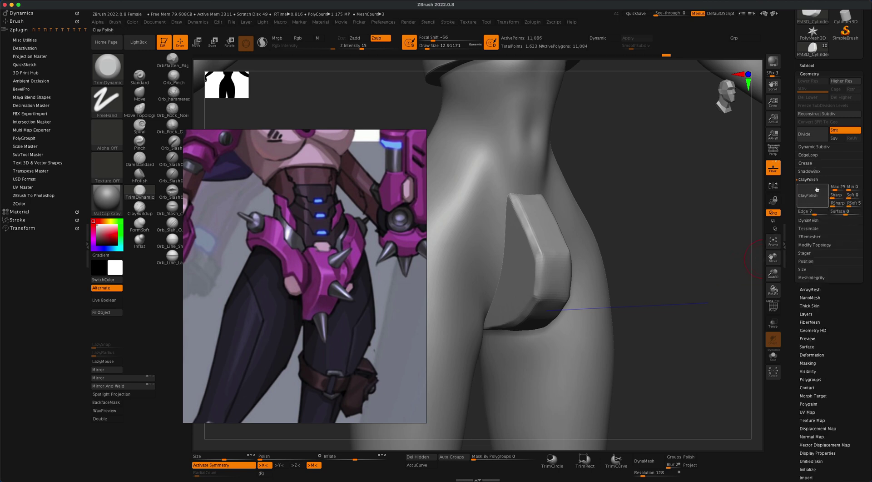
pyautogui.click(812, 213)
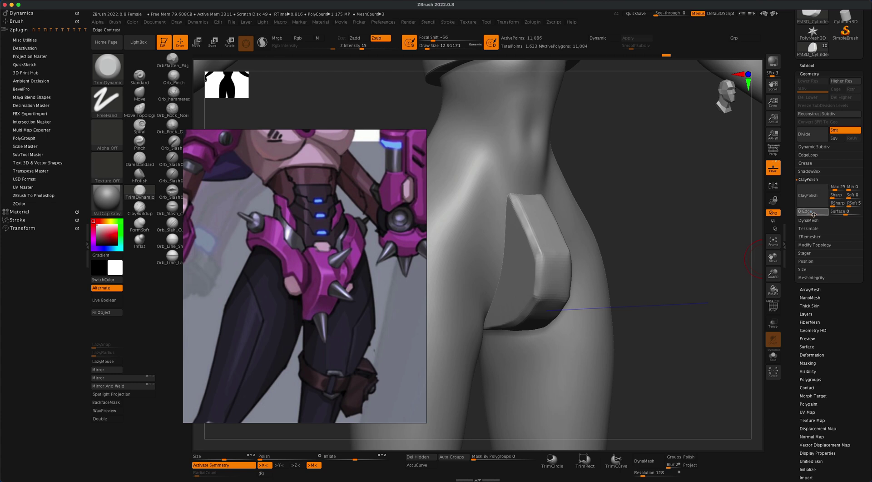
pyautogui.click(815, 197)
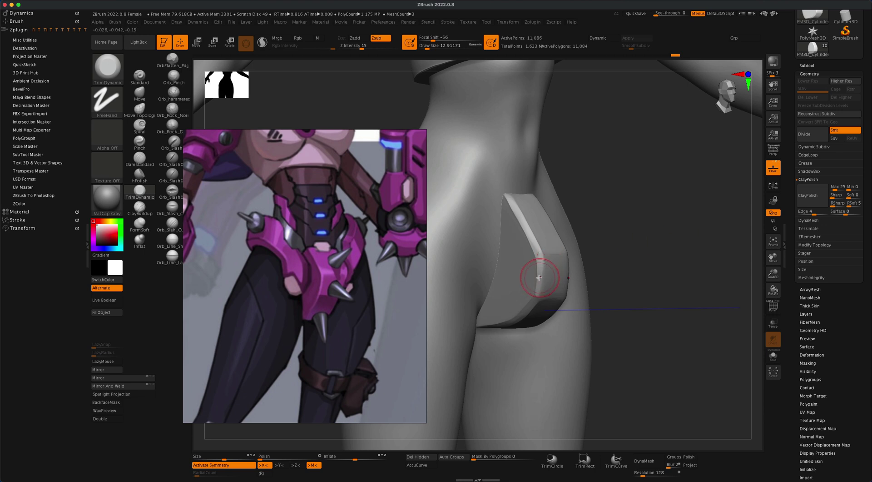
pyautogui.keyDown('super'); pyautogui.moveTo(618, 238); pyautogui.dragTo(600, 258); pyautogui.keyUp('super')
pyautogui.press('shift')
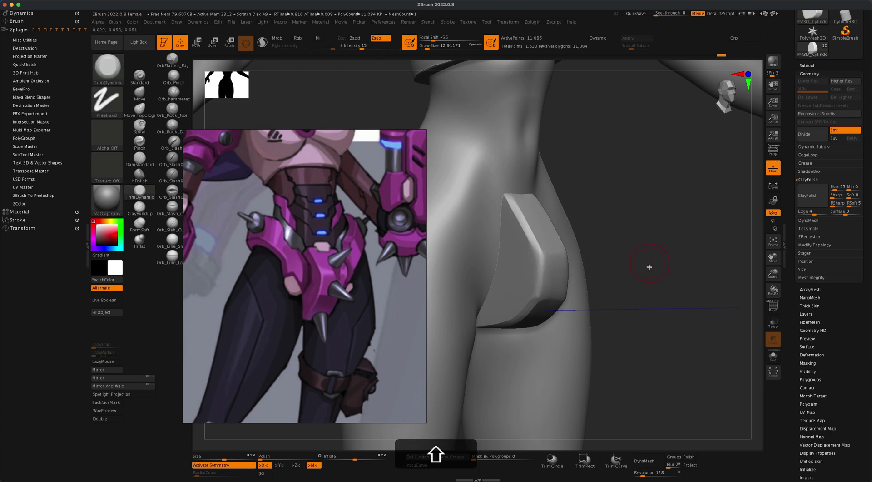
pyautogui.moveTo(650, 267); pyautogui.dragTo(648, 267)
# Set the ClayPolish Edge contrast to 15 and polish the crotch piece again
pyautogui.click(807, 201)
pyautogui.click(811, 212)
pyautogui.write('15')
pyautogui.press('Return')
pyautogui.click(814, 198)
pyautogui.keyDown('super'); pyautogui.moveTo(682, 234); pyautogui.dragTo(650, 282); pyautogui.keyUp('super')
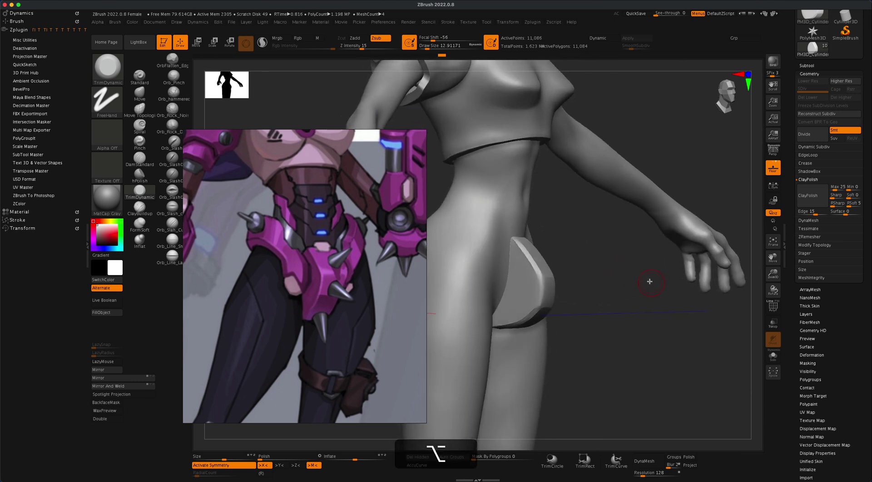
# Reshape the crotch piece's lower tip and front profile with the Move brush at draw sizes of about 71 and 51
pyautogui.click(140, 93)
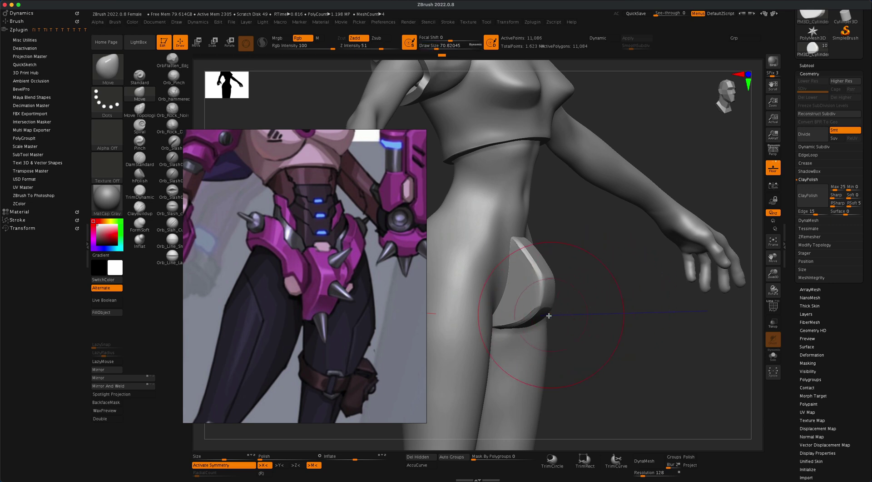
pyautogui.moveTo(546, 316); pyautogui.dragTo(525, 306)
pyautogui.moveTo(590, 300)
pyautogui.mouseDown()
pyautogui.moveTo(566, 313)
pyautogui.moveTo(550, 298)
pyautogui.moveTo(559, 290)
pyautogui.mouseUp()
pyautogui.press('s')
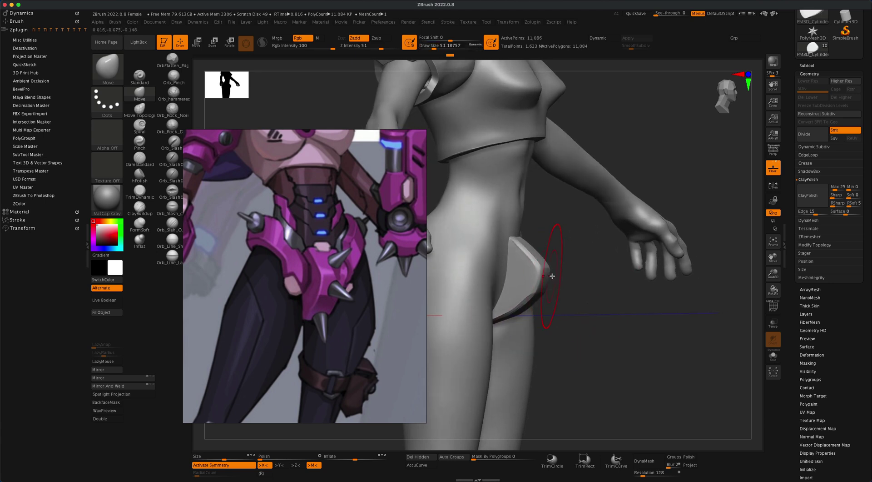
pyautogui.moveTo(654, 279)
pyautogui.keyDown('shift'); pyautogui.mouseDown()
pyautogui.moveTo(629, 276)
pyautogui.moveTo(637, 290)
pyautogui.moveTo(682, 288)
pyautogui.moveTo(666, 277)
pyautogui.moveTo(655, 282)
pyautogui.mouseUp(); pyautogui.keyUp('shift')
# Smooth the lower edge and underside corner of the crotch piece at a draw size of about 20
pyautogui.press('s')
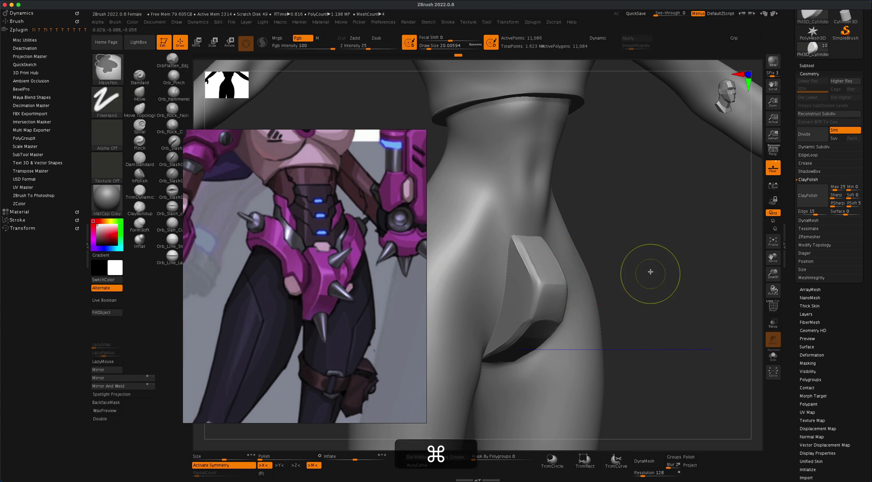
pyautogui.keyDown('shift'); pyautogui.moveTo(523, 326); pyautogui.dragTo(515, 337); pyautogui.keyUp('shift')
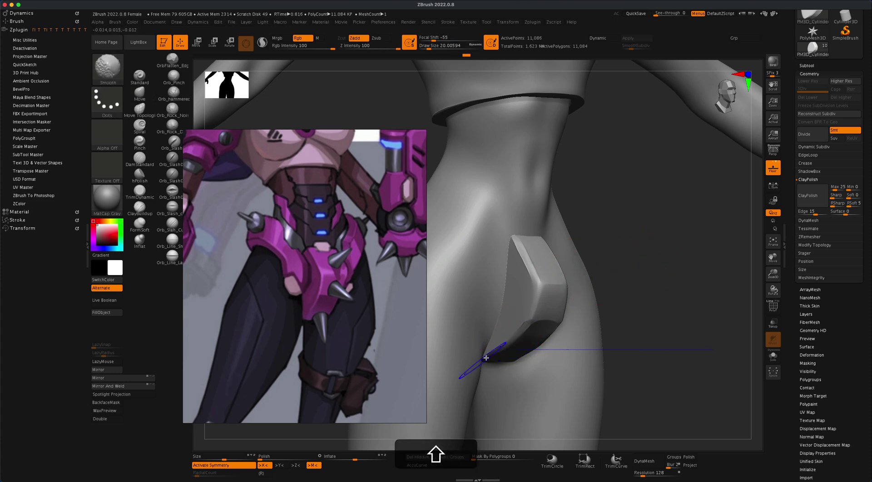
pyautogui.keyDown('shift'); pyautogui.moveTo(471, 356); pyautogui.dragTo(552, 309); pyautogui.keyUp('shift')
# Append a Cone3D as a new subtool and make it the active subtool
pyautogui.moveTo(667, 288)
pyautogui.keyDown('alt'); pyautogui.mouseDown()
pyautogui.moveTo(650, 275)
pyautogui.moveTo(697, 295)
pyautogui.moveTo(687, 285)
pyautogui.mouseUp(); pyautogui.keyUp('alt')
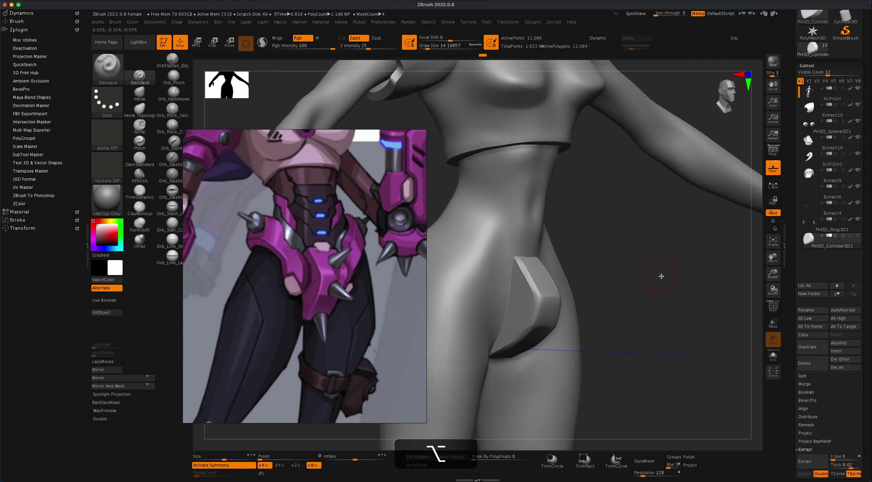
pyautogui.keyDown('alt'); pyautogui.moveTo(661, 276); pyautogui.dragTo(663, 276); pyautogui.keyUp('alt')
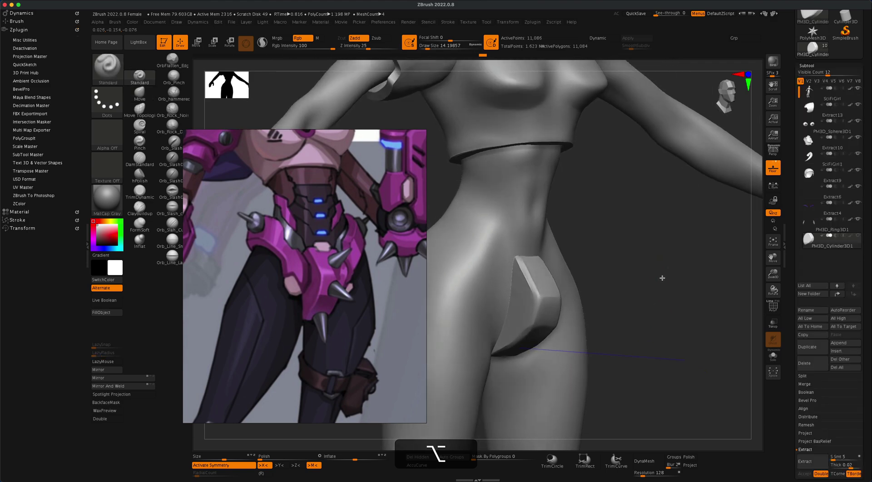
pyautogui.click(842, 343)
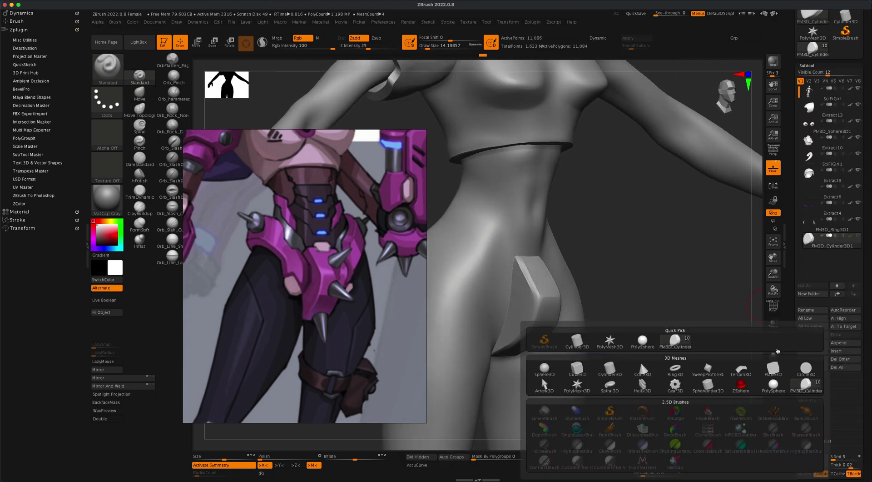
pyautogui.click(643, 369)
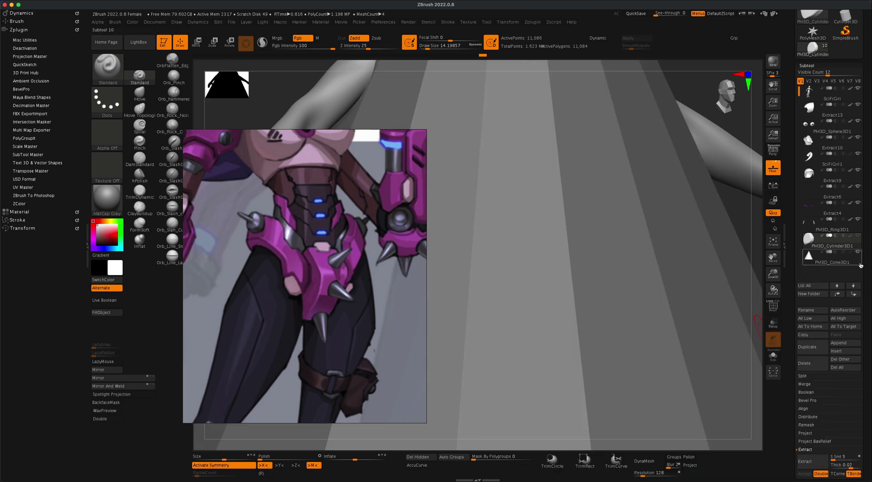
pyautogui.click(858, 264)
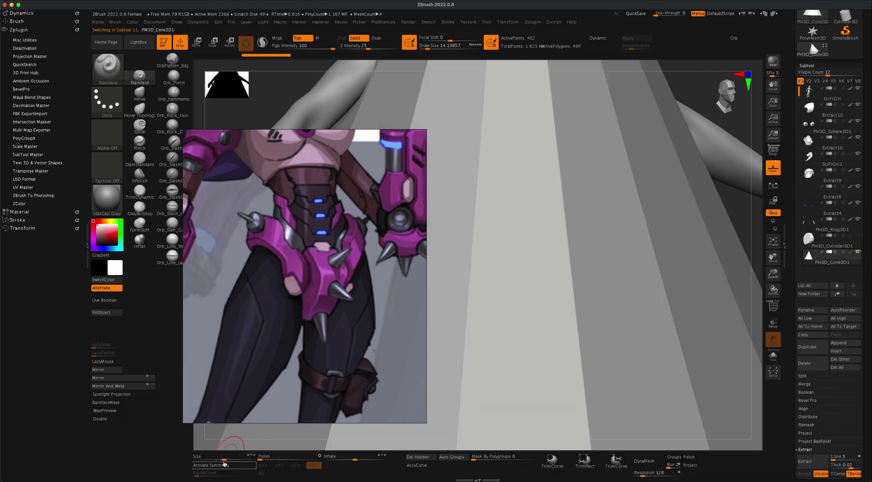
# Shrink the cone to spike size by repeatedly applying a Size deformation of -100
pyautogui.moveTo(224, 459); pyautogui.dragTo(182, 458)
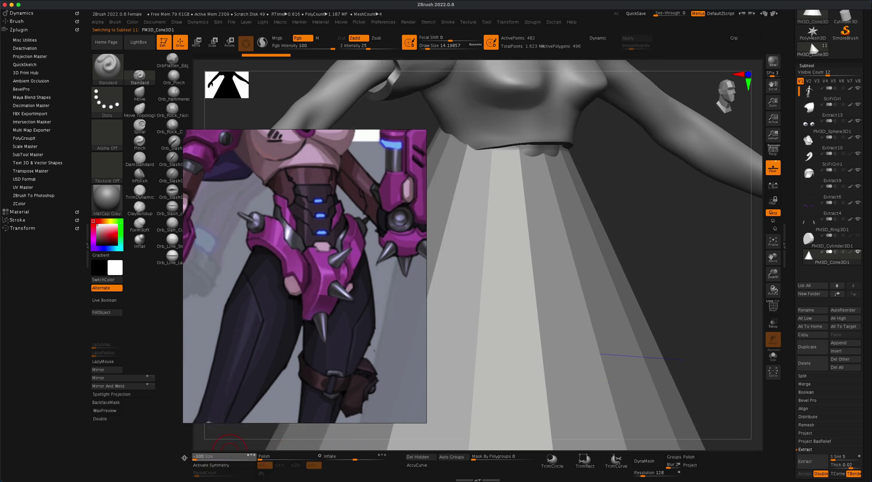
pyautogui.click(221, 463)
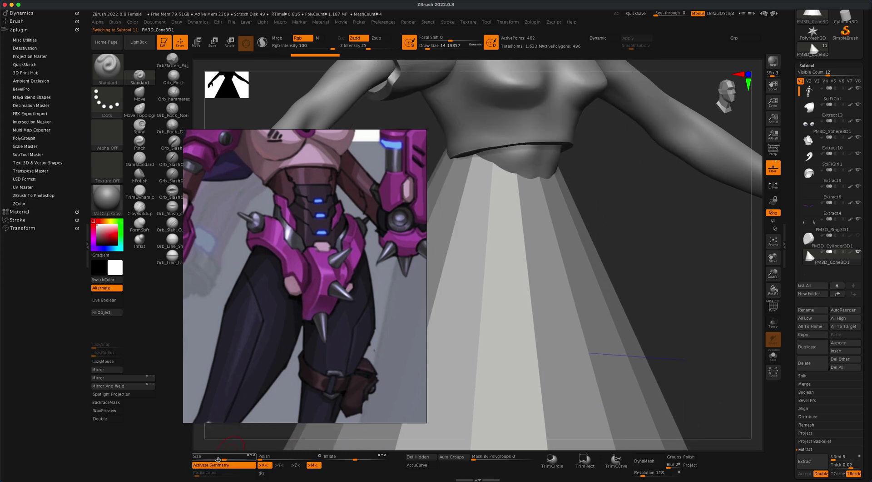
pyautogui.click(221, 463)
pyautogui.moveTo(223, 458); pyautogui.dragTo(183, 459)
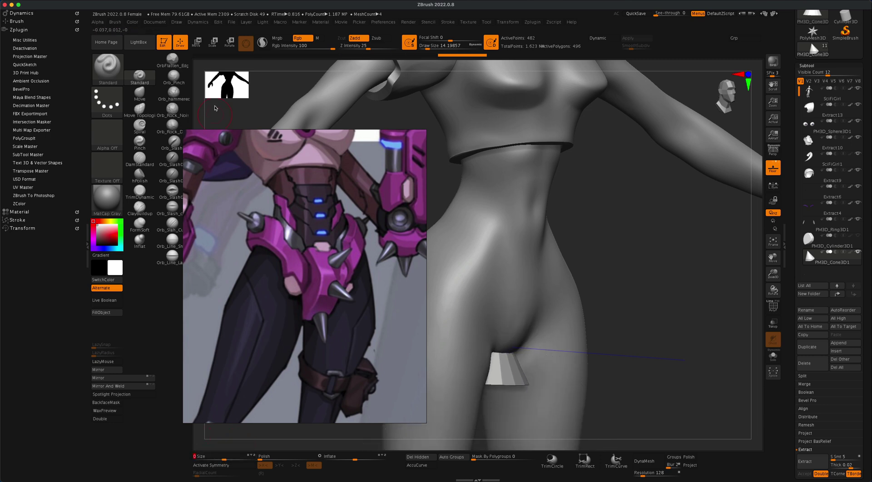
# Move the cone out in front of the crotch piece and subdivide it twice
pyautogui.click(198, 49)
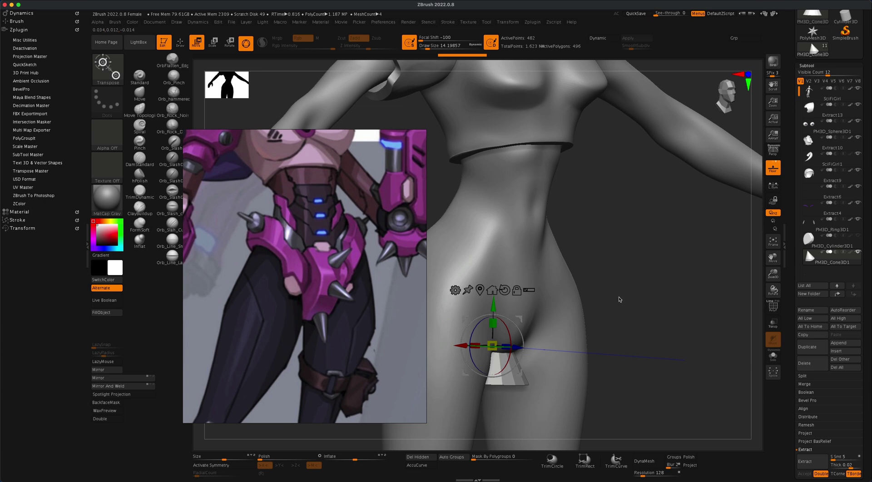
pyautogui.moveTo(633, 305); pyautogui.dragTo(630, 311)
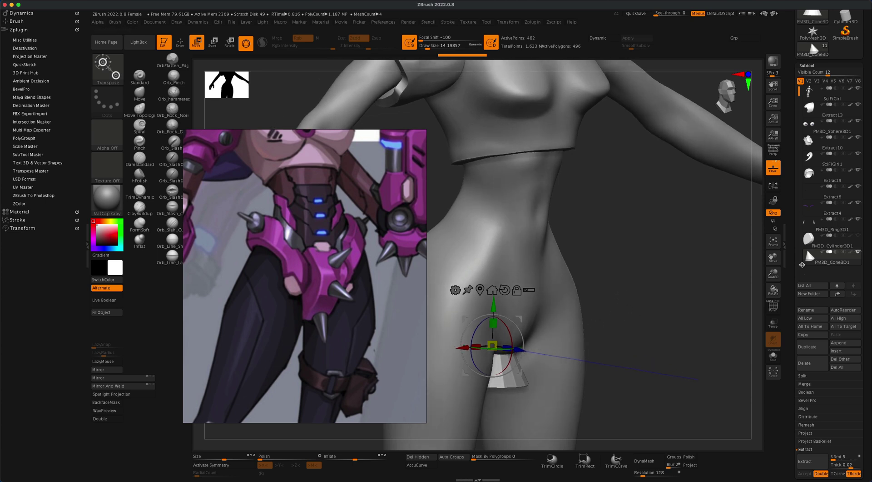
pyautogui.click(858, 236)
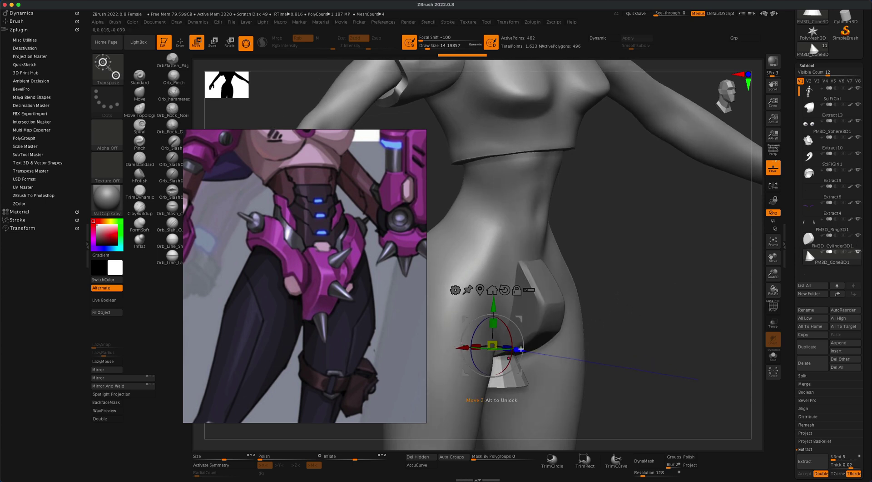
pyautogui.moveTo(495, 344); pyautogui.dragTo(603, 365)
pyautogui.press('super+d')
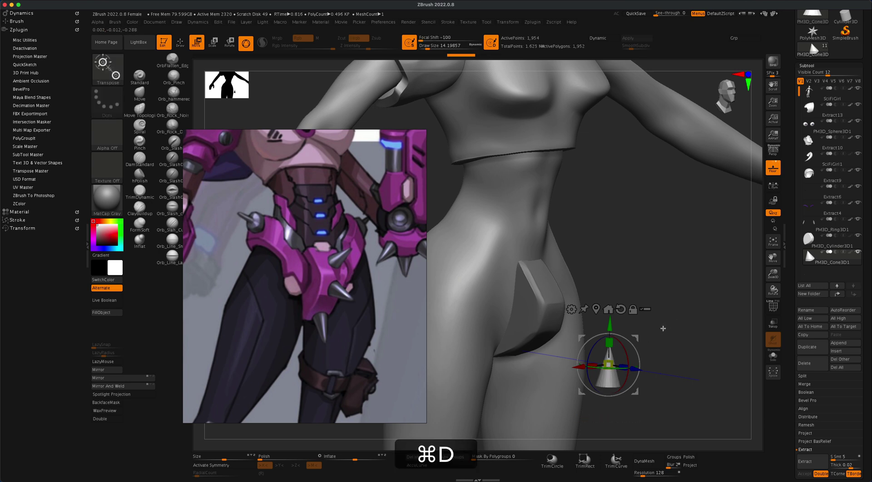
pyautogui.press('super+d')
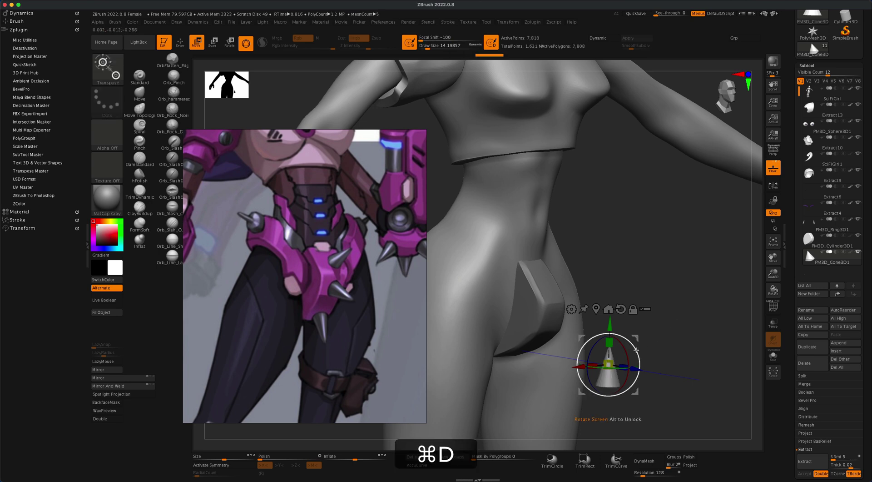
# Scale, rotate and position the cone as a spike pointing up and outward from the crotch piece's upper front face
pyautogui.moveTo(628, 350); pyautogui.dragTo(677, 354)
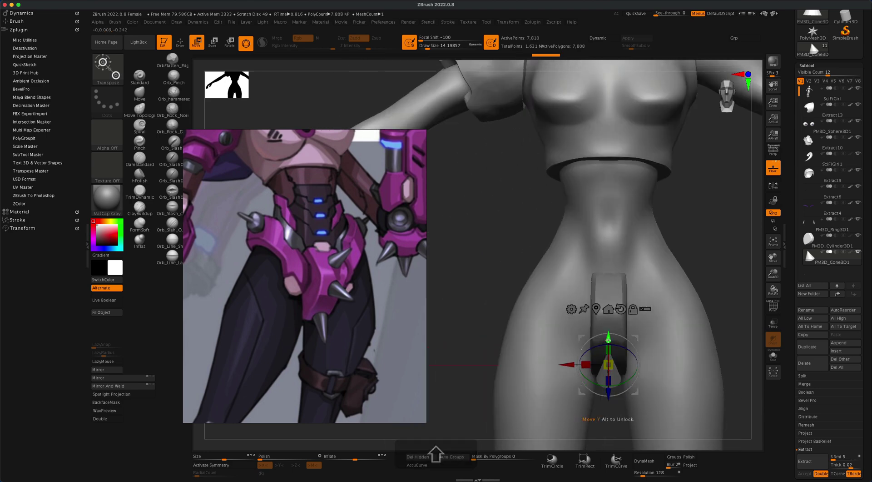
pyautogui.keyDown('shift'); pyautogui.moveTo(718, 286); pyautogui.dragTo(751, 289); pyautogui.keyUp('shift')
pyautogui.moveTo(640, 337); pyautogui.dragTo(571, 241)
pyautogui.keyDown('alt'); pyautogui.moveTo(653, 284); pyautogui.dragTo(657, 314); pyautogui.keyUp('alt')
pyautogui.moveTo(657, 303); pyautogui.dragTo(638, 302)
pyautogui.moveTo(542, 302); pyautogui.dragTo(543, 302)
pyautogui.moveTo(571, 276); pyautogui.dragTo(582, 295)
pyautogui.moveTo(486, 313); pyautogui.dragTo(530, 317)
pyautogui.moveTo(657, 282); pyautogui.dragTo(674, 284)
pyautogui.keyDown('alt'); pyautogui.moveTo(625, 318); pyautogui.dragTo(677, 257); pyautogui.keyUp('alt')
# Duplicate the spike and place the copy on the middle of the crotch piece's front, pointing forward
pyautogui.click(807, 347)
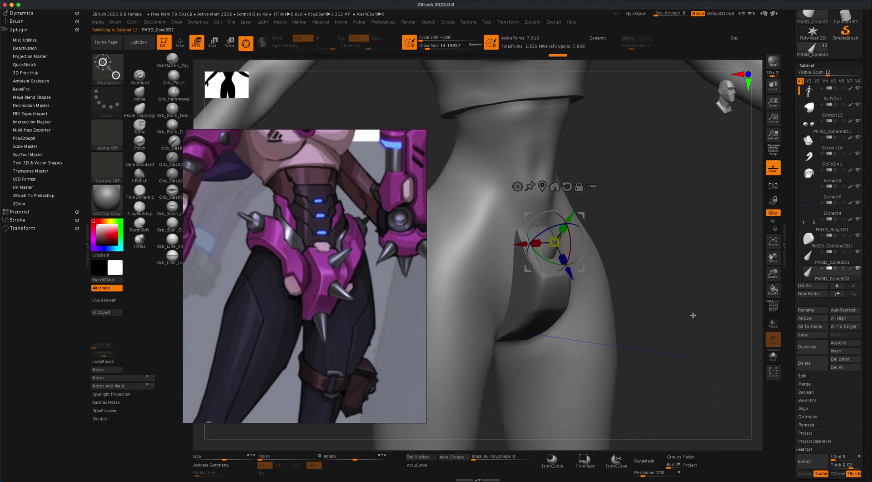
pyautogui.moveTo(667, 290)
pyautogui.mouseDown()
pyautogui.moveTo(671, 299)
pyautogui.moveTo(682, 288)
pyautogui.mouseUp()
pyautogui.keyDown('shift'); pyautogui.moveTo(587, 243); pyautogui.dragTo(582, 266); pyautogui.keyUp('shift')
pyautogui.moveTo(585, 216); pyautogui.dragTo(606, 276)
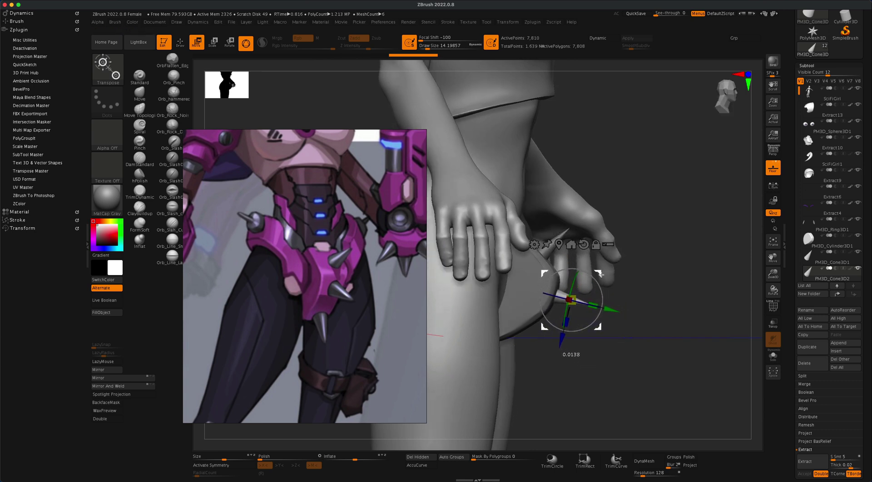
# Duplicate the middle spike and place the copy at the crotch piece's lower tip, pointing downward
pyautogui.click(813, 347)
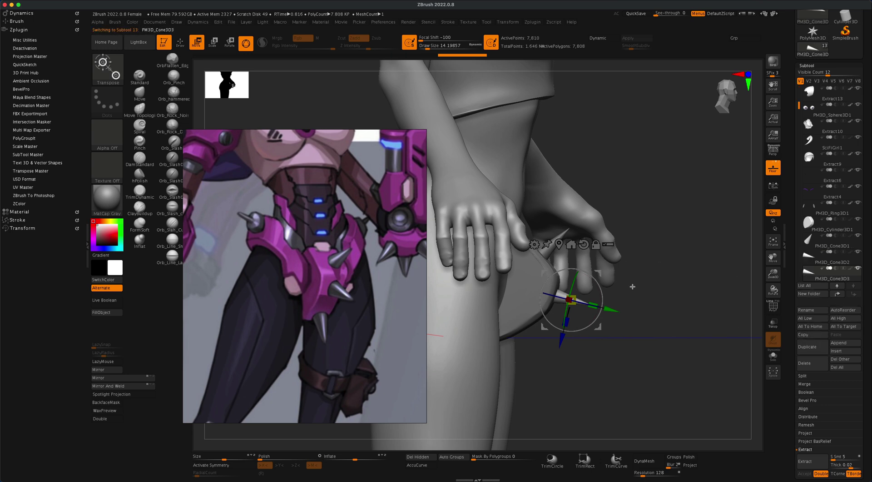
pyautogui.moveTo(619, 277); pyautogui.dragTo(573, 310)
pyautogui.moveTo(674, 292); pyautogui.dragTo(626, 255)
pyautogui.click(184, 41)
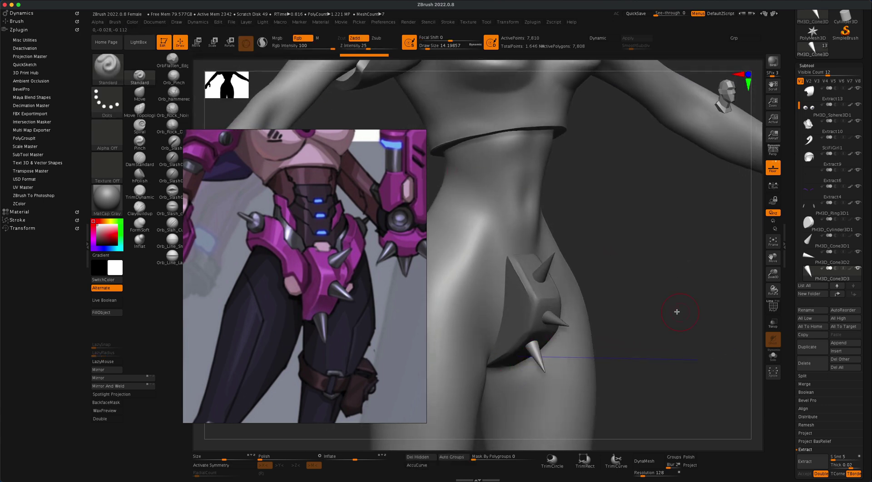
# Thicken the lower, middle and upper spikes using the Inflat brush at a draw size of about 44
pyautogui.moveTo(675, 313)
pyautogui.keyDown('alt'); pyautogui.mouseDown()
pyautogui.moveTo(667, 298)
pyautogui.moveTo(668, 305)
pyautogui.mouseUp(); pyautogui.keyUp('alt')
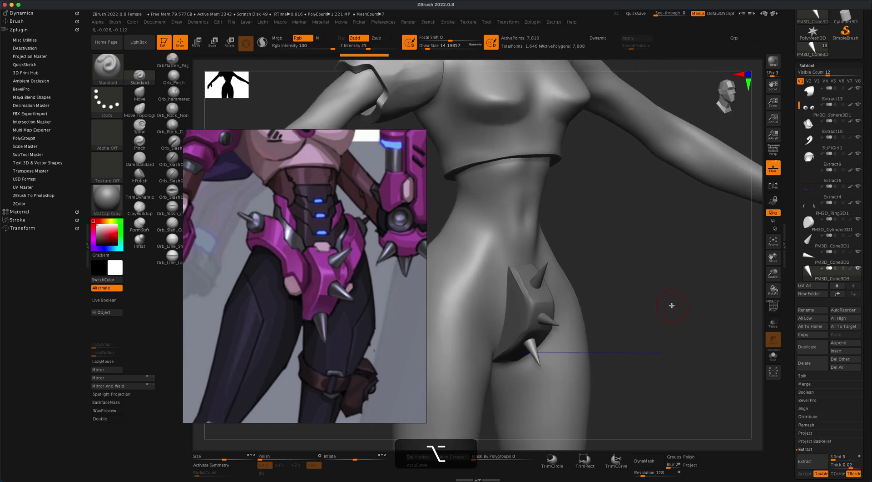
pyautogui.click(140, 243)
pyautogui.press('s')
pyautogui.click(666, 276)
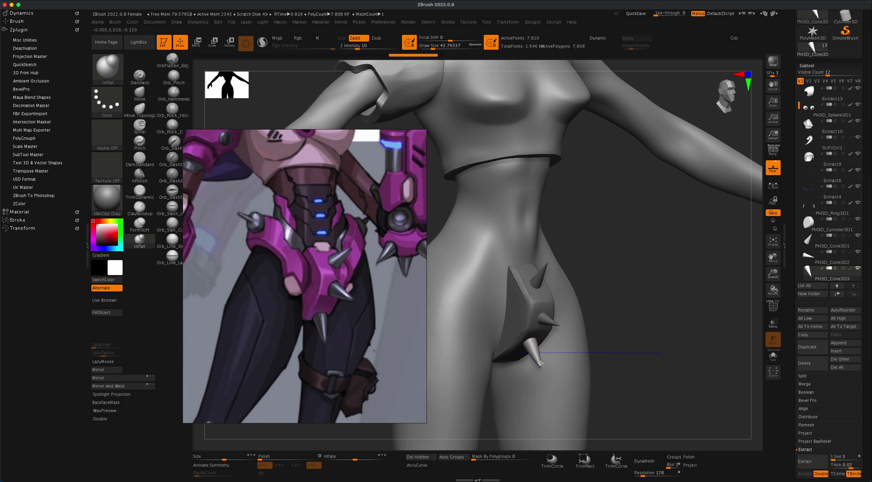
pyautogui.press('alt')
pyautogui.keyDown('alt'); pyautogui.click(550, 323); pyautogui.keyUp('alt')
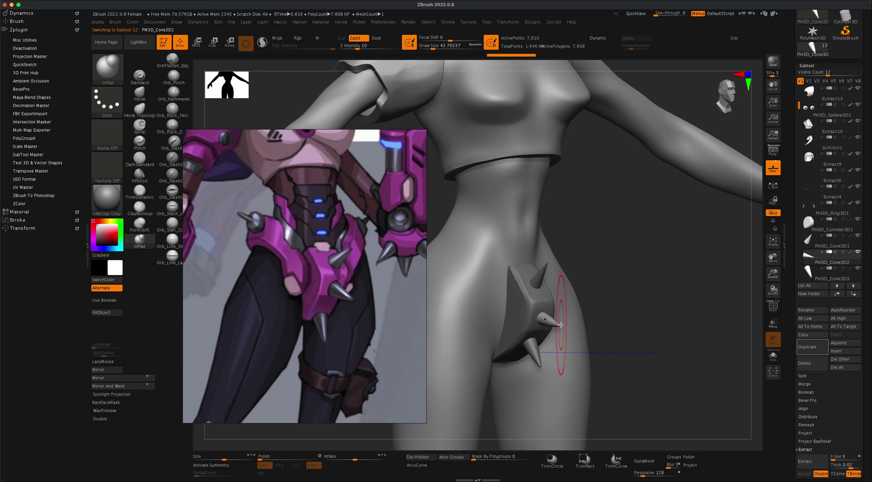
pyautogui.keyDown('alt'); pyautogui.click(541, 275); pyautogui.keyUp('alt')
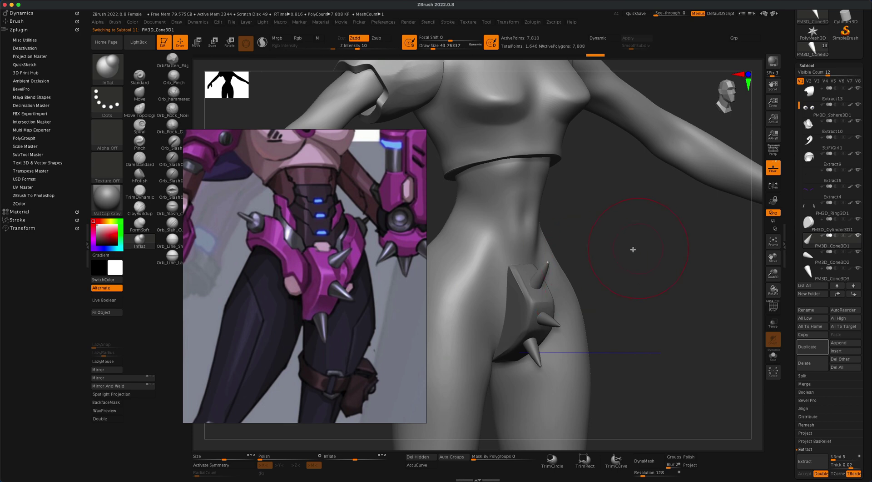
# Touch up the thickness of the upper, middle and lower spikes with the Inflat brush at a draw size of about 44
pyautogui.moveTo(643, 283); pyautogui.dragTo(641, 286)
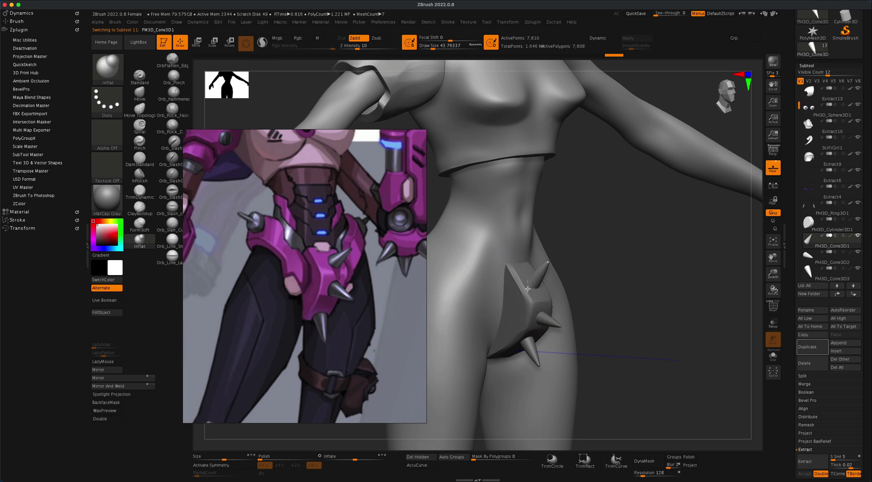
pyautogui.keyDown('alt'); pyautogui.click(537, 317); pyautogui.keyUp('alt')
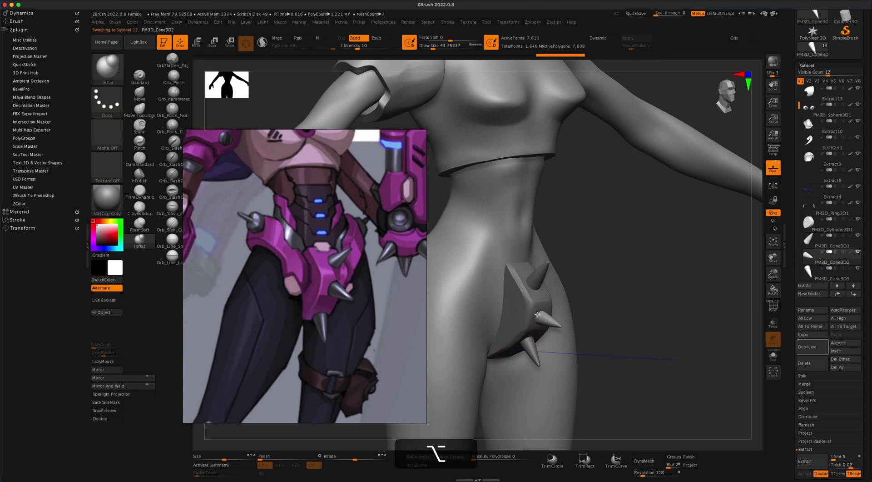
pyautogui.press('super+z')
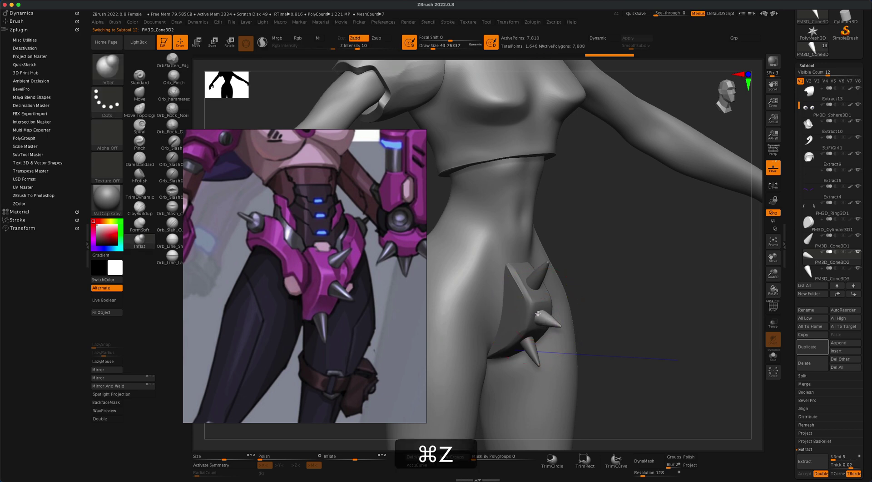
pyautogui.keyDown('alt'); pyautogui.click(527, 340); pyautogui.keyUp('alt')
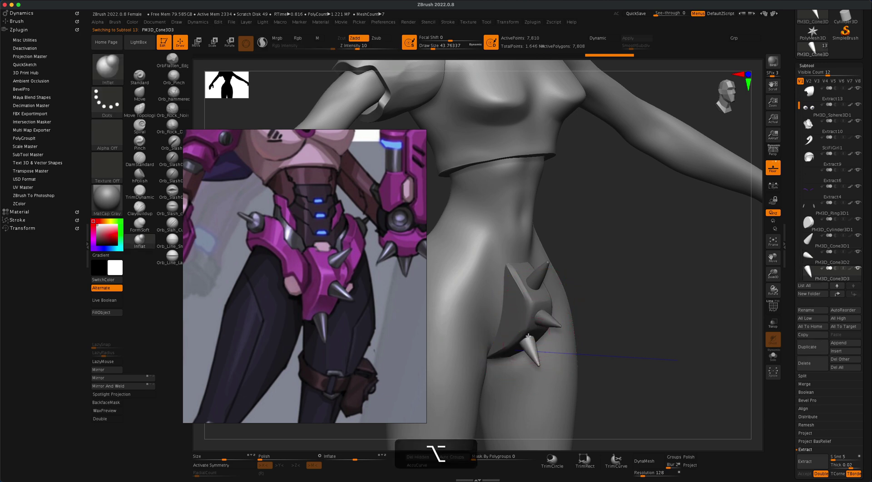
pyautogui.moveTo(614, 306)
pyautogui.mouseDown()
pyautogui.moveTo(609, 296)
pyautogui.moveTo(650, 291)
pyautogui.mouseUp()
# Select the crotch piece, set the draw size to about 9.4 and divide the mesh twice to reach subdivision level 3
pyautogui.keyDown('alt'); pyautogui.click(553, 290); pyautogui.keyUp('alt')
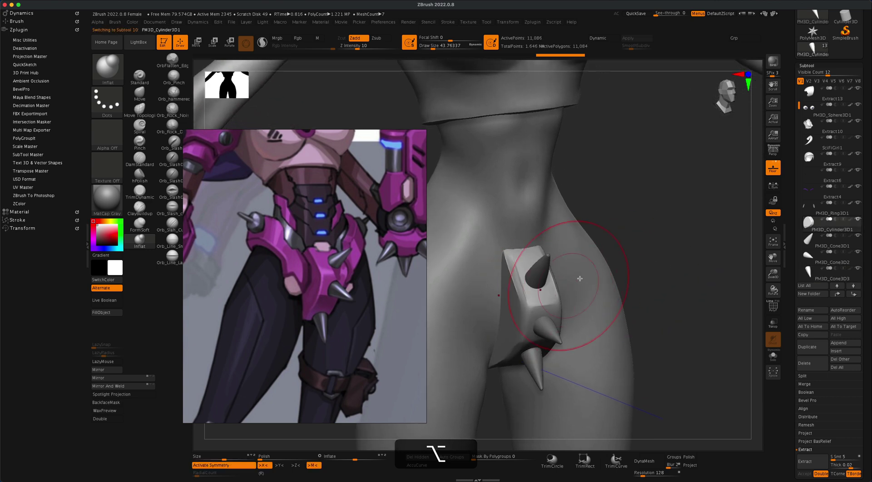
pyautogui.press('s')
pyautogui.moveTo(647, 199)
pyautogui.mouseDown()
pyautogui.moveTo(639, 199)
pyautogui.moveTo(658, 211)
pyautogui.moveTo(651, 221)
pyautogui.mouseUp()
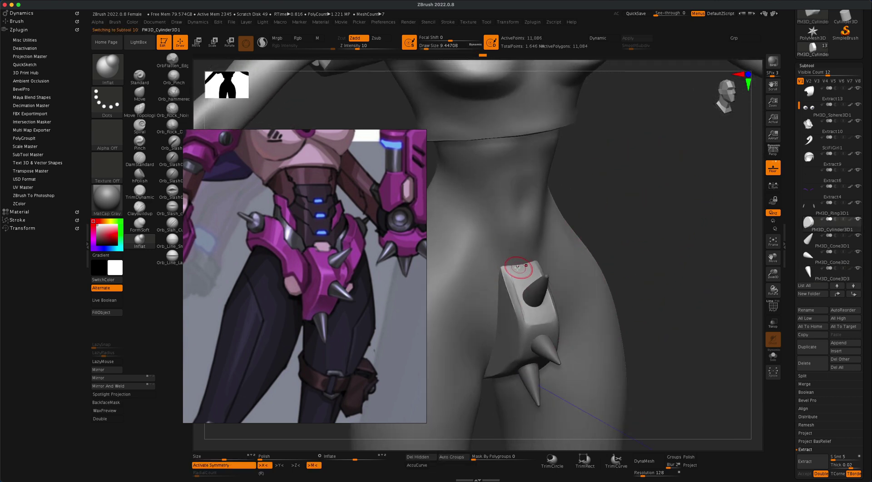
pyautogui.press('super')
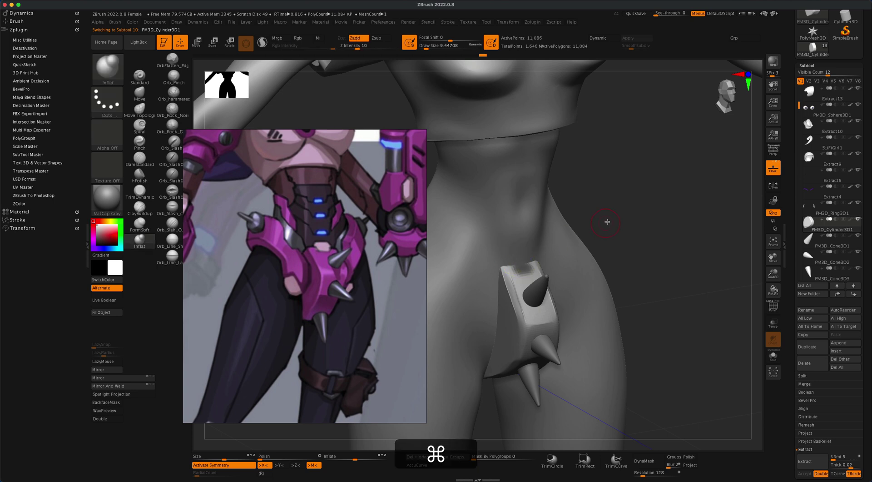
pyautogui.press('super+z')
pyautogui.press('super+shift+z')
pyautogui.press('super+d')
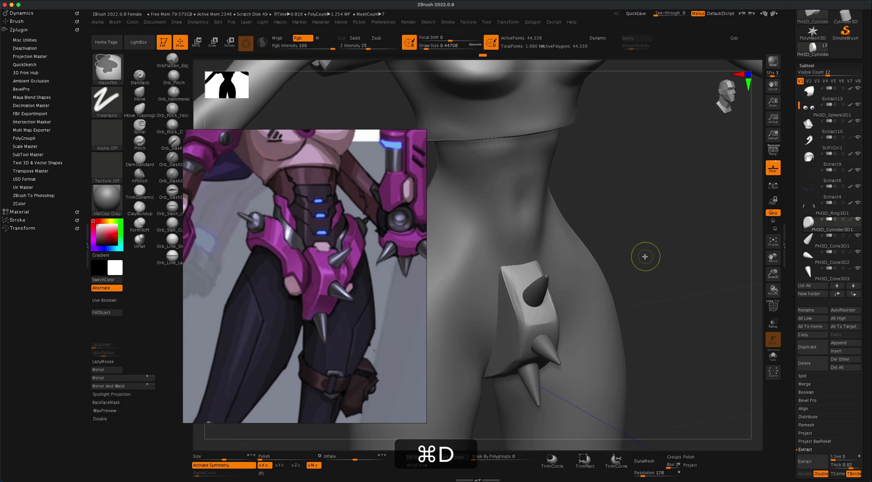
pyautogui.press('super+d')
pyautogui.press('super+shift+d')
# Mask a small semicircular area at the middle of the crotch piece's top edge, using a draw size of about 6.6
pyautogui.press('shift')
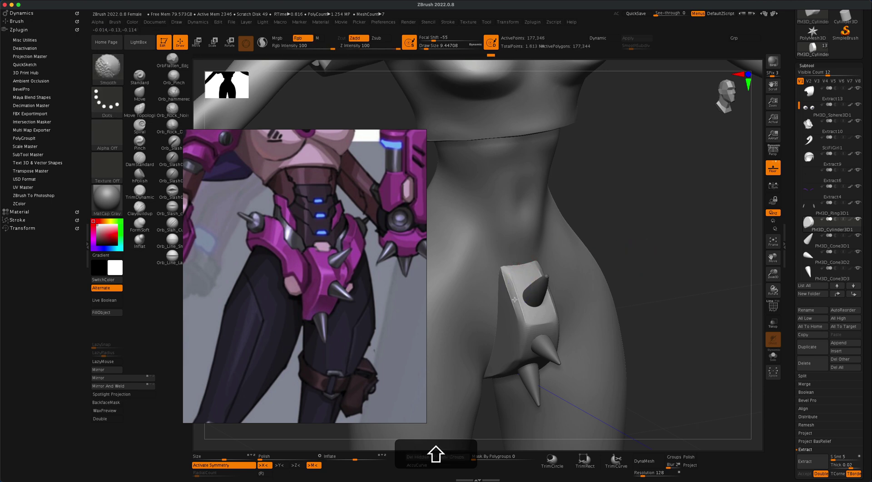
pyautogui.press('super')
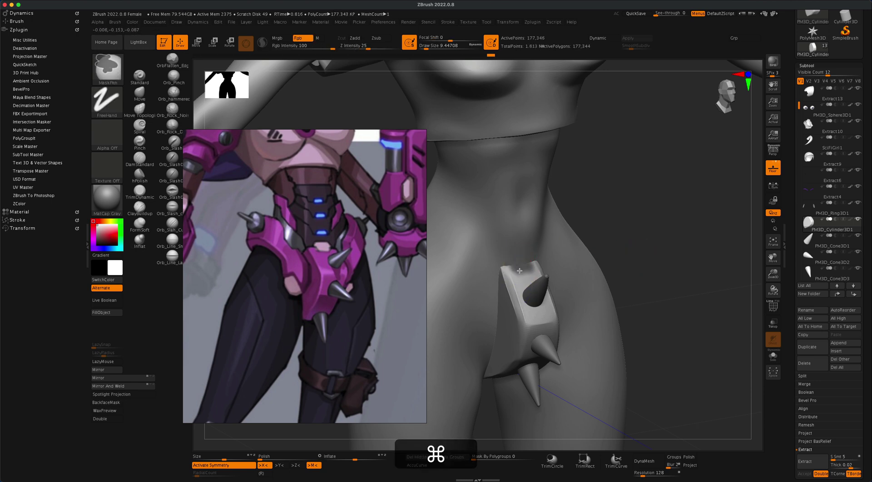
pyautogui.press('super+z')
pyautogui.press('s')
pyautogui.press('super')
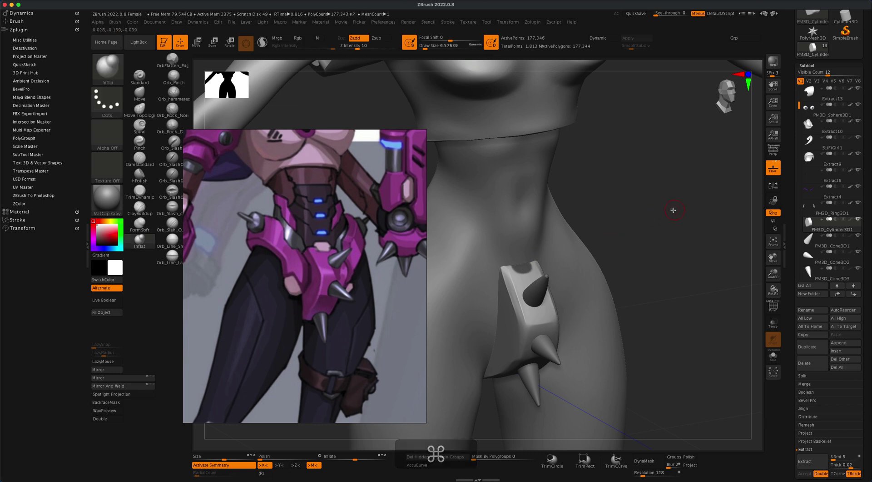
pyautogui.keyDown('alt'); pyautogui.moveTo(672, 210); pyautogui.dragTo(669, 218); pyautogui.keyUp('alt')
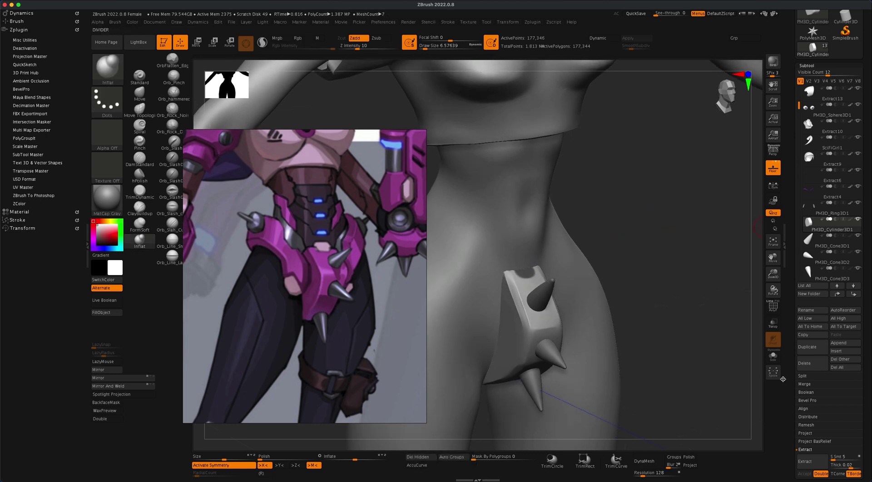
# Extract the masked area as a new subtool with a thickness of 0.00294, and clear its mask
pyautogui.moveTo(868, 360); pyautogui.dragTo(839, 313)
pyautogui.click(838, 313)
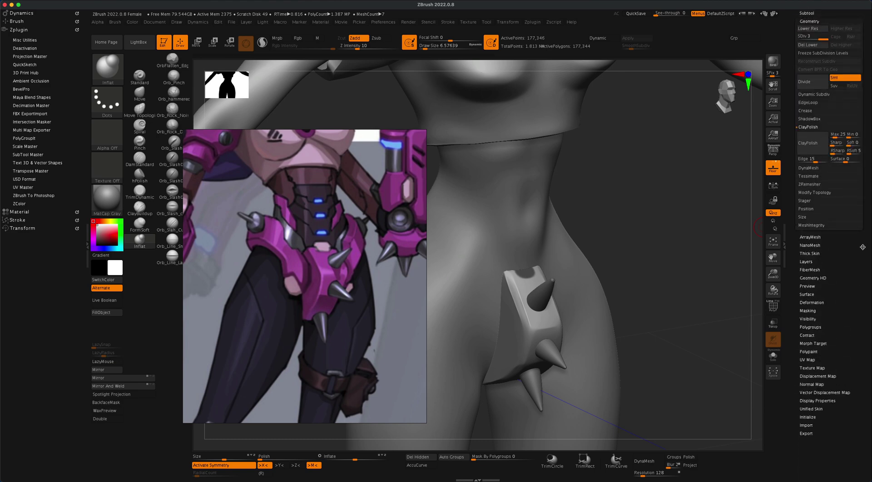
pyautogui.moveTo(863, 249); pyautogui.dragTo(856, 293)
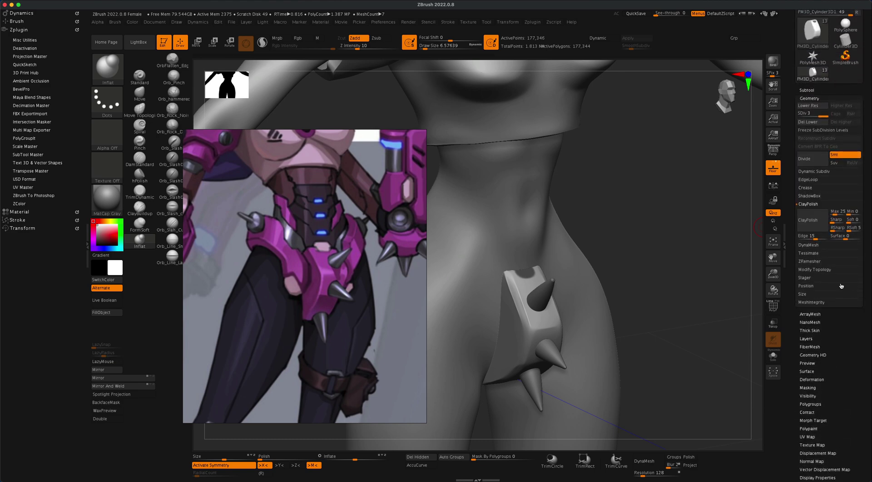
pyautogui.click(810, 90)
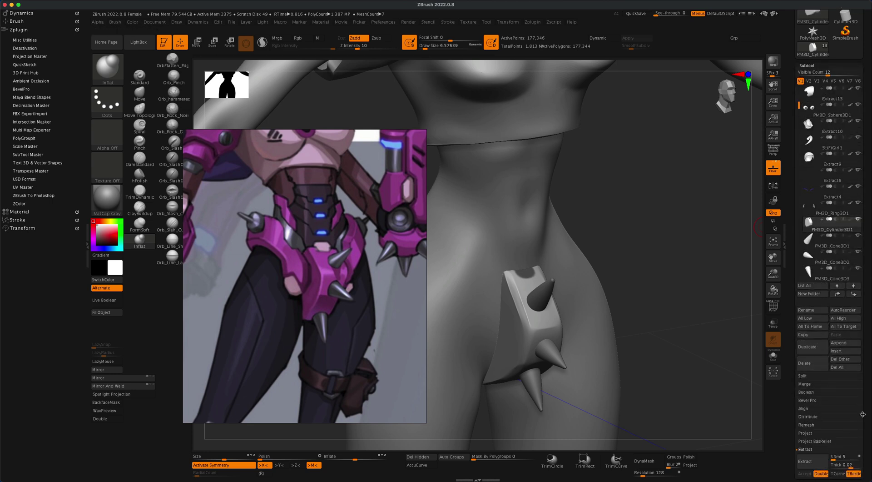
pyautogui.moveTo(864, 413); pyautogui.dragTo(864, 384)
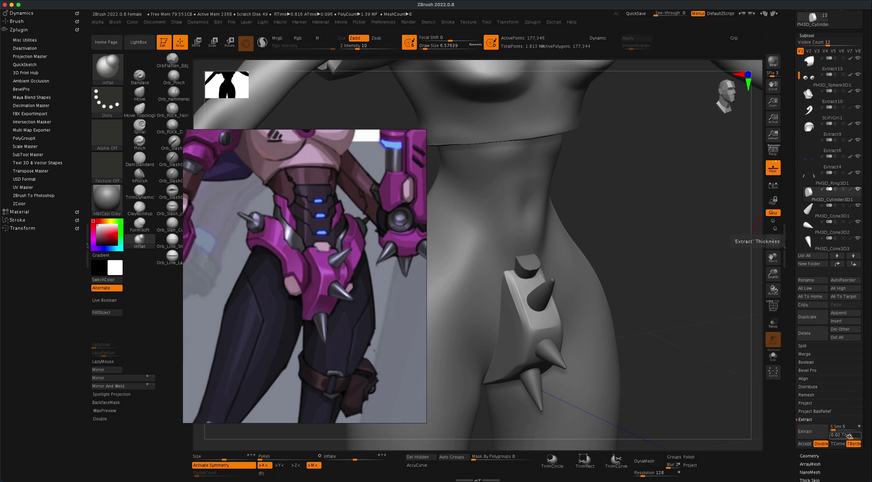
pyautogui.click(849, 436)
pyautogui.write('0.001')
pyautogui.click(806, 431)
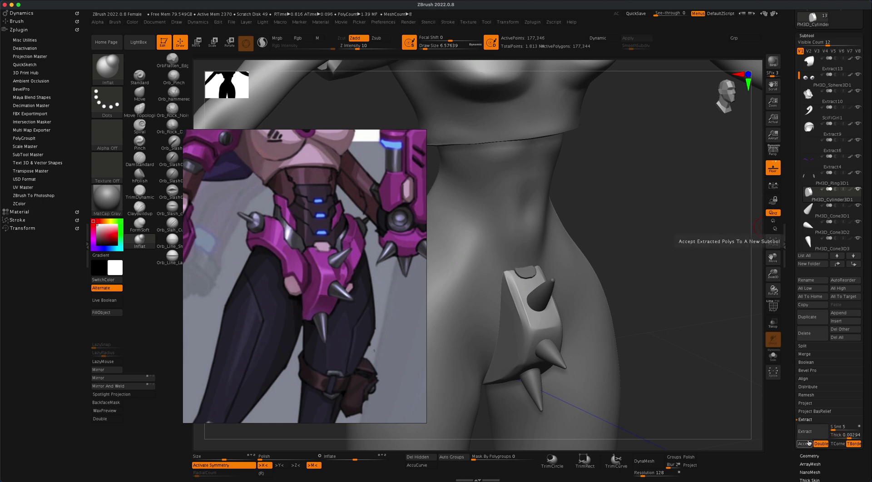
pyautogui.click(805, 443)
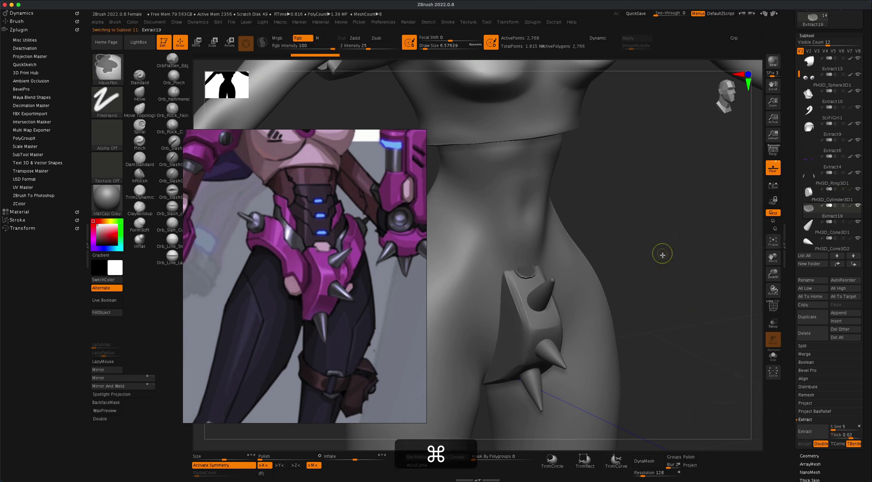
pyautogui.keyDown('super'); pyautogui.moveTo(664, 257); pyautogui.dragTo(675, 266); pyautogui.keyUp('super')
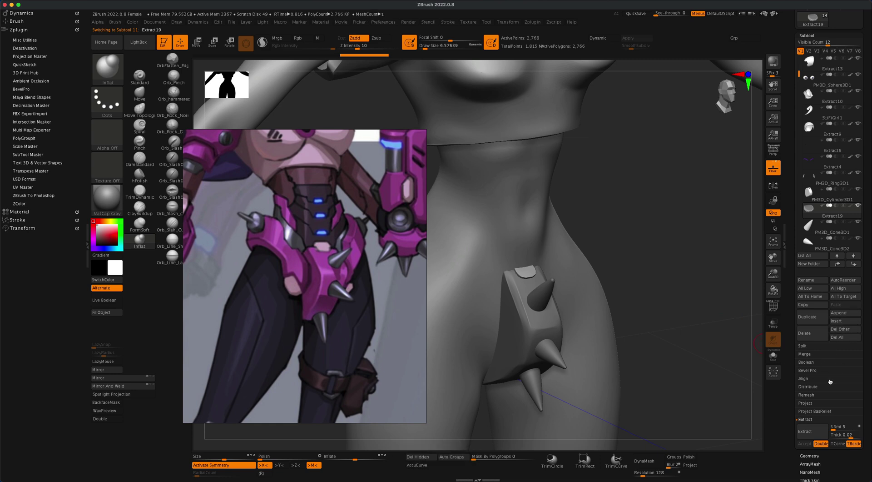
# Remesh the extracted semicircular piece with ZRemesher and set its polygon target to Half, with the wireframe shown
pyautogui.click(805, 455)
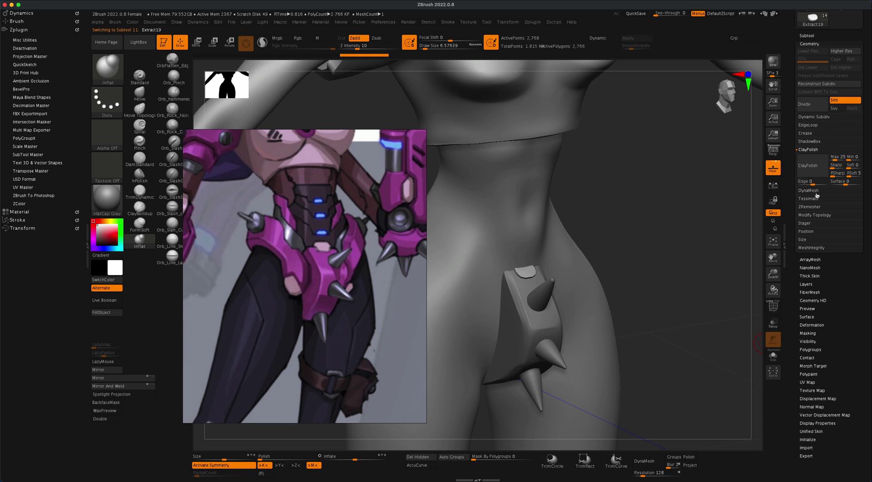
pyautogui.click(810, 206)
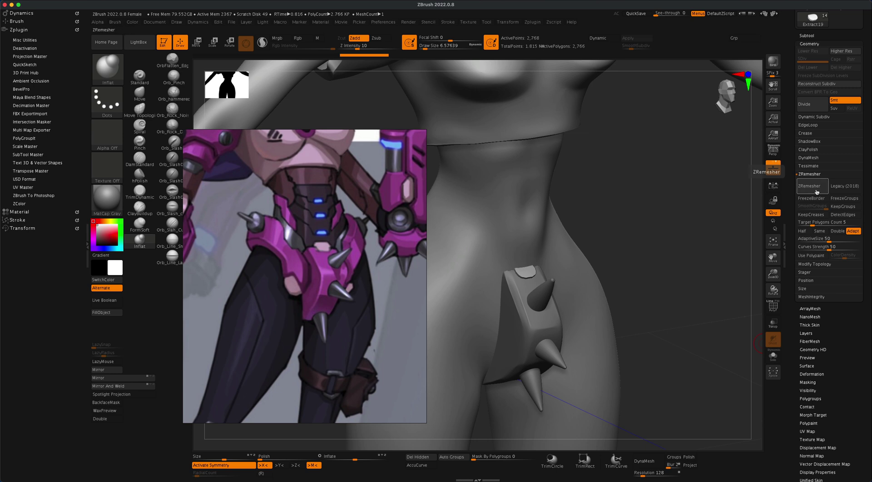
pyautogui.click(822, 221)
pyautogui.write('13.61533')
pyautogui.press('Return')
pyautogui.click(821, 187)
pyautogui.hotkey('shift', 'f')
pyautogui.click(814, 221)
pyautogui.click(803, 231)
pyautogui.click(817, 193)
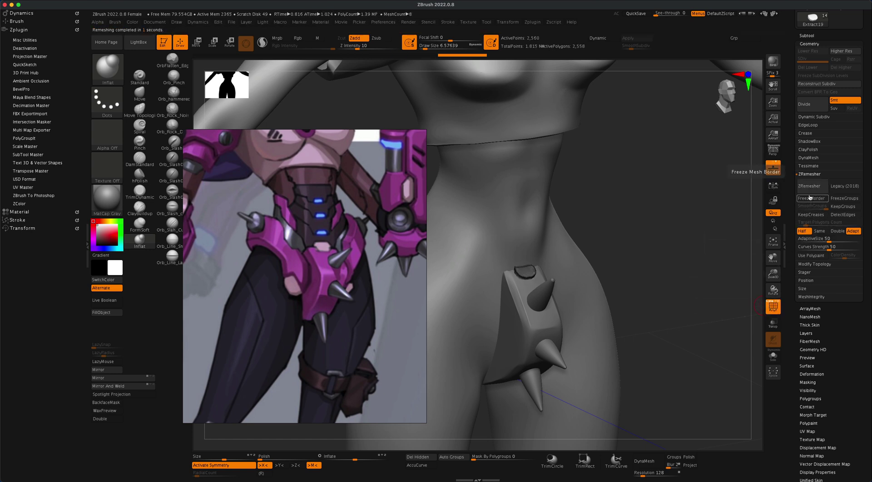
# Turn off ZRemesher's Adapt option, remesh the extracted piece again at Half, and hide the wireframe
pyautogui.click(849, 230)
pyautogui.click(812, 188)
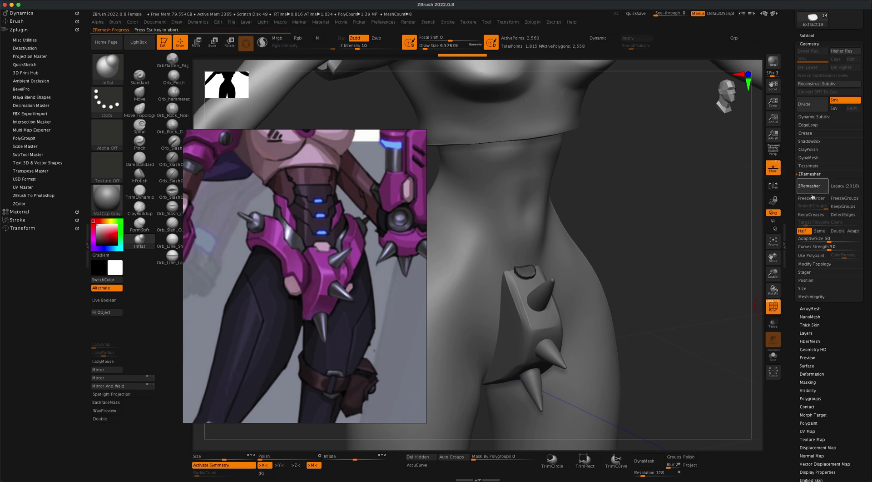
pyautogui.click(817, 190)
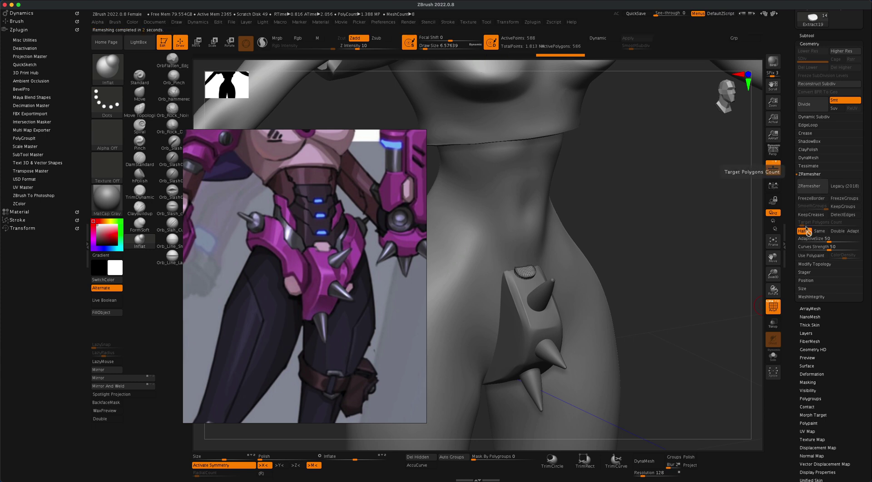
pyautogui.click(774, 307)
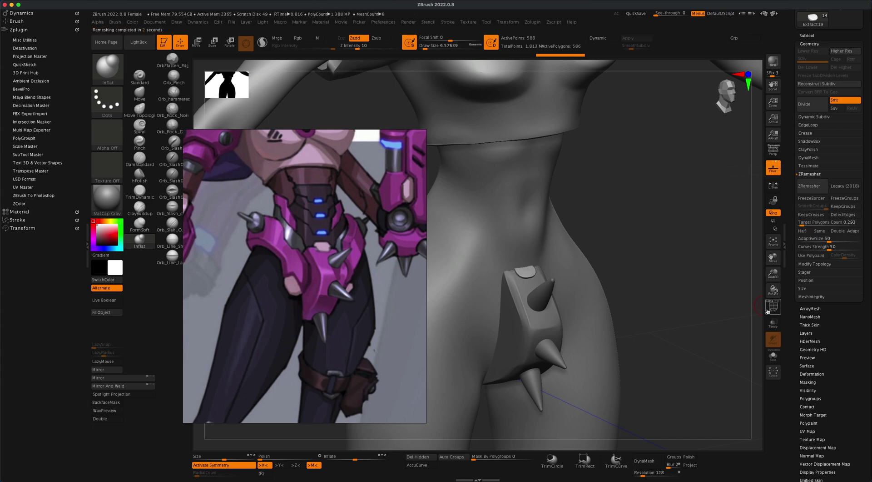
# Pull the upper corners of the semicircular piece upward with the Move brush at a draw size of about 13
pyautogui.keyDown('alt'); pyautogui.moveTo(668, 274); pyautogui.dragTo(690, 298); pyautogui.keyUp('alt')
pyautogui.keyDown('alt'); pyautogui.moveTo(697, 267); pyautogui.dragTo(692, 278); pyautogui.keyUp('alt')
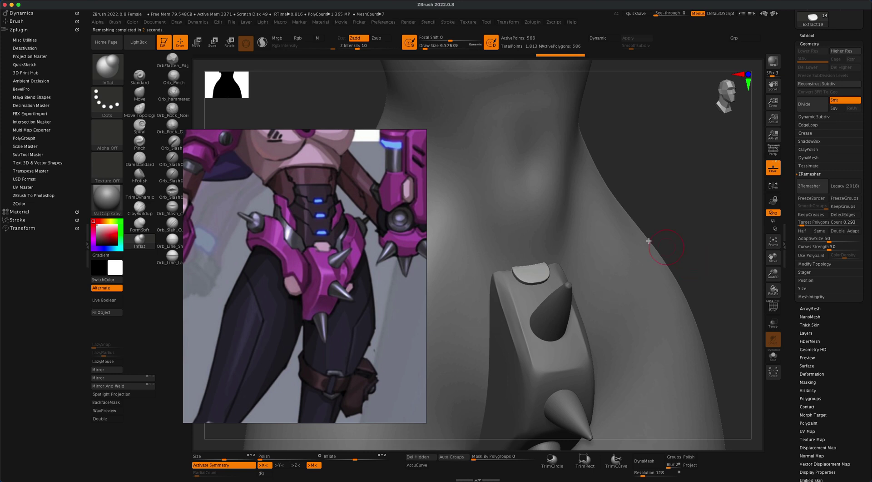
pyautogui.click(140, 94)
pyautogui.press('s')
pyautogui.moveTo(645, 197); pyautogui.dragTo(640, 197)
pyautogui.moveTo(554, 249); pyautogui.dragTo(553, 229)
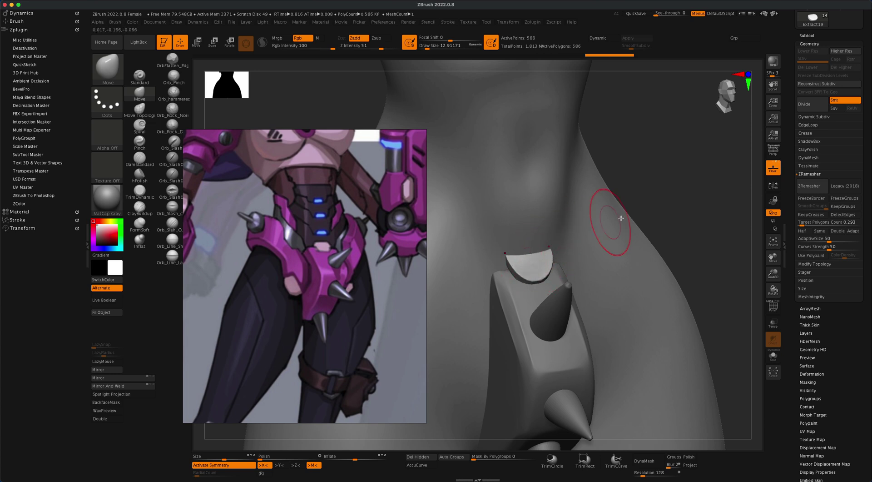
pyautogui.moveTo(667, 198); pyautogui.dragTo(666, 218)
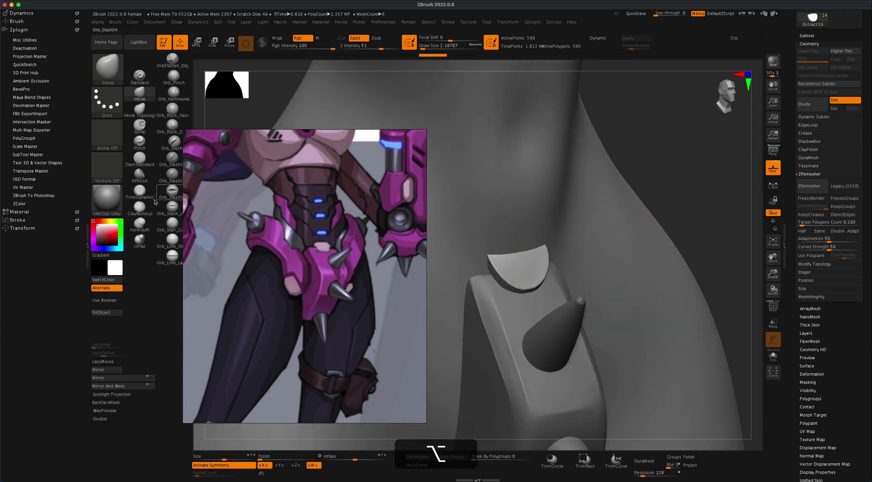
# Flatten the semicircular piece's front face and lower rim with the TrimDynamic brush at a draw size of about 5.75
pyautogui.click(131, 192)
pyautogui.press('s')
pyautogui.moveTo(669, 186); pyautogui.dragTo(653, 181)
pyautogui.moveTo(512, 265); pyautogui.dragTo(534, 284)
pyautogui.moveTo(628, 211); pyautogui.dragTo(625, 194)
pyautogui.moveTo(525, 291); pyautogui.dragTo(525, 296)
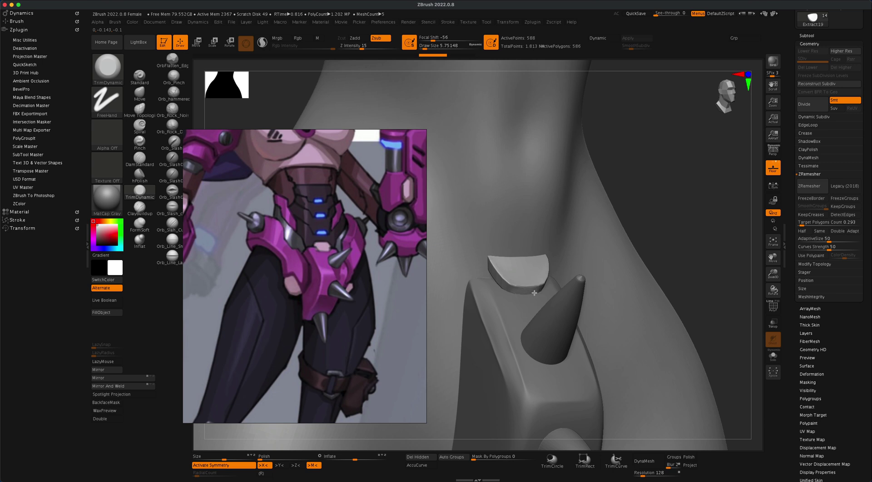
pyautogui.moveTo(650, 210); pyautogui.dragTo(684, 212)
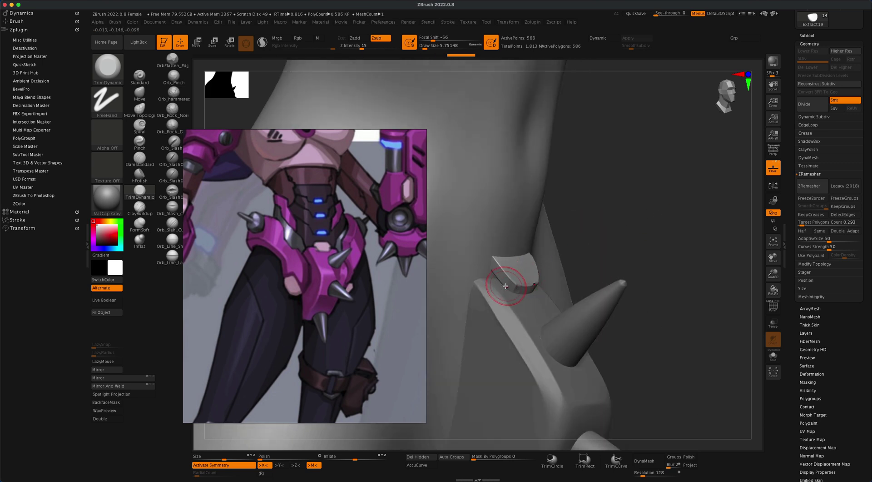
# Trim the semicircular piece's lower rim with TrimDynamic at a draw size of about 2.2, and raise the Z Intensity to 33
pyautogui.press('s')
pyautogui.moveTo(616, 217); pyautogui.dragTo(611, 217)
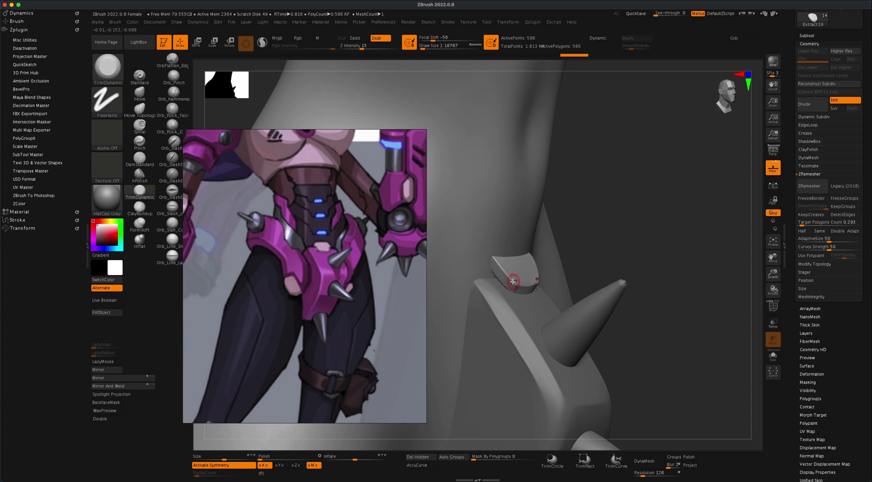
pyautogui.moveTo(362, 47); pyautogui.dragTo(372, 48)
pyautogui.moveTo(614, 241)
pyautogui.mouseDown()
pyautogui.moveTo(594, 253)
pyautogui.moveTo(583, 247)
pyautogui.mouseUp()
# Bevel the semicircular piece's lower rim with TrimDynamic at a draw size of about 4.3, undoing the unwanted stroke
pyautogui.press('s')
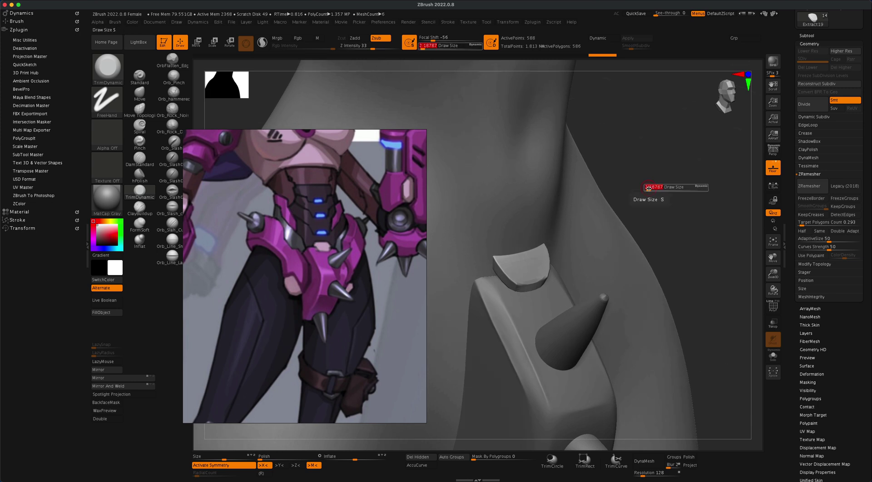
pyautogui.click(649, 188)
pyautogui.moveTo(650, 189); pyautogui.dragTo(651, 189)
pyautogui.moveTo(651, 189); pyautogui.dragTo(673, 187)
pyautogui.moveTo(522, 273); pyautogui.dragTo(507, 277)
pyautogui.press('super+z')
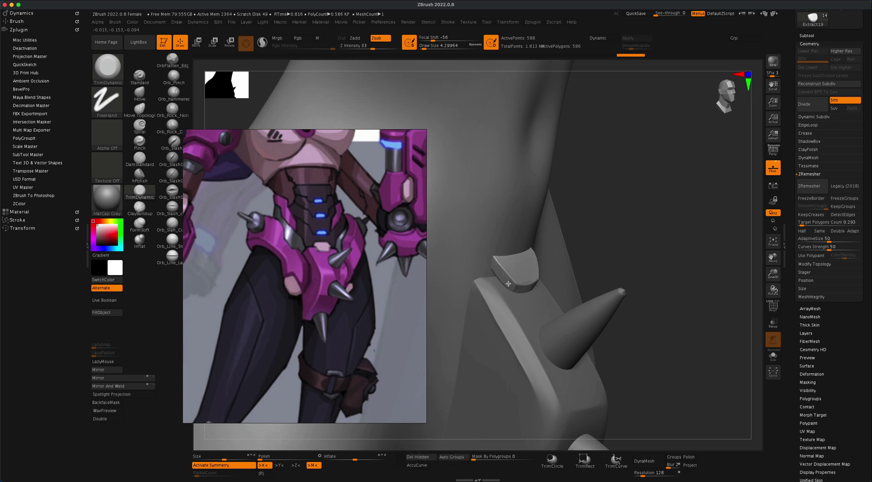
pyautogui.moveTo(619, 239); pyautogui.dragTo(586, 207)
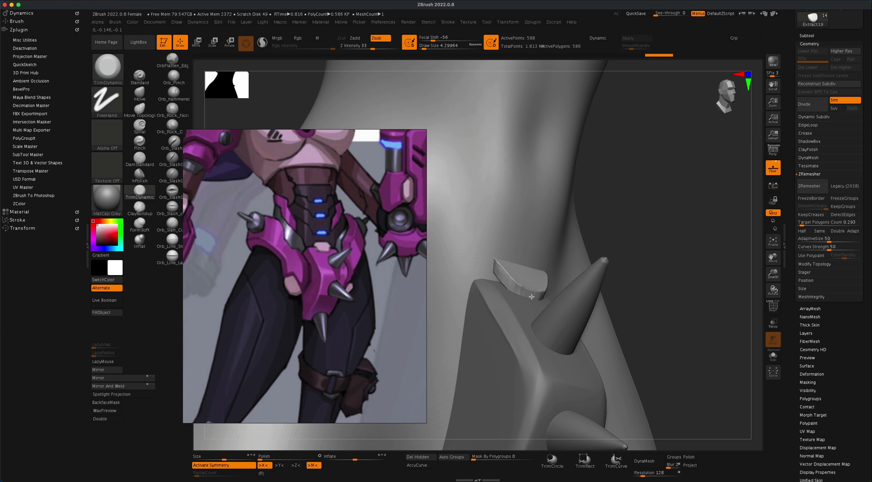
# Polish the semicircular piece's lower rim and side corners with the hPolish brush at a draw size of about 11.7
pyautogui.moveTo(626, 226)
pyautogui.mouseDown()
pyautogui.moveTo(647, 224)
pyautogui.moveTo(636, 230)
pyautogui.moveTo(674, 189)
pyautogui.mouseUp()
pyautogui.click(139, 175)
pyautogui.press('s')
pyautogui.press('s')
pyautogui.click(676, 207)
pyautogui.press(']')
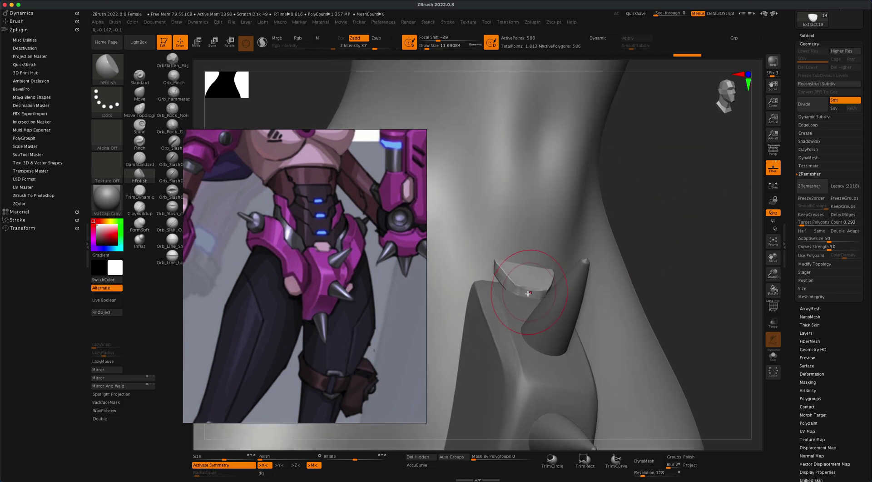
pyautogui.moveTo(531, 298); pyautogui.dragTo(545, 293)
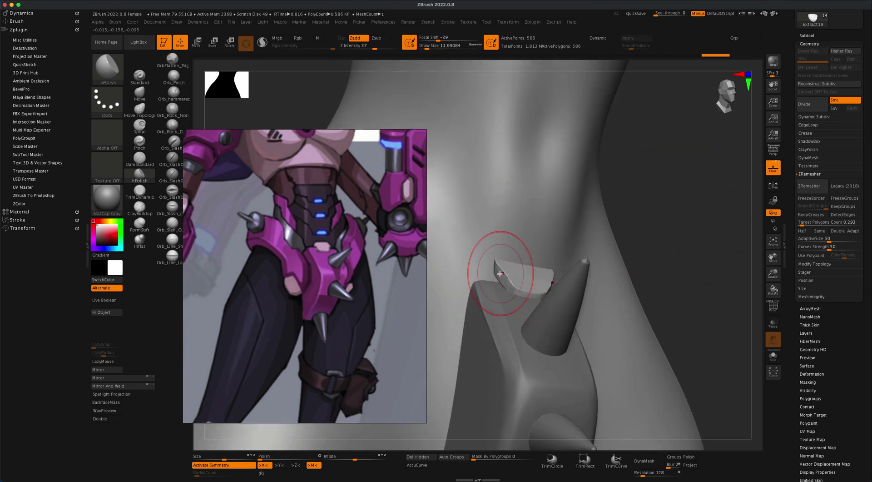
pyautogui.moveTo(665, 216); pyautogui.dragTo(691, 217)
pyautogui.moveTo(499, 271); pyautogui.dragTo(496, 270)
pyautogui.moveTo(631, 163); pyautogui.dragTo(700, 193)
pyautogui.moveTo(741, 137); pyautogui.dragTo(672, 158)
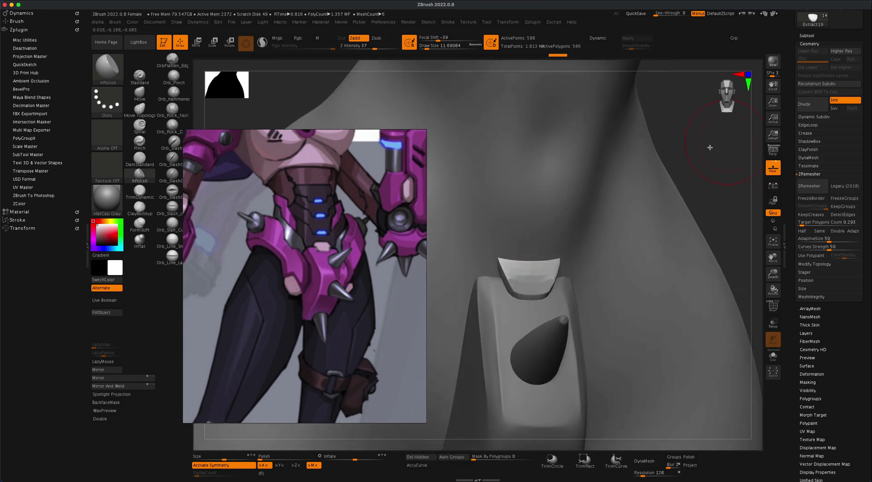
# Flatten the semicircular piece's front face and rim with hPolish at a draw size of about 8.4, undoing unwanted strokes
pyautogui.press('s')
pyautogui.moveTo(519, 268); pyautogui.dragTo(512, 269)
pyautogui.press('s')
pyautogui.moveTo(685, 184); pyautogui.dragTo(719, 173)
pyautogui.press('alt')
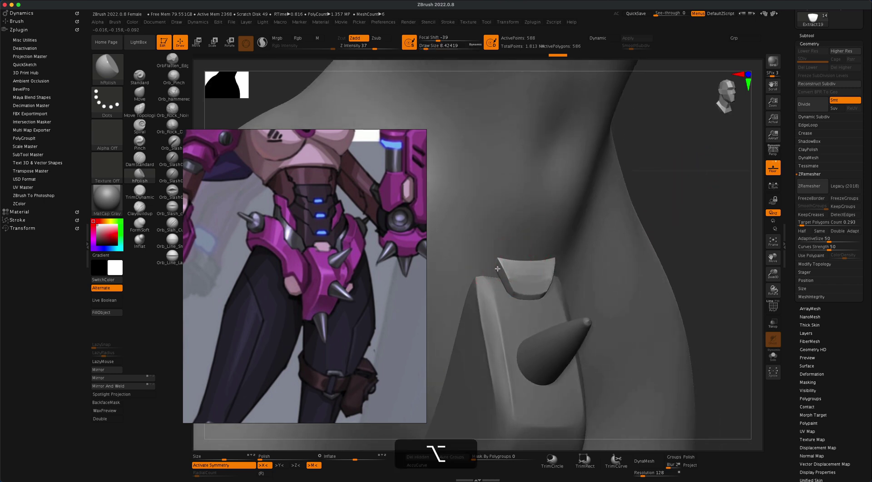
pyautogui.press('alt+super+z')
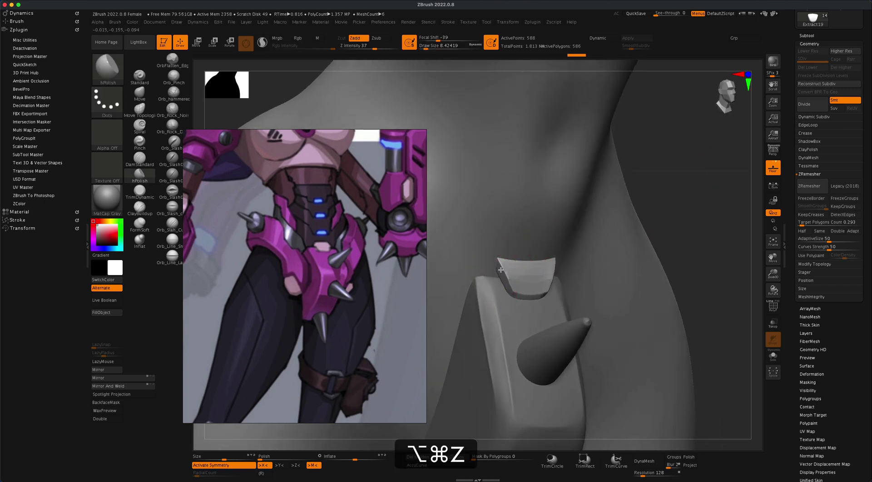
pyautogui.keyDown('alt'); pyautogui.moveTo(502, 274); pyautogui.dragTo(526, 302); pyautogui.keyUp('alt')
pyautogui.press('super+z')
pyautogui.press('alt+super+z')
pyautogui.moveTo(529, 295); pyautogui.dragTo(527, 280)
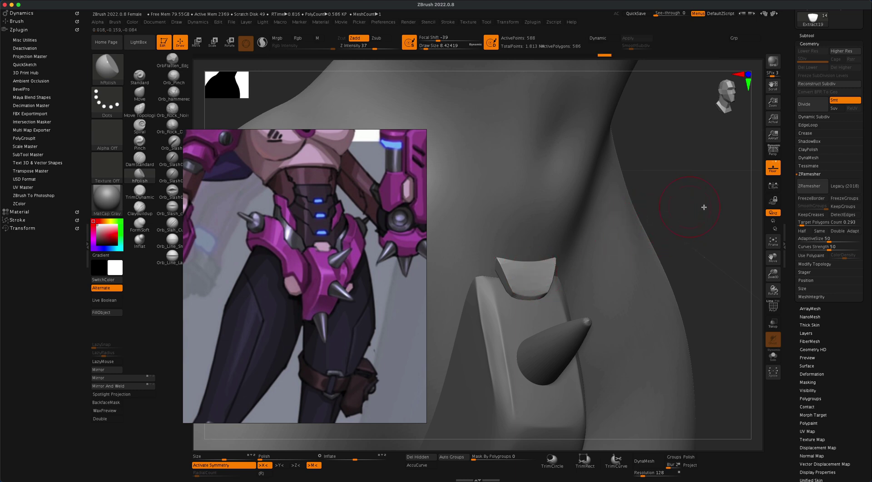
# Select the body subtool and mask a tall patch on each hip beside the crotch plate at a draw size of about 8.4
pyautogui.moveTo(720, 232); pyautogui.dragTo(704, 274)
pyautogui.keyDown('alt'); pyautogui.click(584, 249); pyautogui.keyUp('alt')
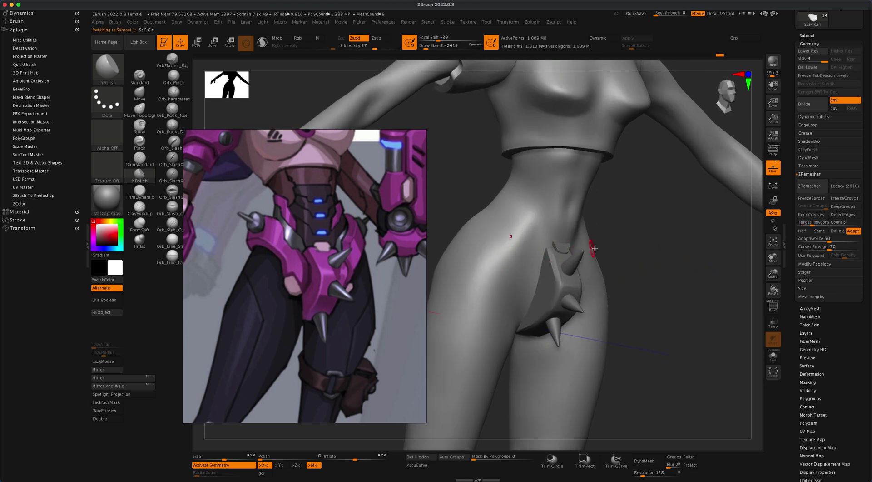
pyautogui.keyDown('alt'); pyautogui.moveTo(598, 247); pyautogui.dragTo(643, 267); pyautogui.keyUp('alt')
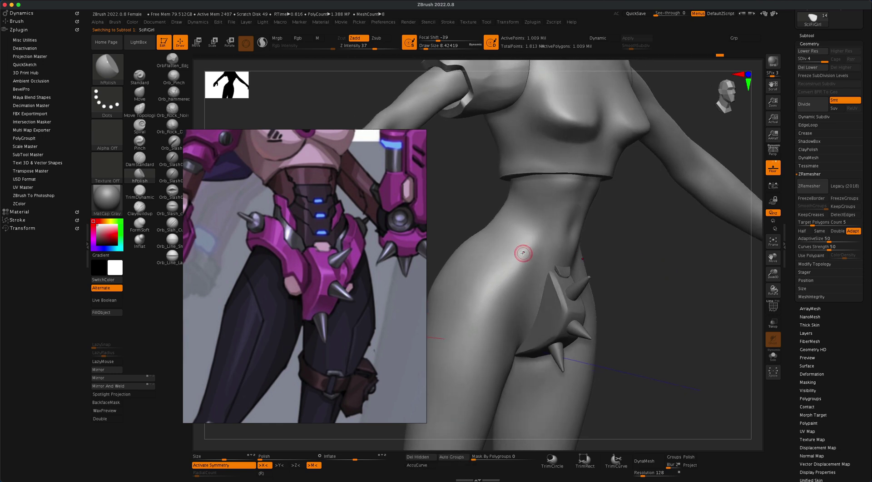
pyautogui.moveTo(598, 244)
pyautogui.keyDown('alt'); pyautogui.mouseDown()
pyautogui.moveTo(612, 254)
pyautogui.moveTo(631, 249)
pyautogui.mouseUp(); pyautogui.keyUp('alt')
pyautogui.moveTo(537, 294)
pyautogui.keyDown('super'); pyautogui.mouseDown()
pyautogui.moveTo(536, 318)
pyautogui.moveTo(544, 296)
pyautogui.moveTo(536, 287)
pyautogui.moveTo(530, 302)
pyautogui.moveTo(549, 285)
pyautogui.mouseUp(); pyautogui.keyUp('super')
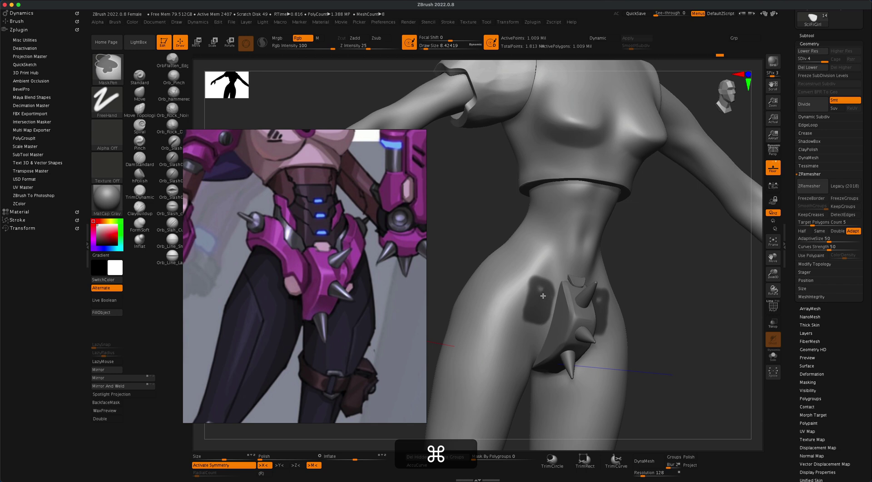
pyautogui.keyDown('super'); pyautogui.moveTo(532, 293); pyautogui.dragTo(524, 320); pyautogui.keyUp('super')
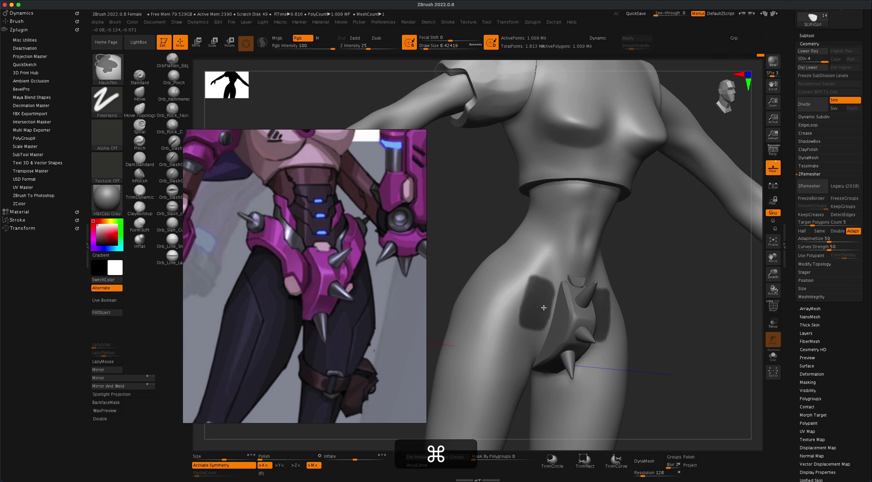
pyautogui.keyDown('super'); pyautogui.moveTo(547, 293); pyautogui.dragTo(535, 277); pyautogui.keyUp('super')
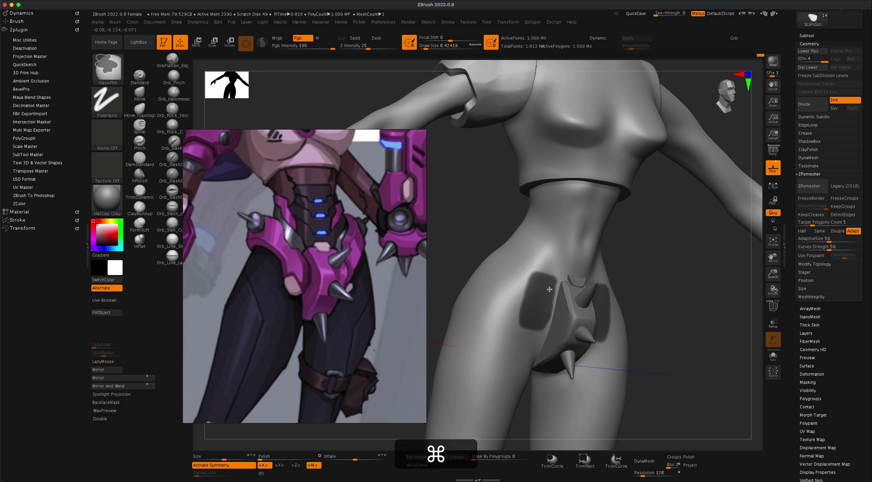
pyautogui.keyDown('super'); pyautogui.moveTo(550, 291); pyautogui.dragTo(538, 272); pyautogui.keyUp('super')
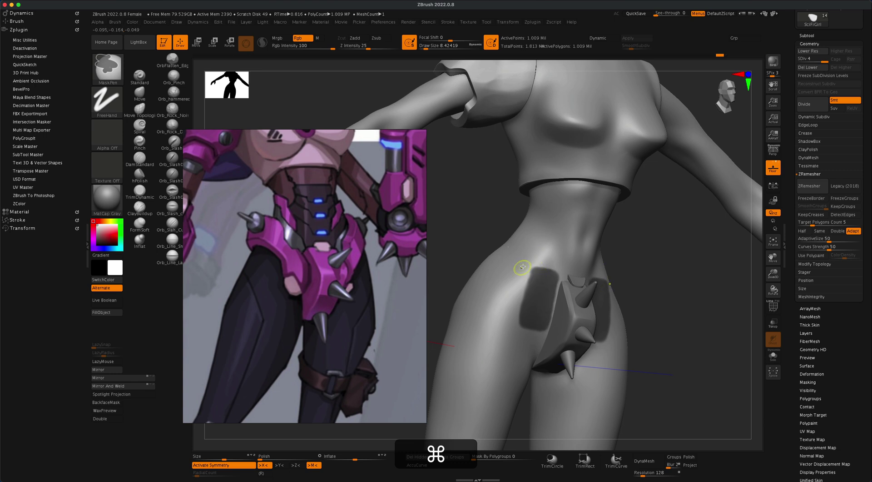
# Extend the hip masks diagonally up toward the outer hips and trim their edges to an angular outline
pyautogui.moveTo(640, 236); pyautogui.dragTo(651, 258)
pyautogui.moveTo(529, 269)
pyautogui.keyDown('super'); pyautogui.mouseDown()
pyautogui.moveTo(502, 244)
pyautogui.moveTo(525, 276)
pyautogui.moveTo(503, 262)
pyautogui.mouseUp(); pyautogui.keyUp('super')
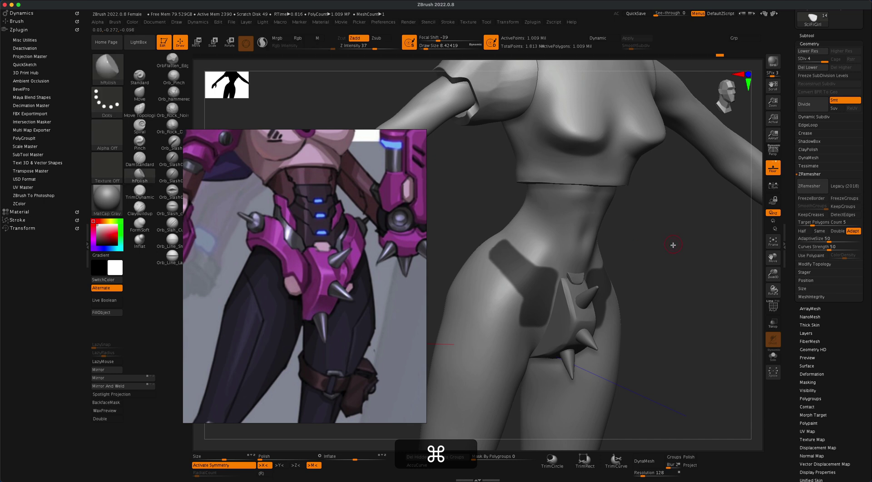
pyautogui.moveTo(672, 247); pyautogui.dragTo(667, 228)
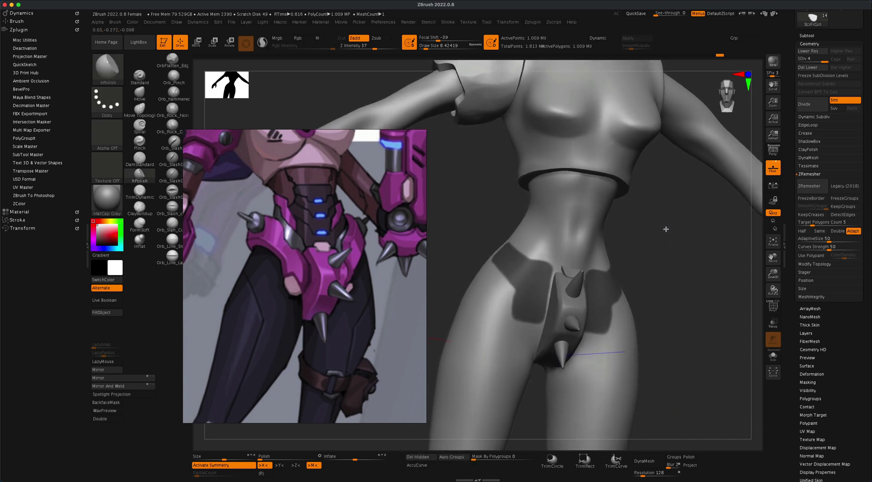
pyautogui.press('alt+super')
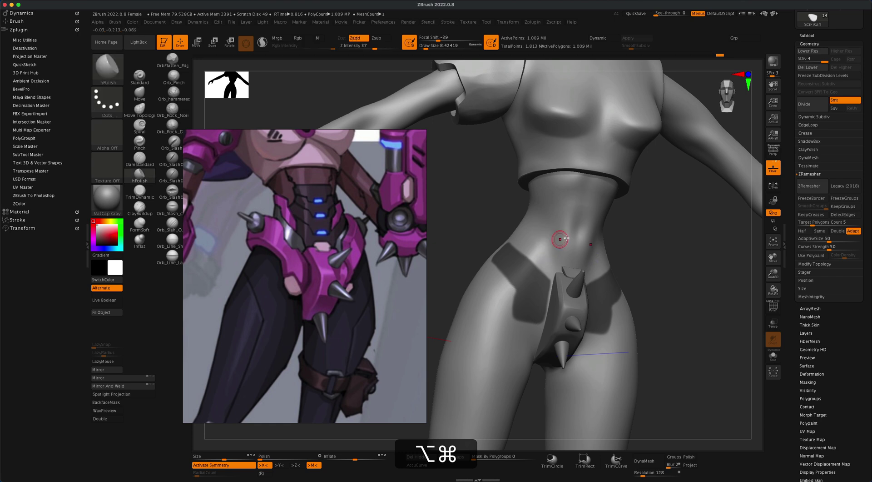
pyautogui.moveTo(710, 270); pyautogui.dragTo(572, 237)
pyautogui.press('alt+super')
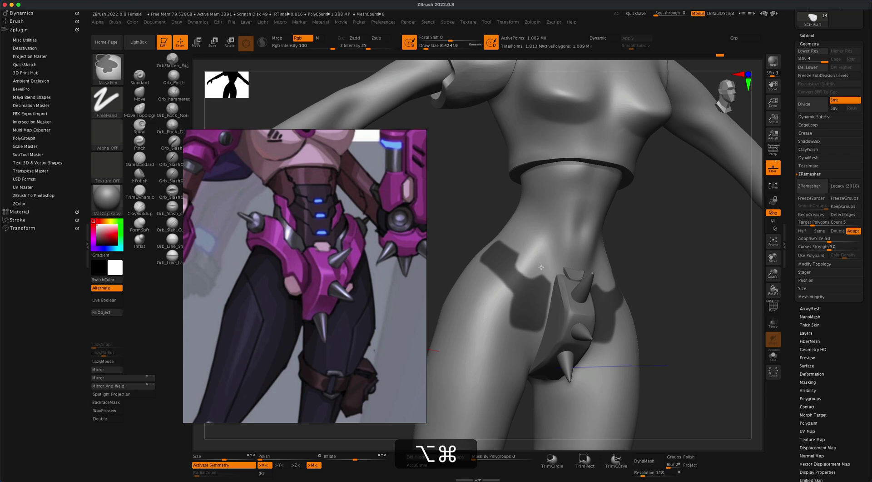
# Refine the front hip mask's edges by unmasking at a draw size of about 3.7, undoing the unwanted stroke
pyautogui.moveTo(662, 239)
pyautogui.mouseDown()
pyautogui.moveTo(715, 259)
pyautogui.moveTo(690, 269)
pyautogui.moveTo(676, 244)
pyautogui.mouseUp()
pyautogui.press('s')
pyautogui.keyDown('alt'); pyautogui.keyDown('super'); pyautogui.moveTo(498, 282); pyautogui.dragTo(514, 296); pyautogui.keyUp('super'); pyautogui.keyUp('alt')
pyautogui.press('alt+super+z')
pyautogui.press('super+z')
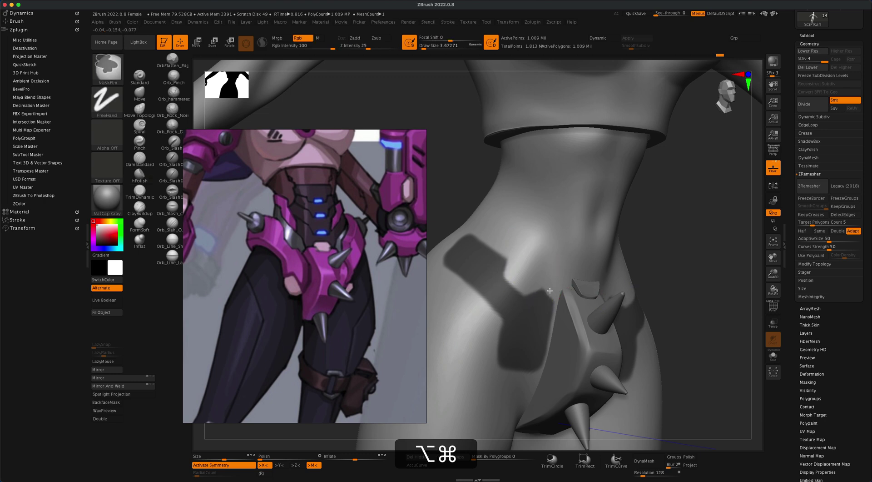
# Continue the hip mask as a band around the back, tapering down to a point between the buttocks
pyautogui.moveTo(685, 242); pyautogui.dragTo(675, 277)
pyautogui.hotkey('alt', 's')
pyautogui.keyDown('alt'); pyautogui.moveTo(449, 234); pyautogui.dragTo(553, 239); pyautogui.keyUp('alt')
pyautogui.keyDown('super'); pyautogui.moveTo(615, 289); pyautogui.dragTo(578, 271); pyautogui.keyUp('super')
pyautogui.moveTo(701, 271)
pyautogui.mouseDown()
pyautogui.moveTo(633, 250)
pyautogui.moveTo(666, 263)
pyautogui.mouseUp()
pyautogui.moveTo(498, 291)
pyautogui.keyDown('super'); pyautogui.mouseDown()
pyautogui.moveTo(503, 274)
pyautogui.moveTo(523, 291)
pyautogui.moveTo(563, 286)
pyautogui.moveTo(486, 309)
pyautogui.moveTo(563, 286)
pyautogui.mouseUp(); pyautogui.keyUp('super')
pyautogui.keyDown('super'); pyautogui.moveTo(507, 313); pyautogui.dragTo(590, 284); pyautogui.keyUp('super')
# Fill the gaps in the lower back mask with a larger mask brush at a draw size of about 12.9
pyautogui.press('s')
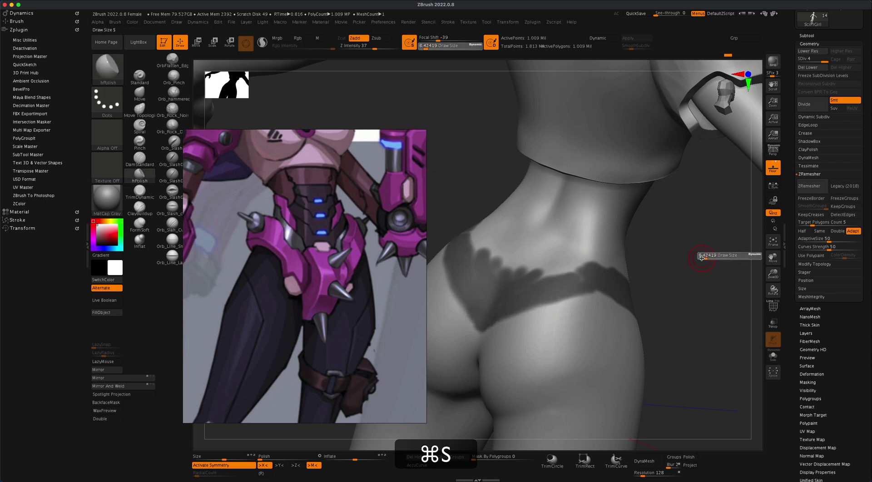
pyautogui.moveTo(701, 258); pyautogui.dragTo(704, 258)
pyautogui.moveTo(530, 288)
pyautogui.keyDown('super'); pyautogui.mouseDown()
pyautogui.moveTo(473, 331)
pyautogui.moveTo(608, 292)
pyautogui.mouseUp(); pyautogui.keyUp('super')
pyautogui.moveTo(534, 288)
pyautogui.keyDown('super'); pyautogui.mouseDown()
pyautogui.moveTo(500, 275)
pyautogui.moveTo(497, 262)
pyautogui.moveTo(565, 284)
pyautogui.mouseUp(); pyautogui.keyUp('super')
pyautogui.moveTo(709, 275); pyautogui.dragTo(676, 282)
pyautogui.keyDown('alt'); pyautogui.moveTo(647, 249); pyautogui.dragTo(691, 297); pyautogui.keyUp('alt')
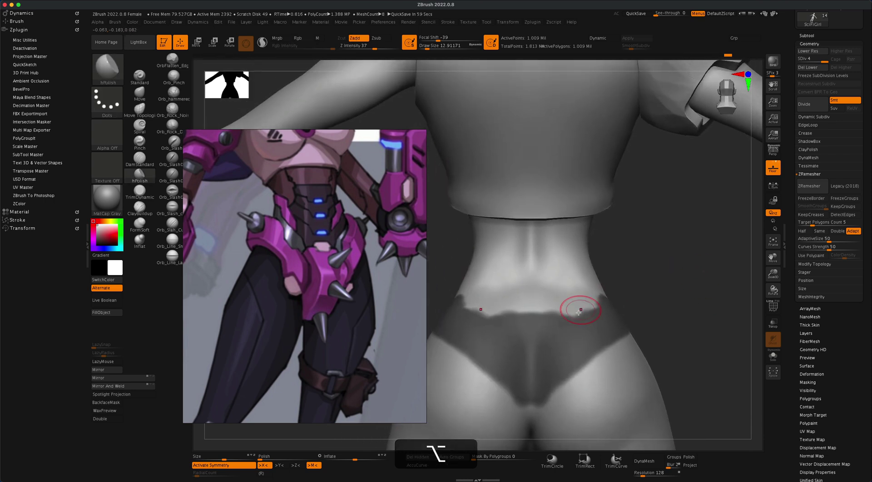
# Raise the back mask's upper edge and blend it into the side bands for a continuous hip belt shape
pyautogui.moveTo(580, 312)
pyautogui.keyDown('super'); pyautogui.mouseDown()
pyautogui.moveTo(481, 306)
pyautogui.moveTo(611, 300)
pyautogui.mouseUp(); pyautogui.keyUp('super')
pyautogui.moveTo(692, 275); pyautogui.dragTo(665, 281)
pyautogui.moveTo(605, 297)
pyautogui.keyDown('super'); pyautogui.mouseDown()
pyautogui.moveTo(639, 306)
pyautogui.moveTo(691, 247)
pyautogui.moveTo(714, 249)
pyautogui.mouseUp(); pyautogui.keyUp('super')
pyautogui.moveTo(531, 333)
pyautogui.keyDown('super'); pyautogui.mouseDown()
pyautogui.moveTo(536, 351)
pyautogui.moveTo(549, 347)
pyautogui.moveTo(577, 313)
pyautogui.moveTo(536, 359)
pyautogui.moveTo(572, 317)
pyautogui.moveTo(553, 337)
pyautogui.mouseUp(); pyautogui.keyUp('super')
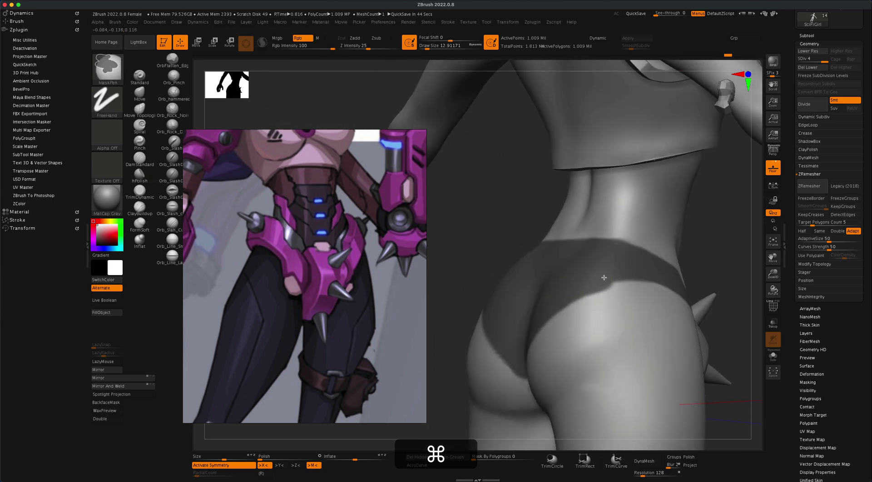
pyautogui.moveTo(694, 259)
pyautogui.mouseDown()
pyautogui.moveTo(760, 257)
pyautogui.moveTo(553, 226)
pyautogui.moveTo(619, 257)
pyautogui.mouseUp()
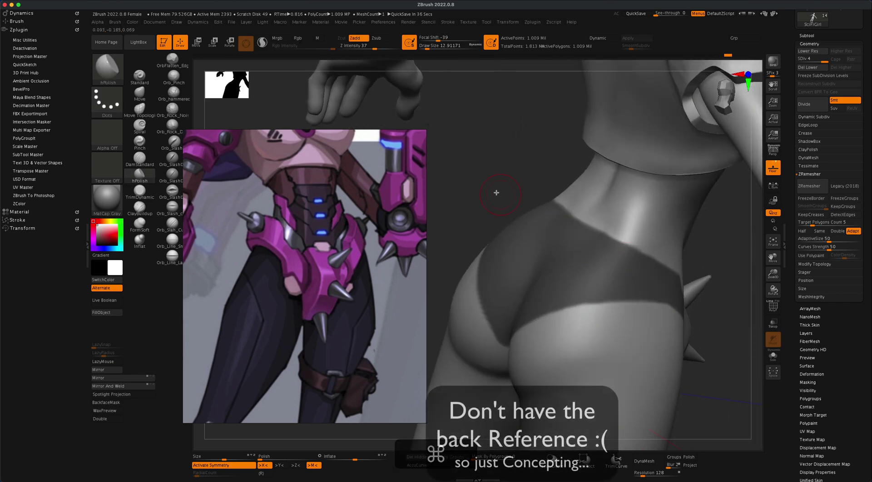
pyautogui.keyDown('shift'); pyautogui.moveTo(485, 189); pyautogui.dragTo(474, 180, button='right'); pyautogui.keyUp('shift')
# Unmask a trapezoidal notch in the belt mask's upper edge at the center back, at a draw size of about 3.7
pyautogui.press('s')
pyautogui.moveTo(671, 221); pyautogui.dragTo(666, 222)
pyautogui.keyDown('alt'); pyautogui.keyDown('super'); pyautogui.moveTo(527, 249); pyautogui.dragTo(554, 267); pyautogui.keyUp('super'); pyautogui.keyUp('alt')
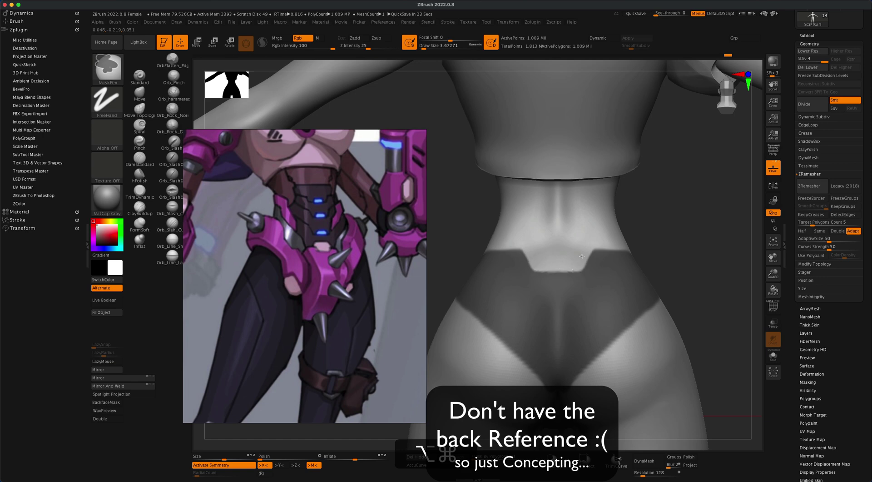
pyautogui.moveTo(695, 227)
pyautogui.mouseDown()
pyautogui.moveTo(674, 252)
pyautogui.moveTo(665, 243)
pyautogui.mouseUp()
pyautogui.moveTo(665, 242); pyautogui.dragTo(708, 239, button='right')
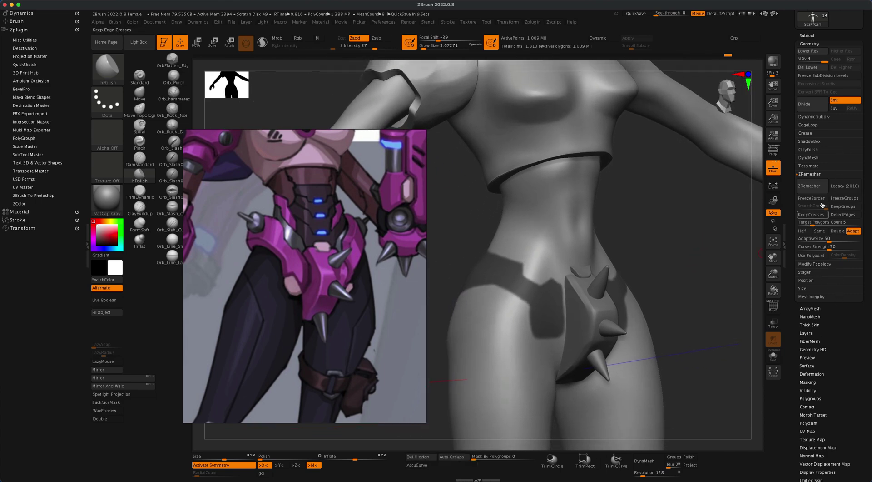
# Extract the masked belt as a new subtool with S Smt 100 and thickness 0.0249, accept it and clear its mask
pyautogui.click(807, 35)
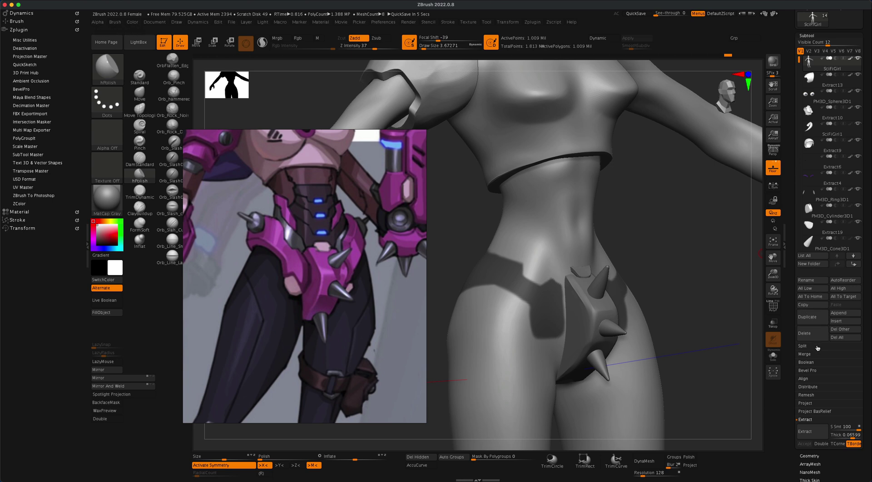
pyautogui.moveTo(864, 374); pyautogui.dragTo(864, 295)
pyautogui.click(852, 356)
pyautogui.press('Return')
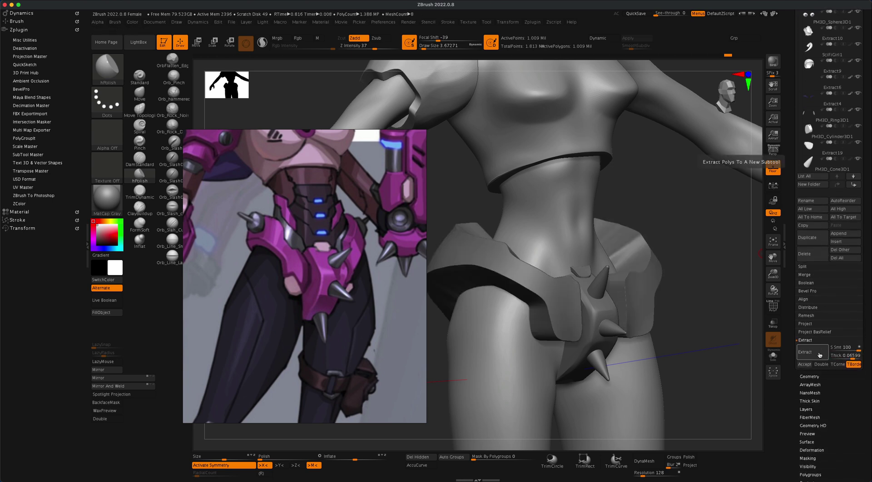
pyautogui.click(815, 353)
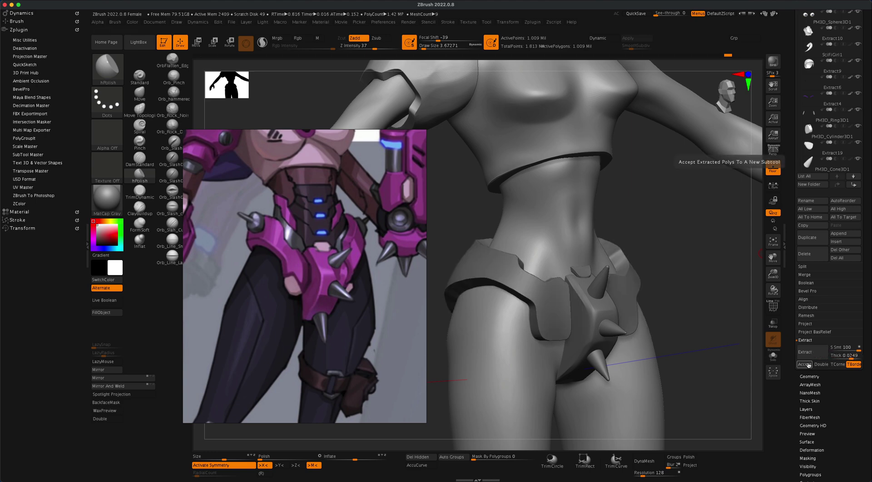
pyautogui.click(805, 364)
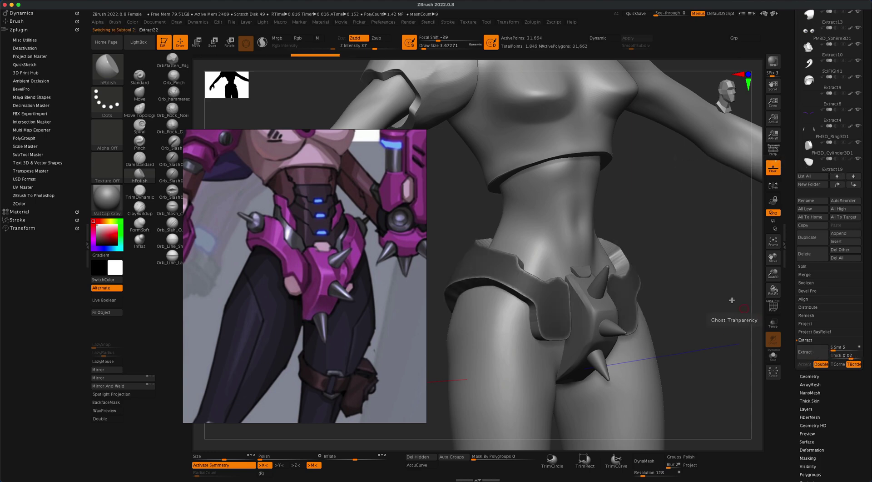
pyautogui.keyDown('super'); pyautogui.click(678, 252); pyautogui.keyUp('super')
pyautogui.moveTo(677, 252)
pyautogui.mouseDown()
pyautogui.moveTo(693, 264)
pyautogui.moveTo(668, 270)
pyautogui.moveTo(695, 268)
pyautogui.moveTo(672, 262)
pyautogui.mouseUp()
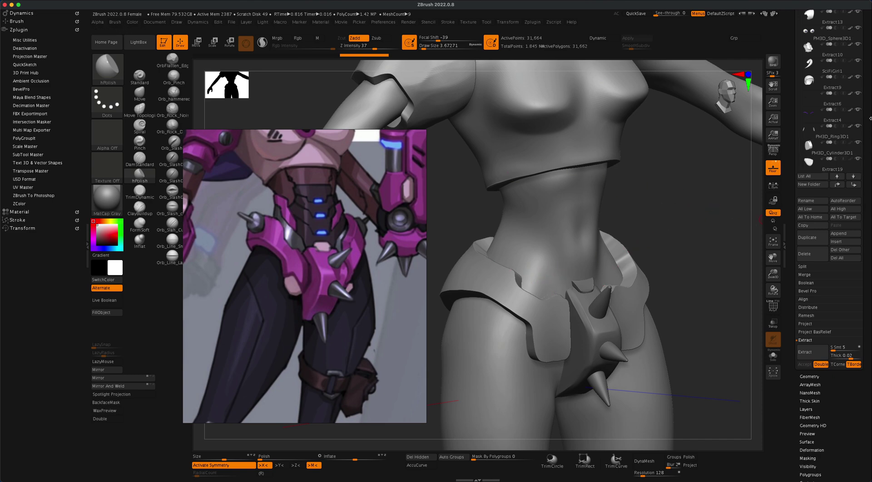
# Set the subtool list's visible count to 17 and move the extracted belt to the end of the list
pyautogui.scroll(5, 869, 157)
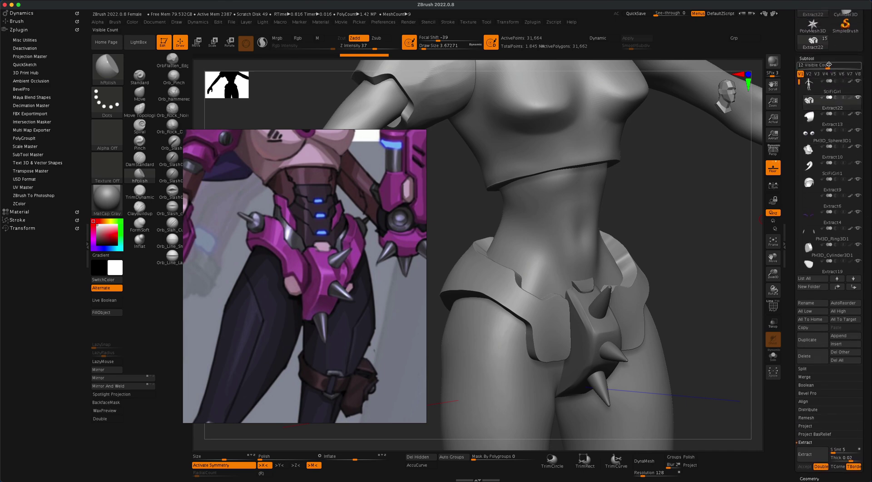
pyautogui.click(840, 74)
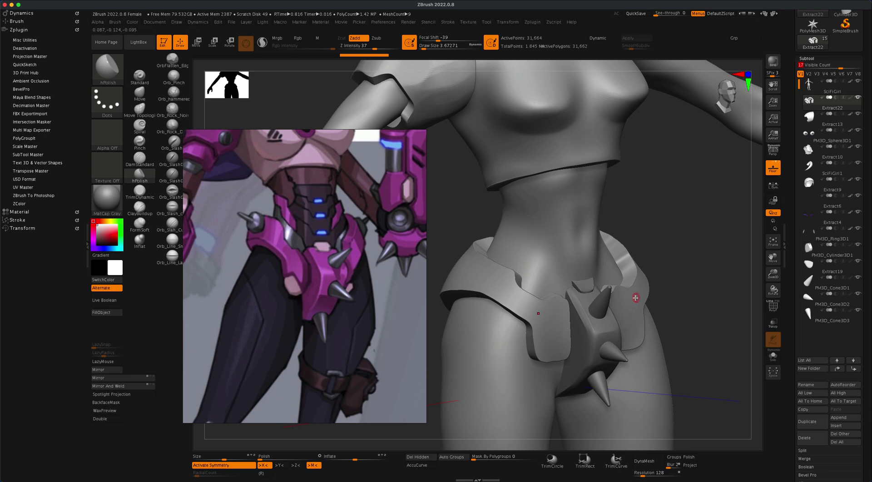
pyautogui.press('alt')
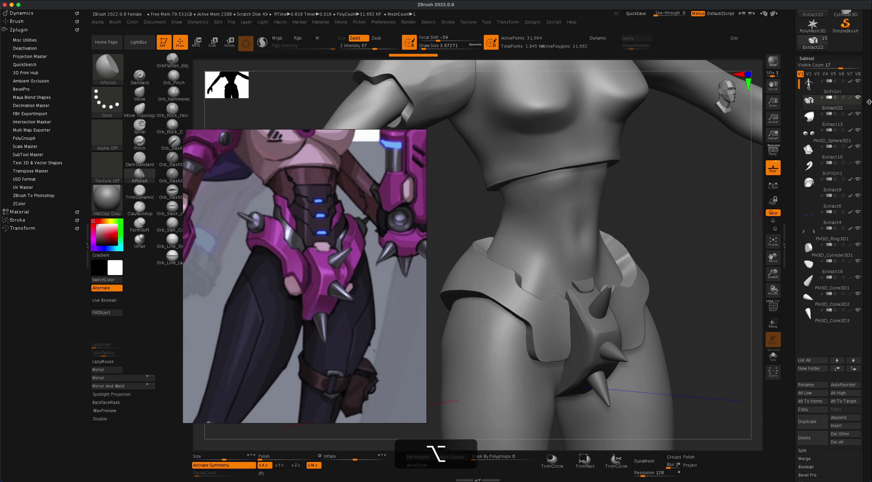
pyautogui.click(854, 368)
pyautogui.click(855, 368)
pyautogui.click(854, 368)
pyautogui.click(855, 368)
pyautogui.click(854, 368)
pyautogui.click(854, 368)
pyautogui.click(854, 368)
pyautogui.click(854, 368)
pyautogui.click(854, 368)
pyautogui.click(854, 368)
pyautogui.click(854, 368)
pyautogui.click(854, 368)
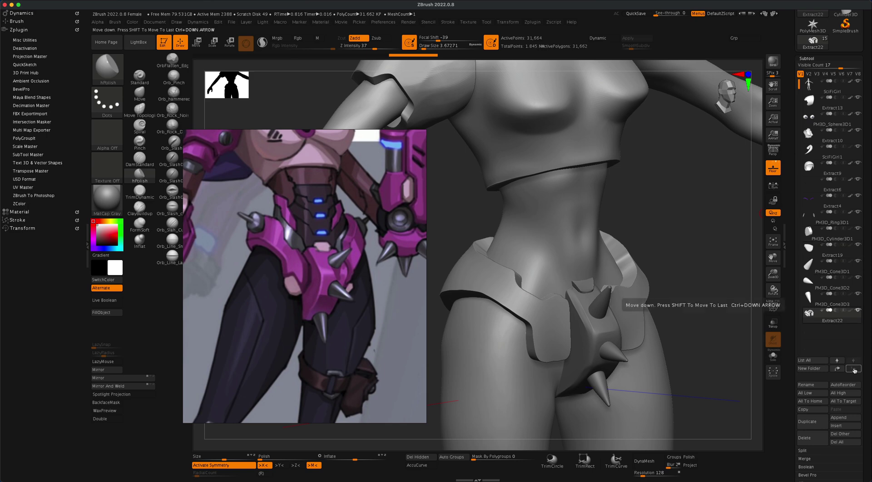
# Isolate the hip belt and try polishing its surface with hPolish at a draw size of about 15.6, undoing the unwanted stroke
pyautogui.keyDown('shift'); pyautogui.click(858, 311); pyautogui.keyUp('shift')
pyautogui.keyDown('alt'); pyautogui.moveTo(707, 274); pyautogui.dragTo(686, 291); pyautogui.keyUp('alt')
pyautogui.click(141, 178)
pyautogui.press('s')
pyautogui.moveTo(488, 161); pyautogui.dragTo(506, 152)
pyautogui.moveTo(611, 344); pyautogui.dragTo(563, 331)
pyautogui.press('s')
pyautogui.moveTo(564, 259)
pyautogui.mouseDown()
pyautogui.moveTo(529, 268)
pyautogui.moveTo(568, 226)
pyautogui.moveTo(568, 280)
pyautogui.mouseUp()
pyautogui.click(527, 299)
pyautogui.press('super+z')
# Flatten the isolated hip belt's rim, outer faces and front flaps with hPolish, undoing one stroke and reducing the draw size to about 10.5
pyautogui.moveTo(522, 308)
pyautogui.keyDown('alt'); pyautogui.mouseDown()
pyautogui.moveTo(568, 291)
pyautogui.moveTo(541, 268)
pyautogui.moveTo(500, 286)
pyautogui.mouseUp(); pyautogui.keyUp('alt')
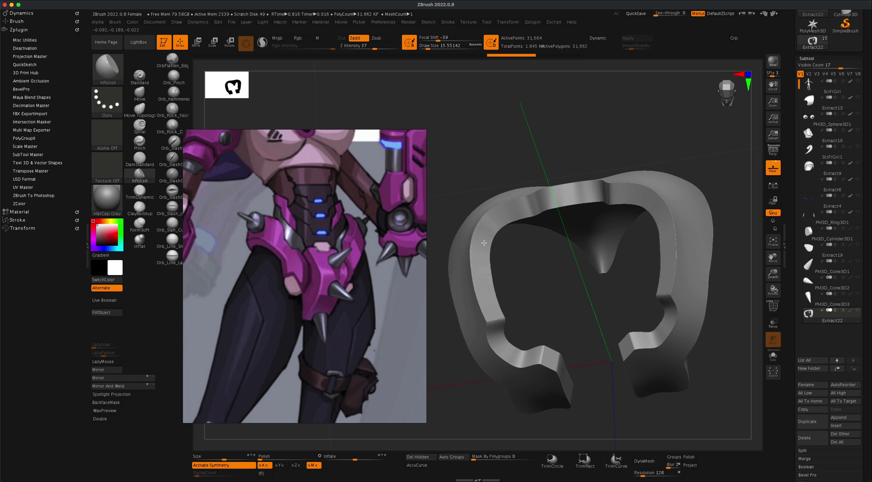
pyautogui.moveTo(543, 243)
pyautogui.mouseDown()
pyautogui.moveTo(547, 302)
pyautogui.moveTo(543, 247)
pyautogui.moveTo(515, 209)
pyautogui.moveTo(547, 196)
pyautogui.moveTo(539, 220)
pyautogui.moveTo(527, 191)
pyautogui.moveTo(517, 205)
pyautogui.moveTo(547, 218)
pyautogui.moveTo(567, 196)
pyautogui.moveTo(569, 226)
pyautogui.moveTo(592, 238)
pyautogui.moveTo(589, 301)
pyautogui.moveTo(592, 261)
pyautogui.moveTo(670, 272)
pyautogui.moveTo(655, 312)
pyautogui.mouseUp()
pyautogui.press('super+z')
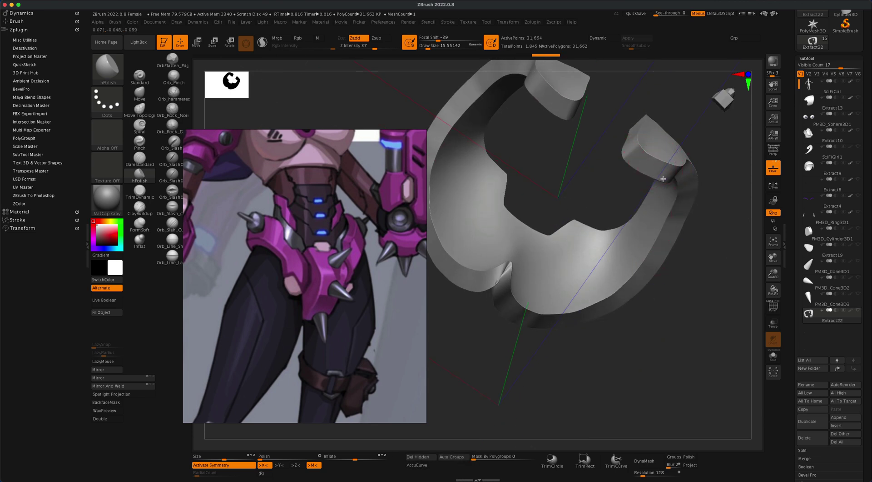
pyautogui.moveTo(693, 113); pyautogui.dragTo(697, 155)
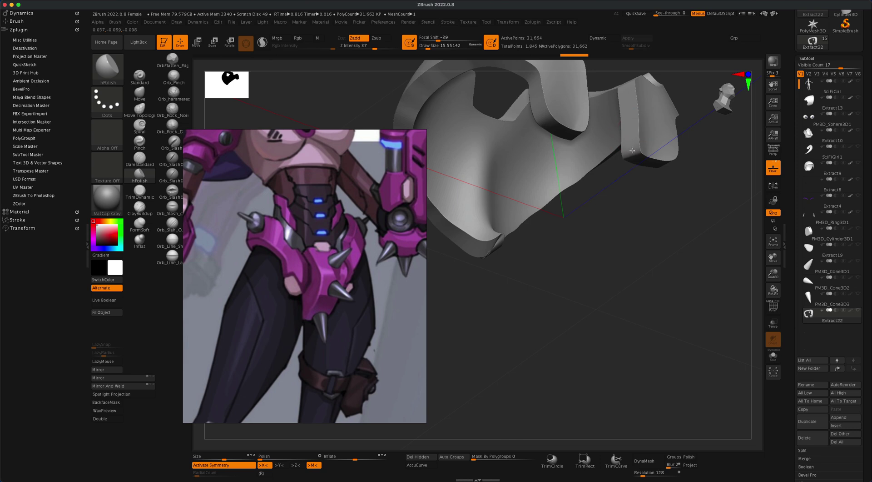
pyautogui.moveTo(657, 194)
pyautogui.mouseDown()
pyautogui.moveTo(643, 158)
pyautogui.moveTo(687, 189)
pyautogui.moveTo(676, 238)
pyautogui.moveTo(694, 227)
pyautogui.moveTo(689, 221)
pyautogui.moveTo(687, 288)
pyautogui.moveTo(667, 306)
pyautogui.moveTo(675, 315)
pyautogui.moveTo(664, 328)
pyautogui.mouseUp()
pyautogui.moveTo(551, 291); pyautogui.dragTo(537, 265)
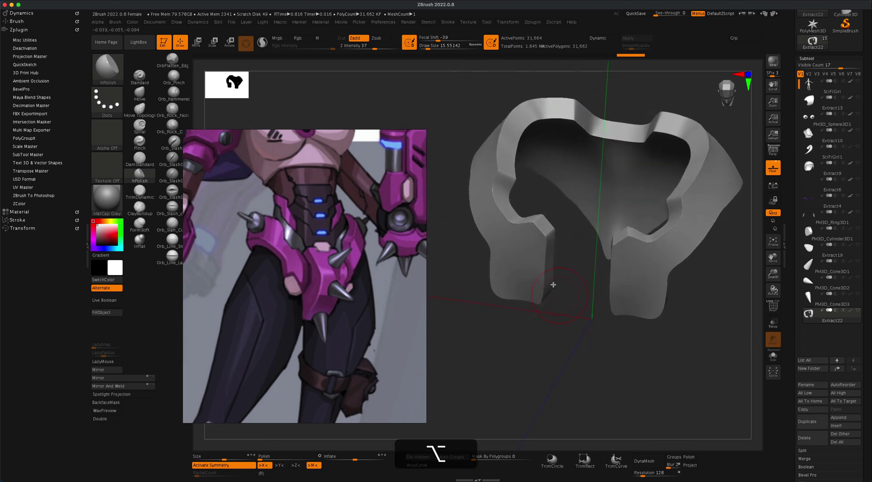
pyautogui.press('s')
pyautogui.moveTo(454, 241); pyautogui.dragTo(452, 241)
pyautogui.keyDown('alt'); pyautogui.moveTo(503, 201); pyautogui.dragTo(501, 188); pyautogui.keyUp('alt')
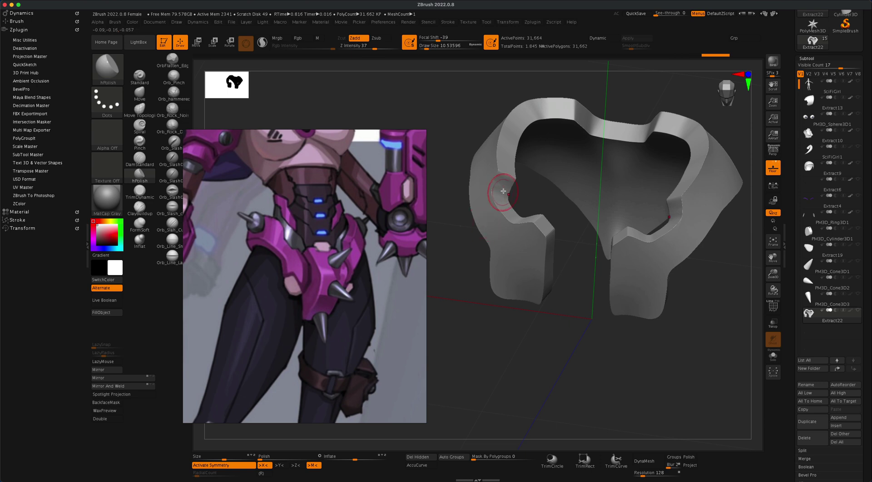
pyautogui.moveTo(573, 302)
pyautogui.mouseDown()
pyautogui.moveTo(580, 306)
pyautogui.moveTo(566, 311)
pyautogui.moveTo(580, 286)
pyautogui.mouseUp()
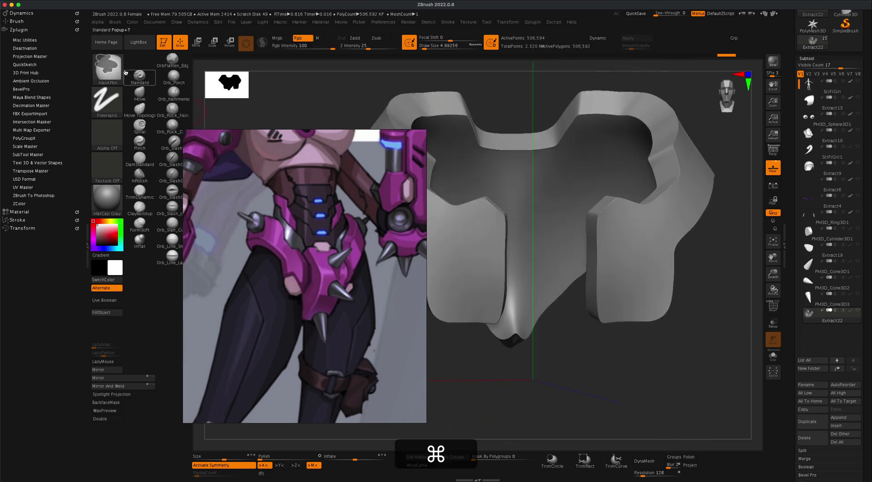
# Try a knife cut on the belt's front flap and delete the belt's lower subdivision levels
pyautogui.press('shift+super')
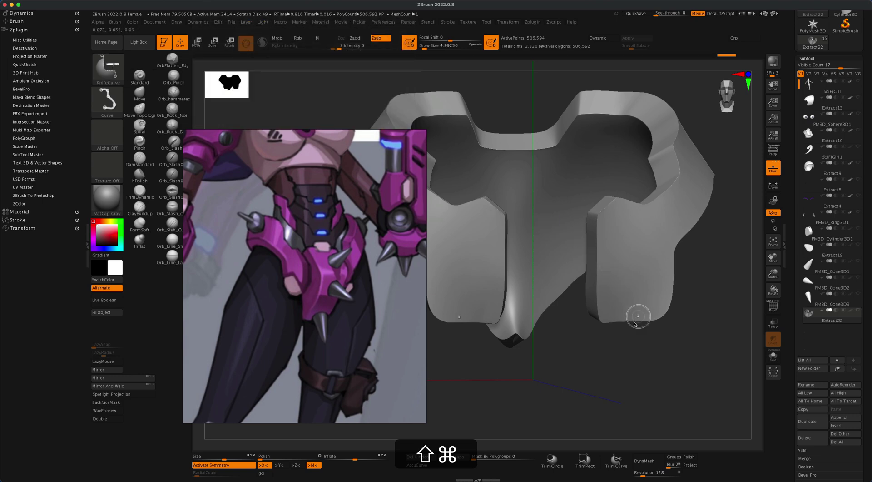
pyautogui.moveTo(676, 346); pyautogui.dragTo(673, 352)
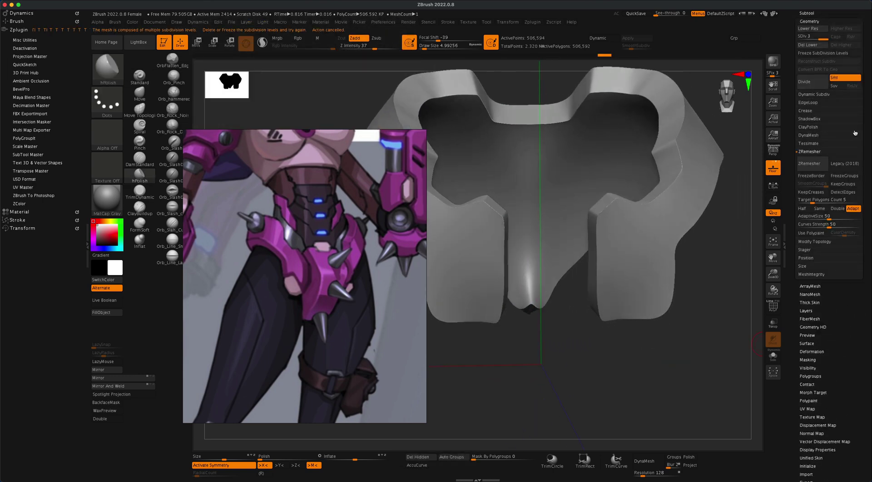
pyautogui.click(823, 45)
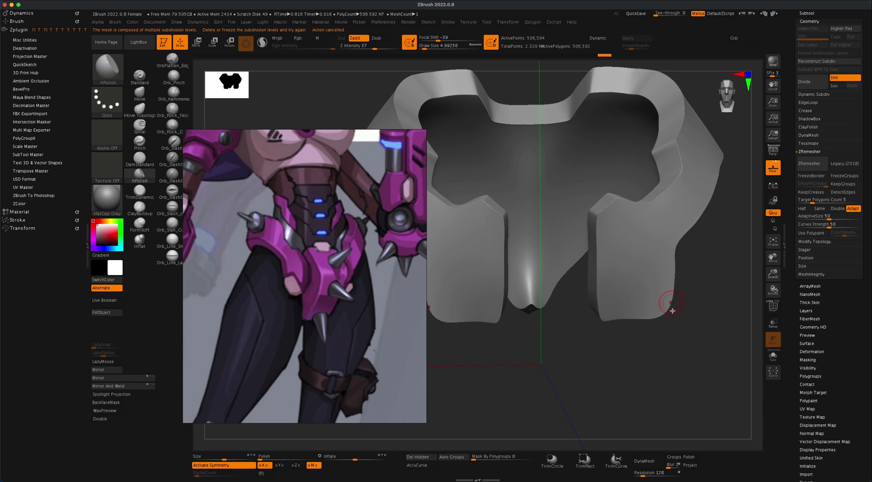
# Cut a trapezoidal notch into the lower edge of both front belt flaps with symmetrical KnifeCurve cuts
pyautogui.press('shift+super')
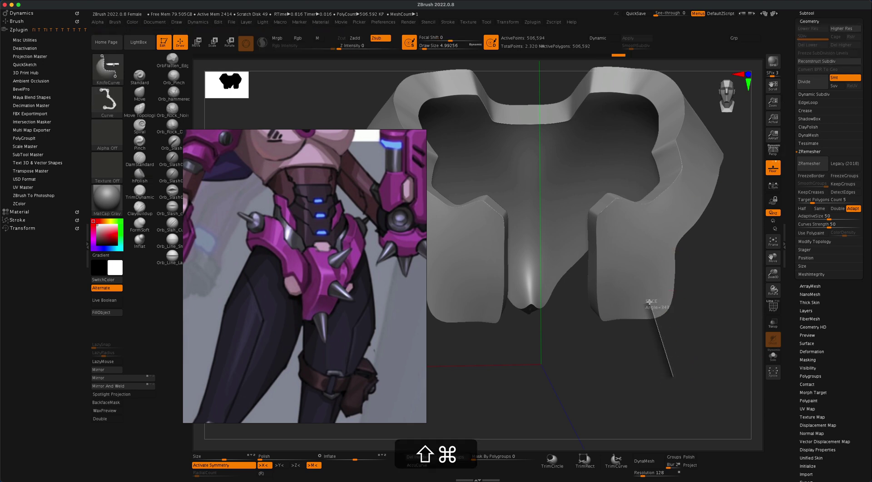
pyautogui.keyDown('alt'); pyautogui.moveTo(650, 301); pyautogui.dragTo(621, 302); pyautogui.keyUp('alt')
pyautogui.moveTo(605, 363); pyautogui.dragTo(608, 364)
pyautogui.moveTo(716, 312)
pyautogui.mouseDown()
pyautogui.moveTo(709, 292)
pyautogui.moveTo(714, 309)
pyautogui.moveTo(704, 314)
pyautogui.moveTo(722, 333)
pyautogui.mouseUp()
pyautogui.moveTo(662, 351); pyautogui.dragTo(709, 360)
pyautogui.moveTo(743, 278); pyautogui.dragTo(729, 273)
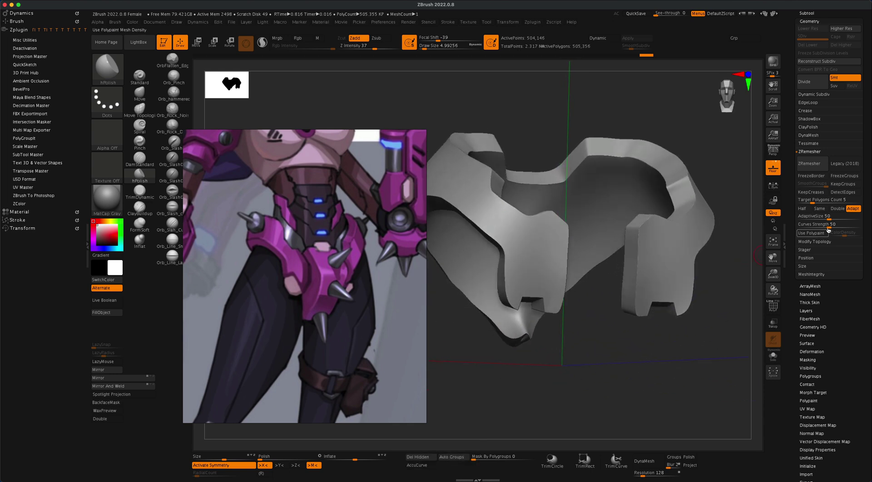
# Append a Cube3D as a new subtool and make it the active one
pyautogui.moveTo(868, 214); pyautogui.dragTo(863, 168)
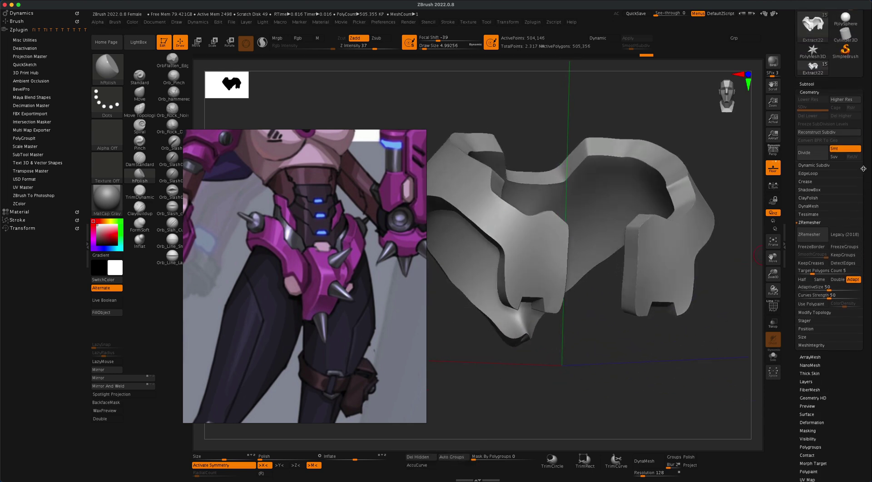
pyautogui.click(812, 83)
pyautogui.click(840, 371)
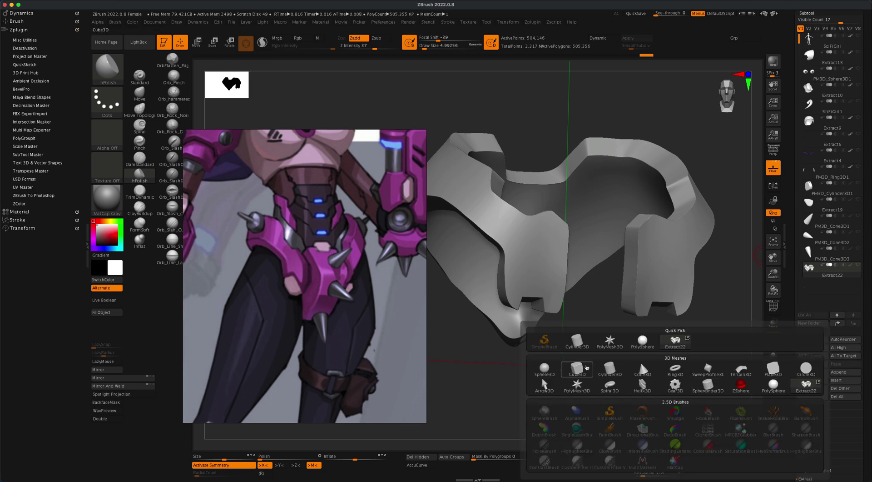
pyautogui.click(586, 369)
pyautogui.click(814, 285)
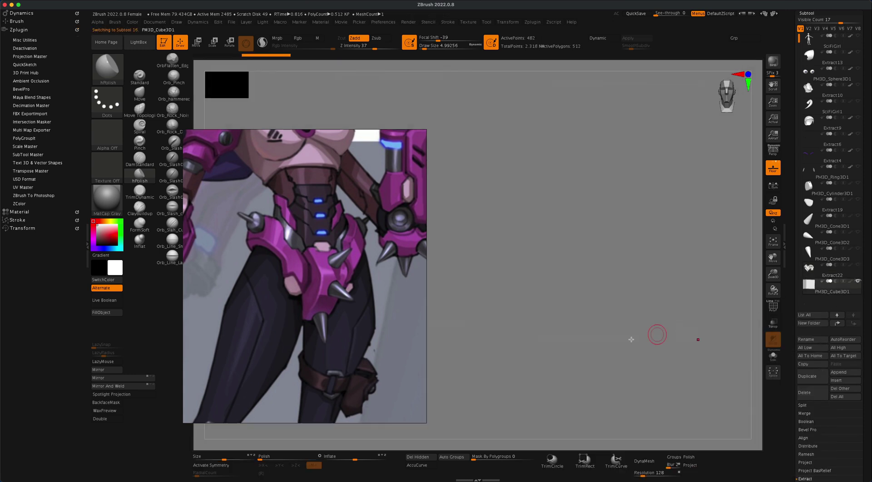
# Show the hip belt together with the cube and shrink the cube to roughly the size of a flap notch
pyautogui.moveTo(220, 458); pyautogui.dragTo(198, 460)
pyautogui.click(857, 264)
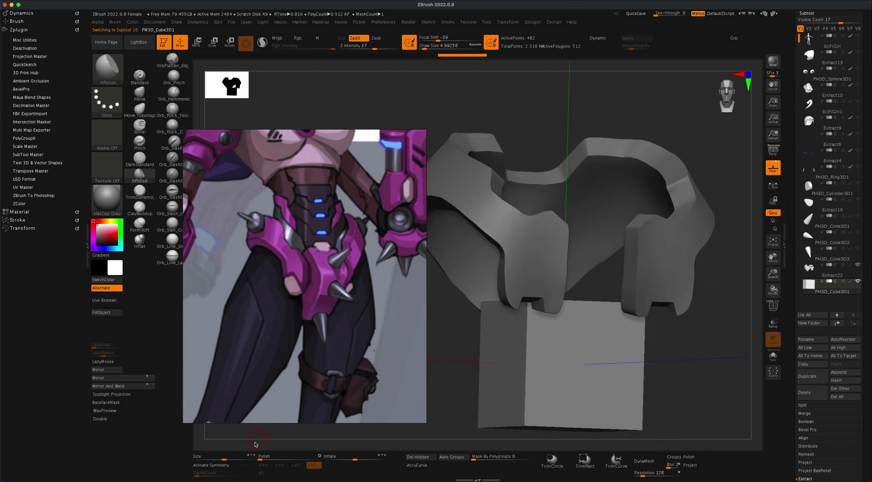
pyautogui.moveTo(223, 458); pyautogui.dragTo(183, 458)
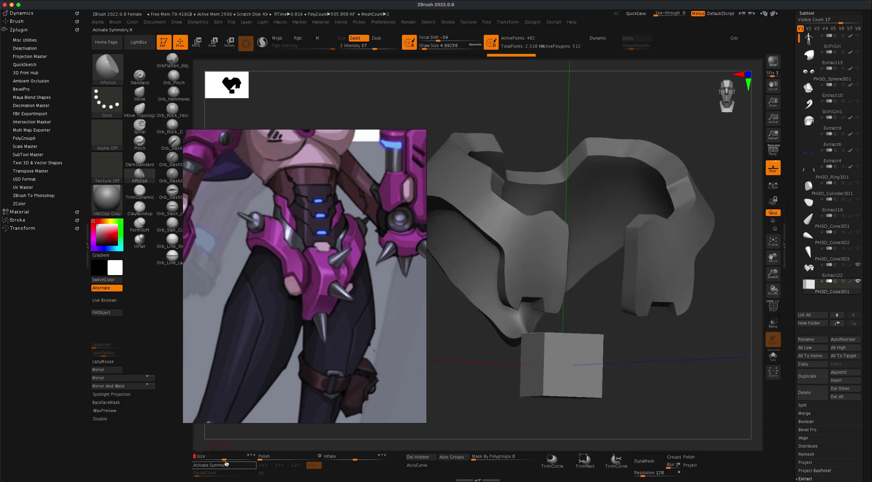
pyautogui.moveTo(203, 460); pyautogui.dragTo(184, 460)
# Move the small cube up into the notch at the lower edge of one front belt flap
pyautogui.click(199, 43)
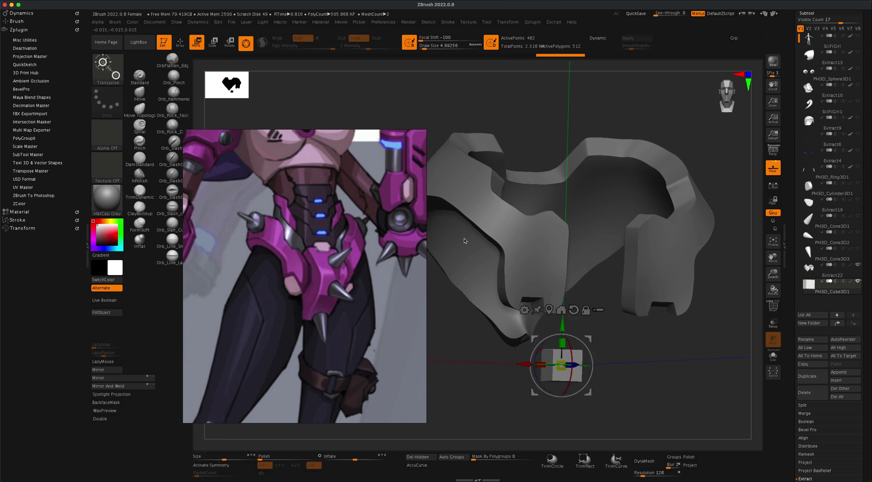
pyautogui.keyDown('shift'); pyautogui.moveTo(619, 344); pyautogui.dragTo(518, 287); pyautogui.keyUp('shift')
pyautogui.moveTo(619, 342); pyautogui.dragTo(555, 325)
pyautogui.moveTo(495, 317); pyautogui.dragTo(595, 338)
pyautogui.moveTo(659, 337); pyautogui.dragTo(593, 335)
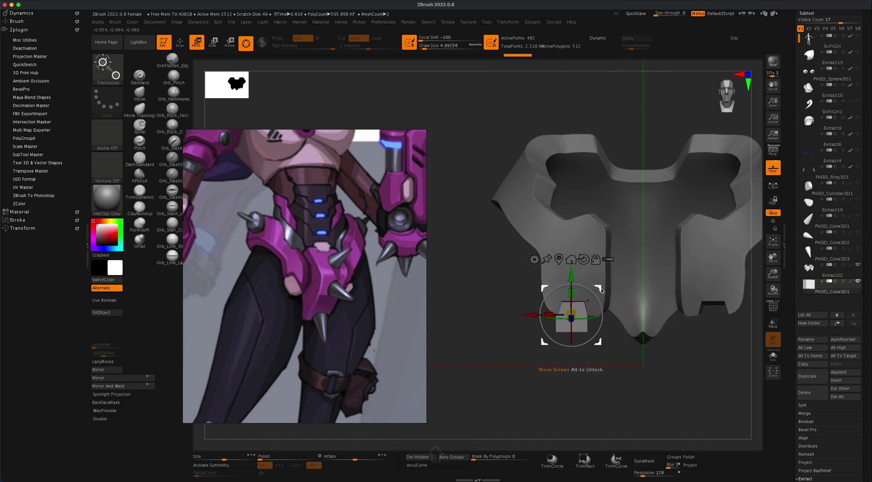
pyautogui.moveTo(601, 289); pyautogui.dragTo(601, 283)
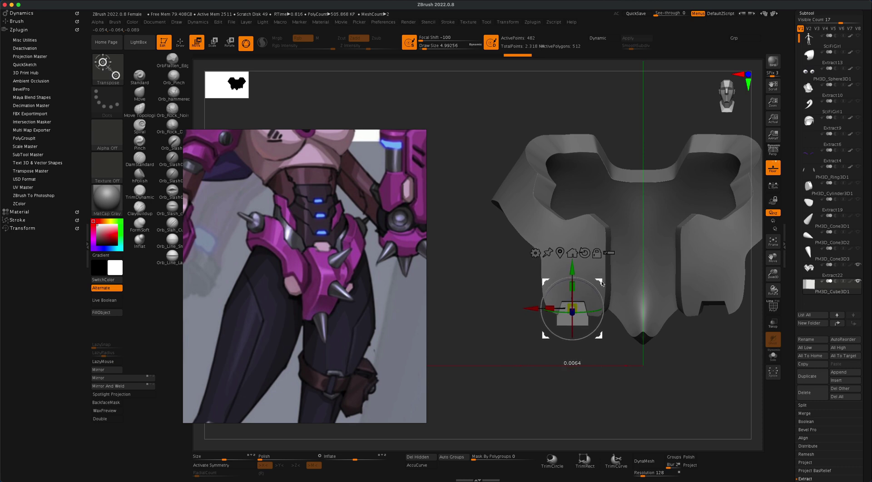
pyautogui.keyDown('alt'); pyautogui.moveTo(584, 373); pyautogui.dragTo(512, 376); pyautogui.keyUp('alt')
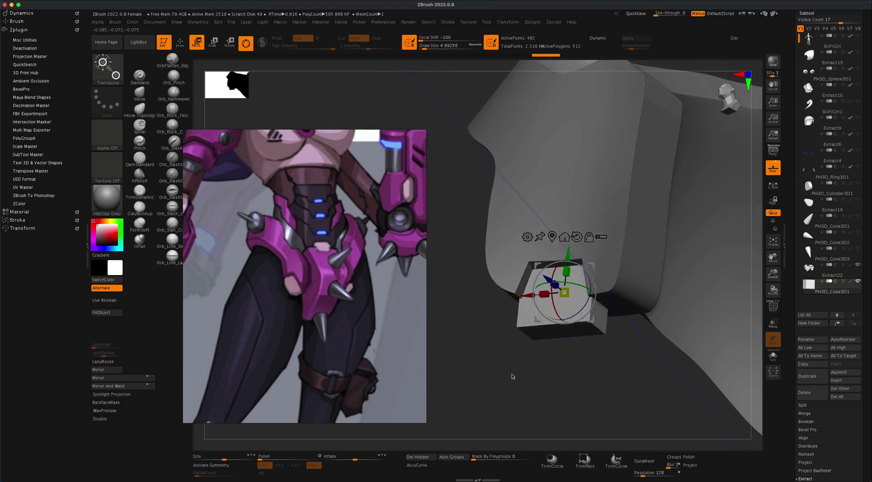
# Choose the TrimDynamic brush and DynaMesh the cube at a resolution of 904
pyautogui.click(140, 193)
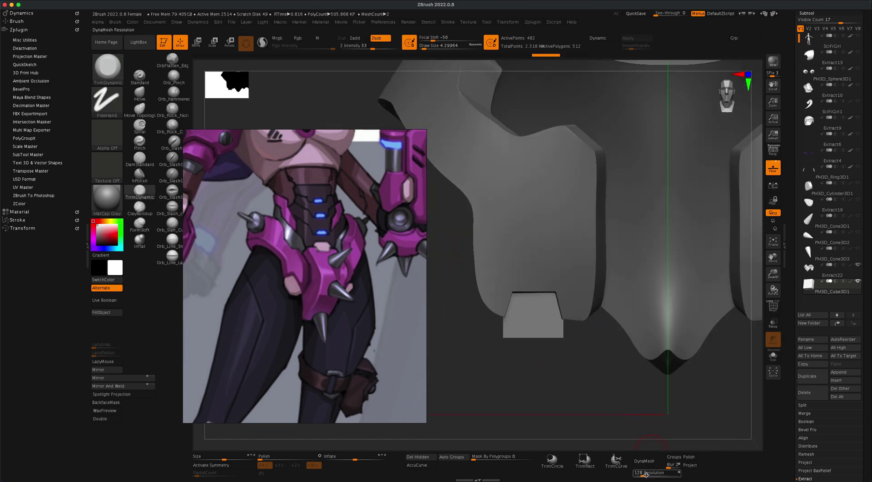
pyautogui.click(644, 461)
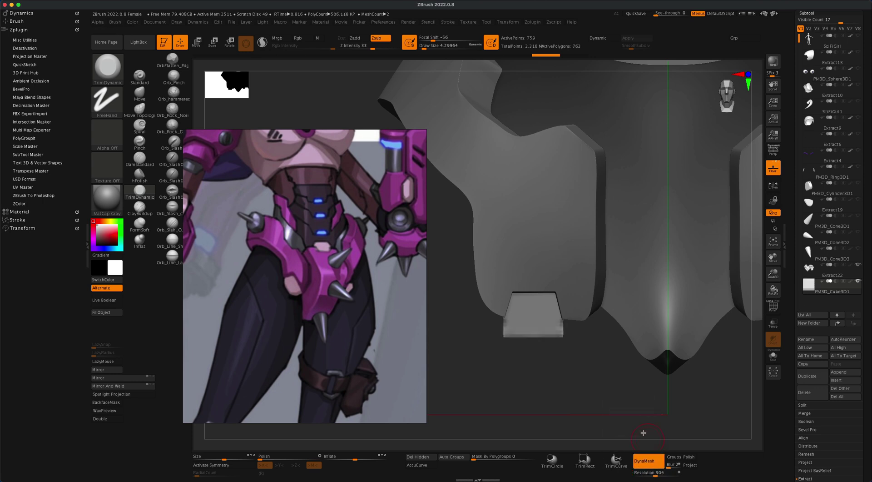
pyautogui.moveTo(602, 369)
pyautogui.mouseDown()
pyautogui.moveTo(594, 357)
pyautogui.moveTo(603, 365)
pyautogui.mouseUp()
# Chamfer the cube insert's two lower corners with KnifeCurve and trim its profile with cuts from the side
pyautogui.press('shift+super')
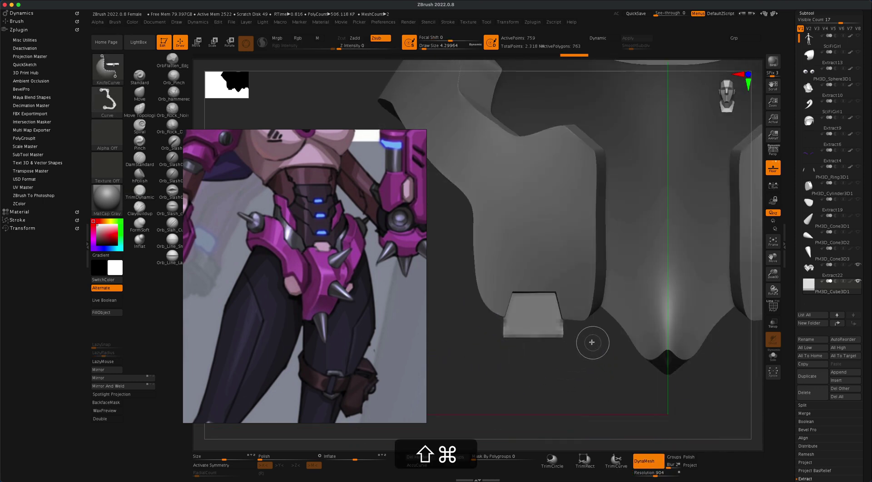
pyautogui.keyDown('shift'); pyautogui.keyDown('super'); pyautogui.moveTo(528, 399); pyautogui.dragTo(520, 364); pyautogui.keyUp('super'); pyautogui.keyUp('shift')
pyautogui.keyDown('shift'); pyautogui.keyDown('super'); pyautogui.moveTo(482, 317); pyautogui.dragTo(484, 300); pyautogui.keyUp('super'); pyautogui.keyUp('shift')
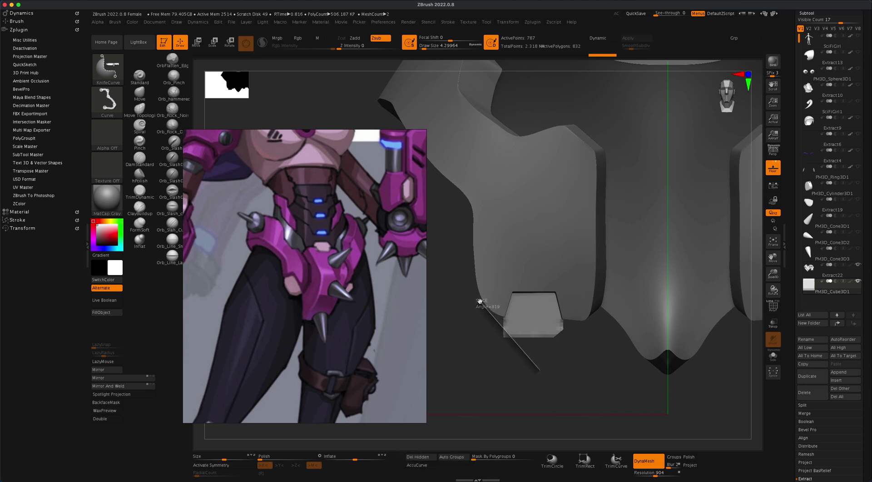
pyautogui.keyDown('shift'); pyautogui.keyDown('super'); pyautogui.moveTo(478, 297); pyautogui.dragTo(478, 297); pyautogui.keyUp('super'); pyautogui.keyUp('shift')
pyautogui.moveTo(573, 362); pyautogui.dragTo(645, 368)
pyautogui.moveTo(574, 382)
pyautogui.keyDown('shift'); pyautogui.keyDown('super'); pyautogui.mouseDown()
pyautogui.moveTo(510, 293)
pyautogui.moveTo(531, 267)
pyautogui.moveTo(521, 267)
pyautogui.mouseUp(); pyautogui.keyUp('super'); pyautogui.keyUp('shift')
pyautogui.moveTo(655, 294)
pyautogui.keyDown('shift'); pyautogui.keyDown('super'); pyautogui.mouseDown()
pyautogui.moveTo(567, 383)
pyautogui.moveTo(524, 378)
pyautogui.moveTo(532, 385)
pyautogui.moveTo(619, 350)
pyautogui.moveTo(595, 371)
pyautogui.moveTo(627, 366)
pyautogui.moveTo(609, 366)
pyautogui.moveTo(626, 358)
pyautogui.moveTo(623, 348)
pyautogui.mouseUp(); pyautogui.keyUp('super'); pyautogui.keyUp('shift')
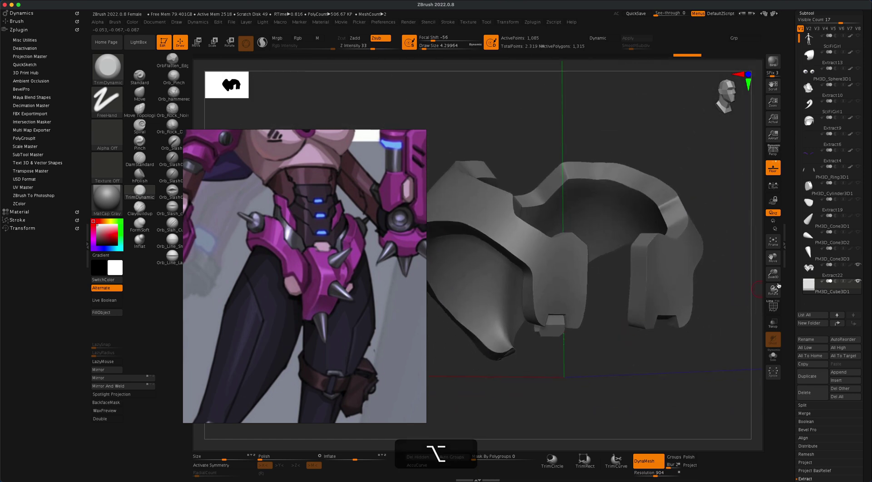
# Show all the subtools again and make the hip belt the active one
pyautogui.keyDown('shift'); pyautogui.click(858, 249); pyautogui.keyUp('shift')
pyautogui.moveTo(737, 303); pyautogui.dragTo(730, 275)
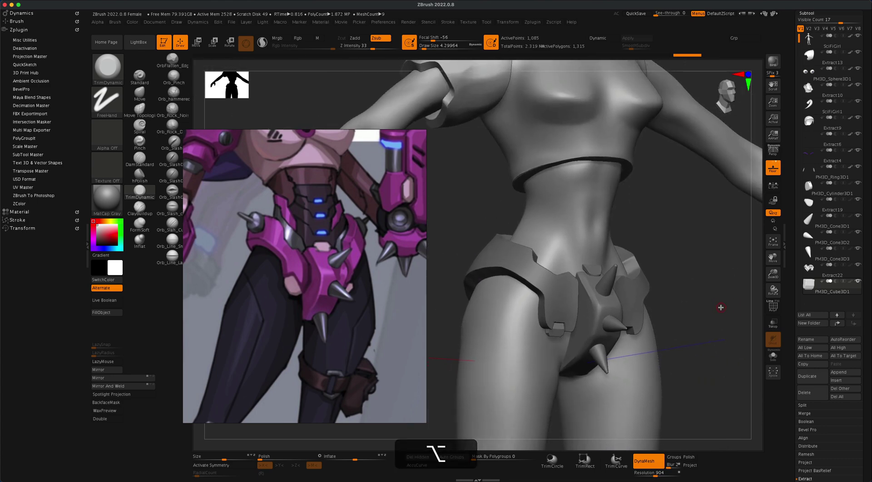
pyautogui.keyDown('alt'); pyautogui.moveTo(720, 304); pyautogui.dragTo(712, 277); pyautogui.keyUp('alt')
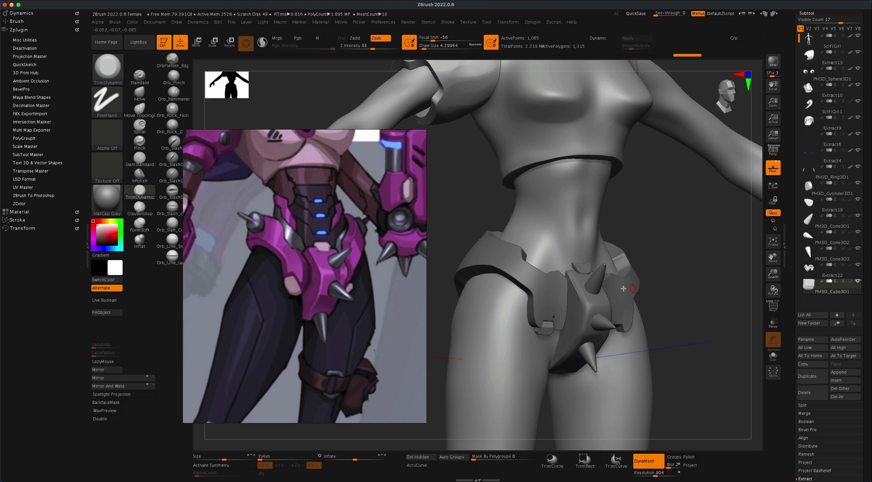
pyautogui.keyDown('alt'); pyautogui.click(544, 296); pyautogui.keyUp('alt')
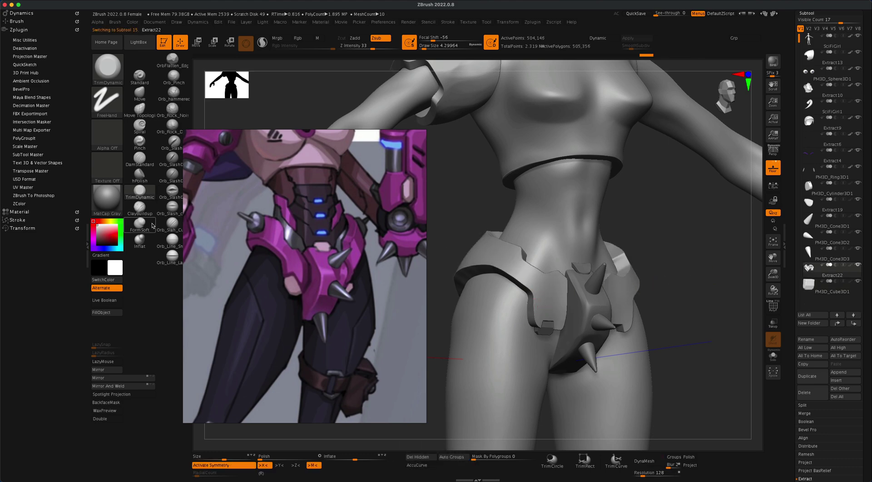
# Try flattening the belt's outer surface near the front of the hip with hPolish at a draw size of about 41.4, undoing the last strokes
pyautogui.click(141, 175)
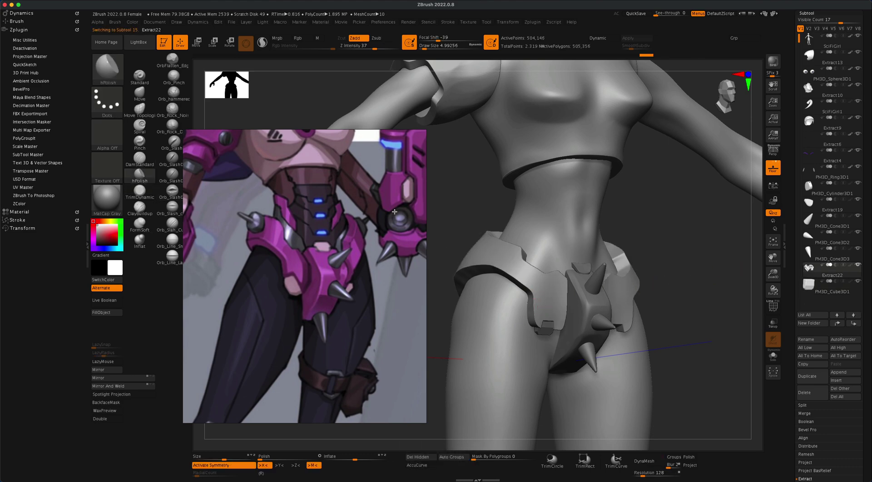
pyautogui.press('s')
pyautogui.moveTo(549, 285)
pyautogui.mouseDown()
pyautogui.moveTo(559, 286)
pyautogui.moveTo(534, 278)
pyautogui.mouseUp()
pyautogui.press('s')
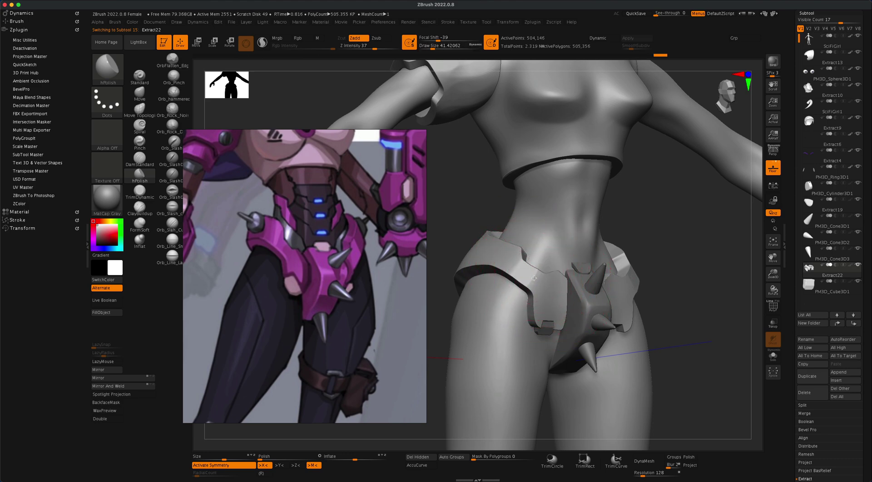
pyautogui.press('alt')
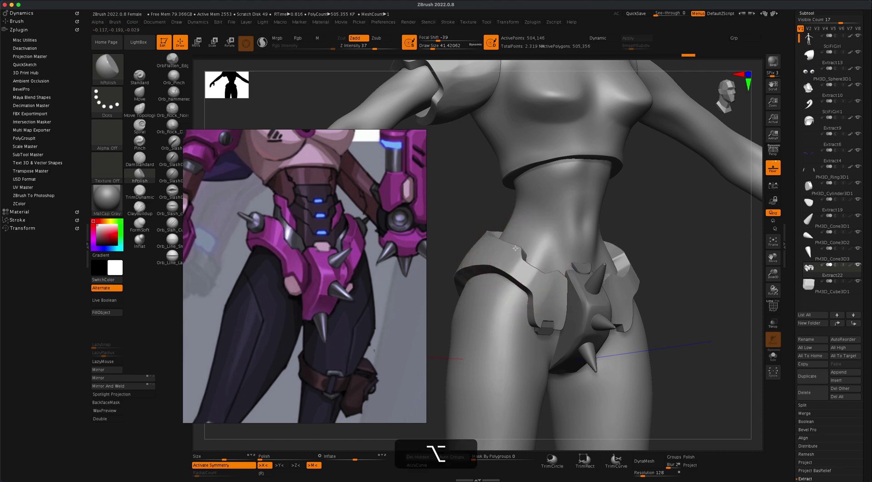
pyautogui.press('alt+super+z')
pyautogui.press('super+z')
pyautogui.press('super+z')
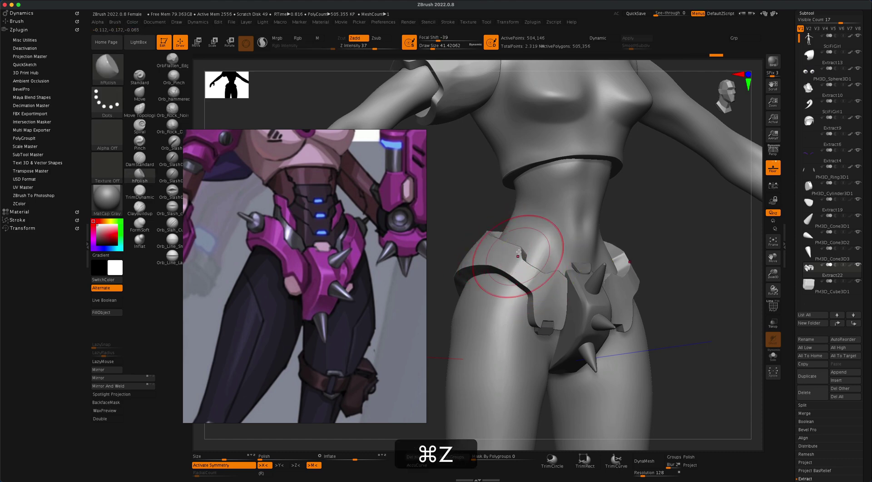
# Flatten the hip belt's outer surface around the side and back of the hip with hPolish strokes
pyautogui.moveTo(675, 264); pyautogui.dragTo(485, 245)
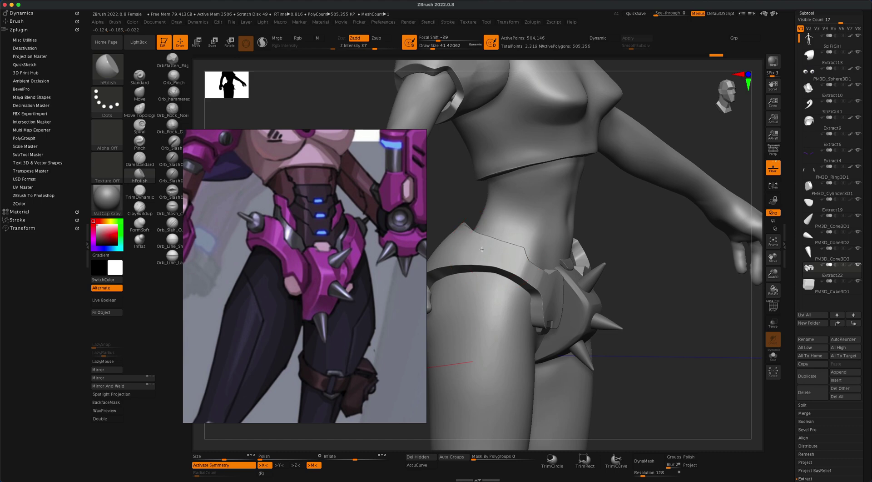
pyautogui.moveTo(649, 267)
pyautogui.keyDown('alt'); pyautogui.mouseDown()
pyautogui.moveTo(677, 274)
pyautogui.moveTo(550, 255)
pyautogui.moveTo(564, 278)
pyautogui.mouseUp(); pyautogui.keyUp('alt')
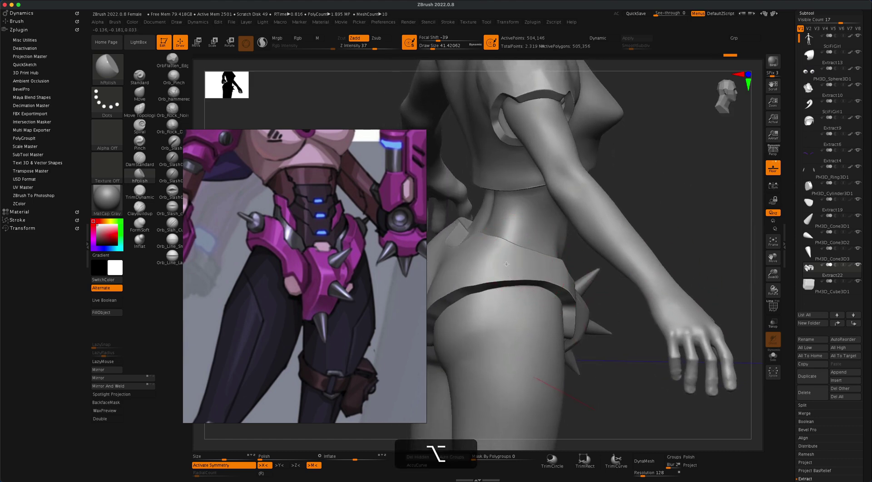
pyautogui.keyDown('alt'); pyautogui.moveTo(606, 308); pyautogui.dragTo(625, 295); pyautogui.keyUp('alt')
pyautogui.moveTo(626, 349); pyautogui.dragTo(686, 339)
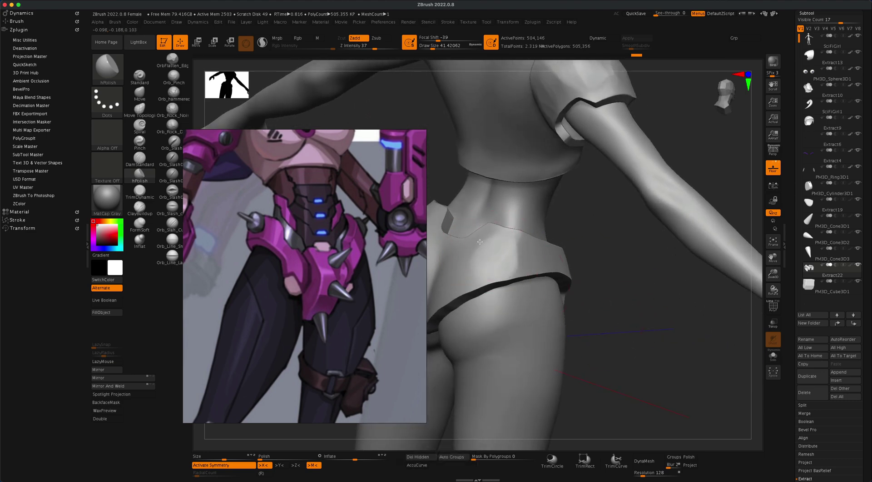
pyautogui.moveTo(471, 254); pyautogui.dragTo(487, 247)
pyautogui.keyDown('alt'); pyautogui.moveTo(633, 278); pyautogui.dragTo(657, 279); pyautogui.keyUp('alt')
pyautogui.moveTo(495, 257); pyautogui.dragTo(484, 260)
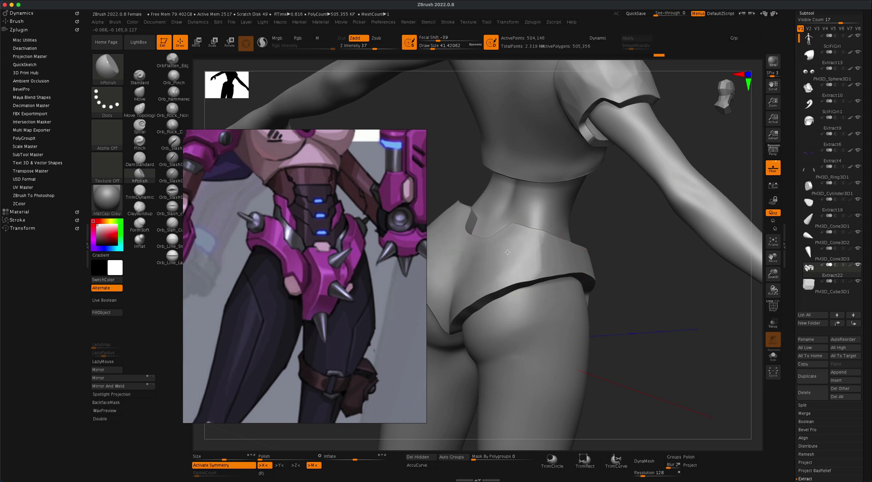
pyautogui.moveTo(625, 264); pyautogui.dragTo(548, 260)
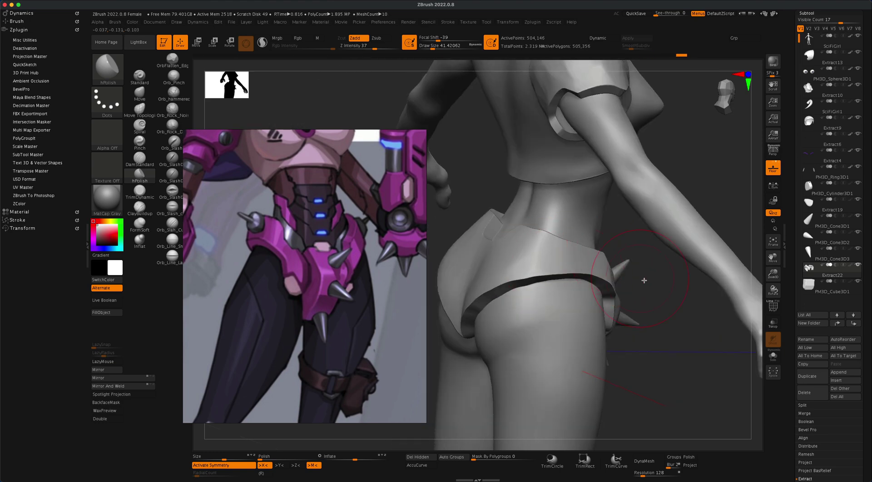
pyautogui.moveTo(647, 283); pyautogui.dragTo(570, 272)
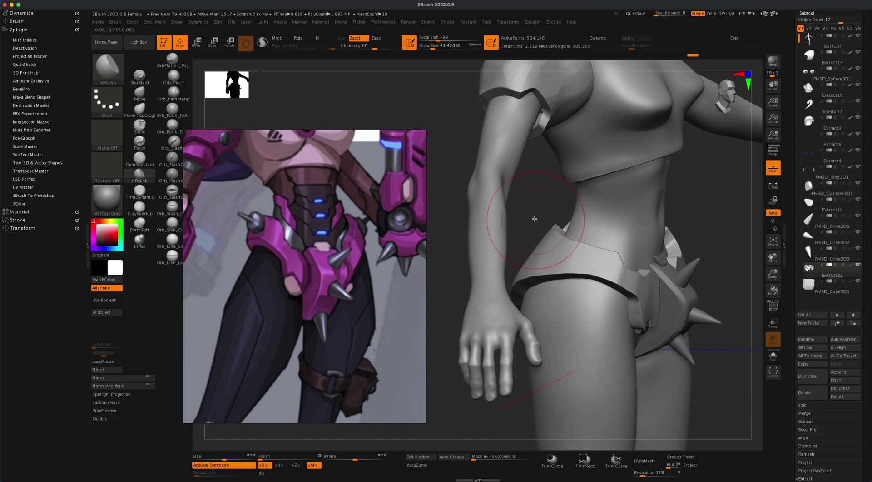
pyautogui.moveTo(534, 216); pyautogui.dragTo(647, 306)
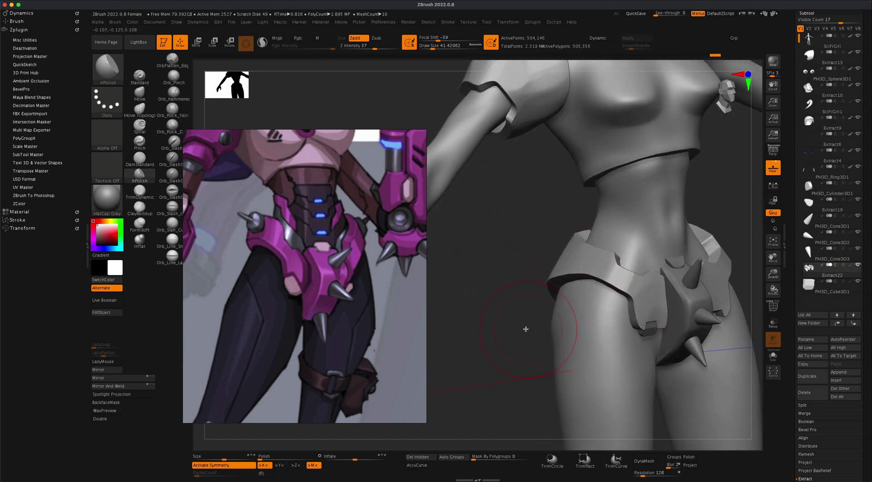
pyautogui.moveTo(521, 328); pyautogui.dragTo(442, 298)
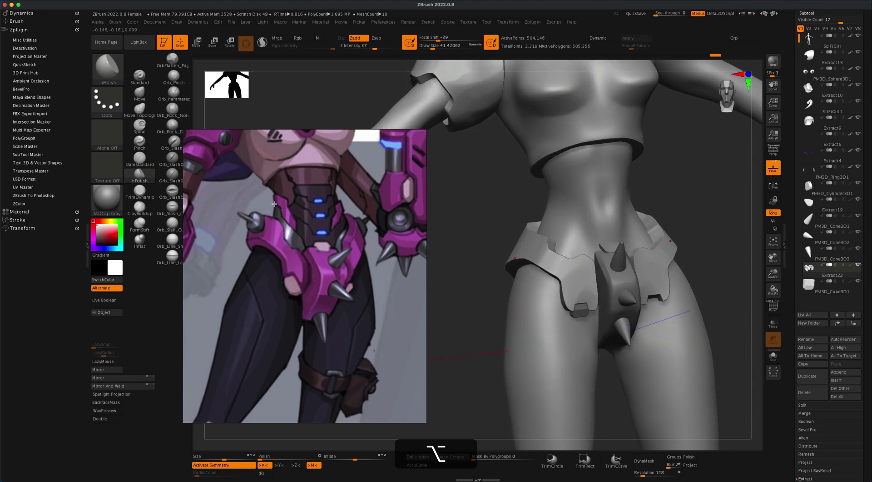
# Adjust the lower edge of the belt's front flap with the Move brush at a draw size of about 14.2, undoing the first larger stroke
pyautogui.click(139, 94)
pyautogui.press('s')
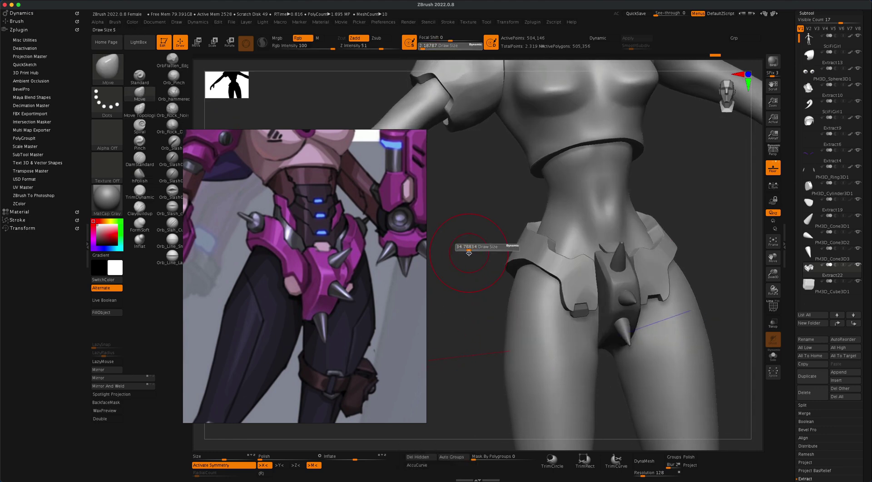
pyautogui.moveTo(562, 293); pyautogui.dragTo(565, 294)
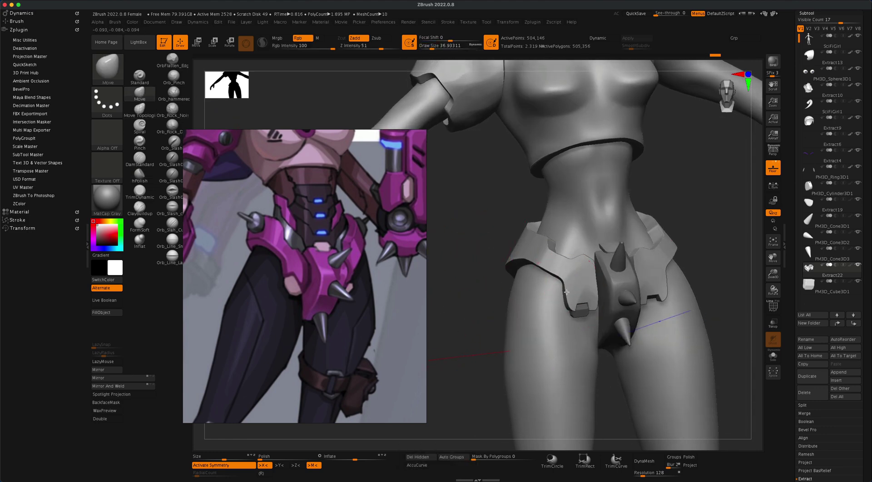
pyautogui.press('super+z')
pyautogui.press('s')
pyautogui.moveTo(475, 300); pyautogui.dragTo(469, 300)
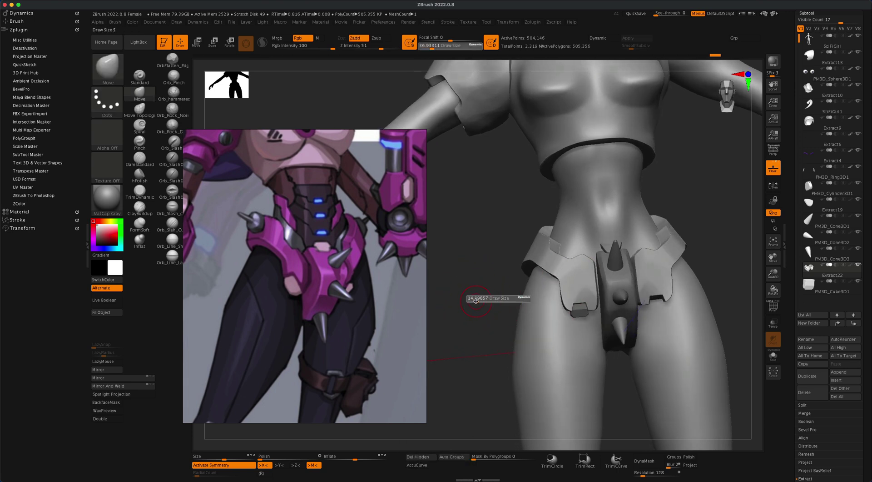
pyautogui.moveTo(557, 292)
pyautogui.mouseDown(button='right')
pyautogui.moveTo(478, 304)
pyautogui.moveTo(511, 308)
pyautogui.moveTo(495, 281)
pyautogui.moveTo(482, 278)
pyautogui.moveTo(494, 276)
pyautogui.moveTo(478, 301)
pyautogui.moveTo(446, 289)
pyautogui.moveTo(471, 306)
pyautogui.moveTo(637, 227)
pyautogui.mouseUp(button='right')
pyautogui.press('alt')
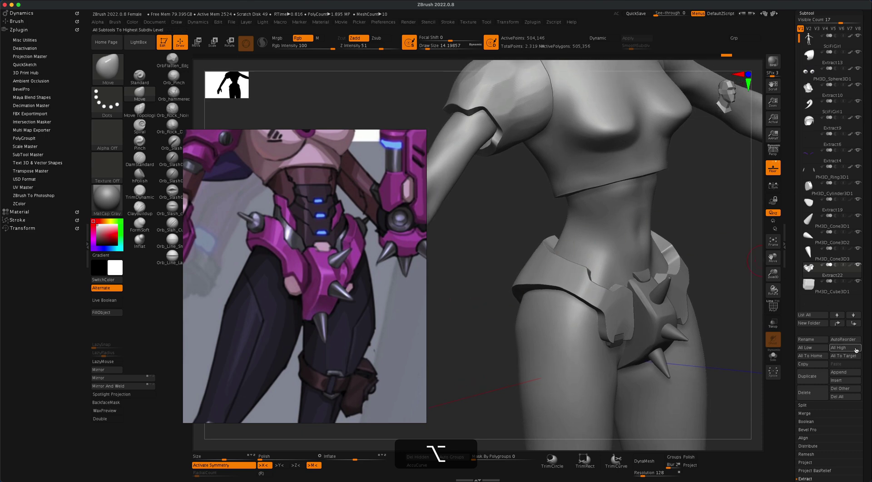
# Append a Cylinder3D subtool, make it active and shrink it with the Size deformation
pyautogui.click(839, 371)
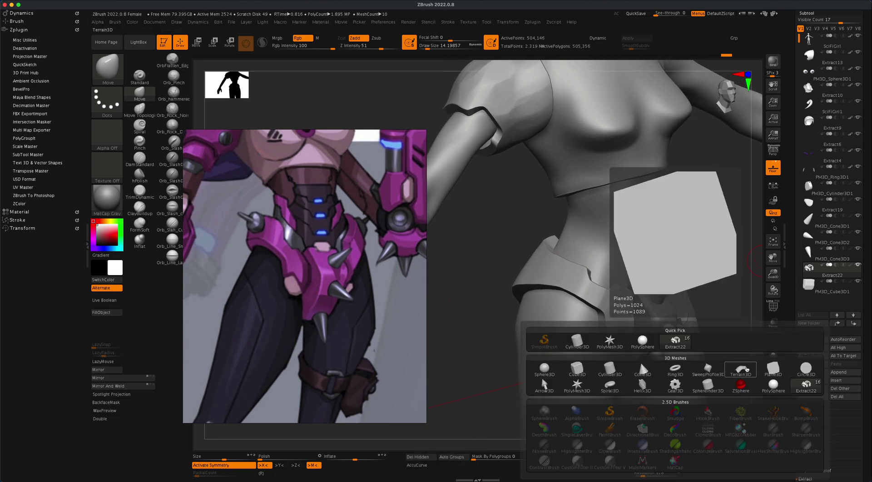
pyautogui.click(611, 372)
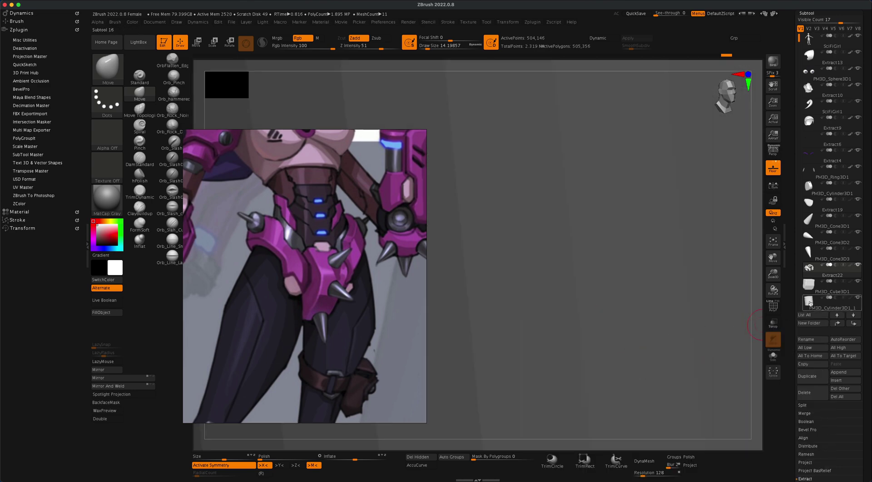
pyautogui.click(811, 303)
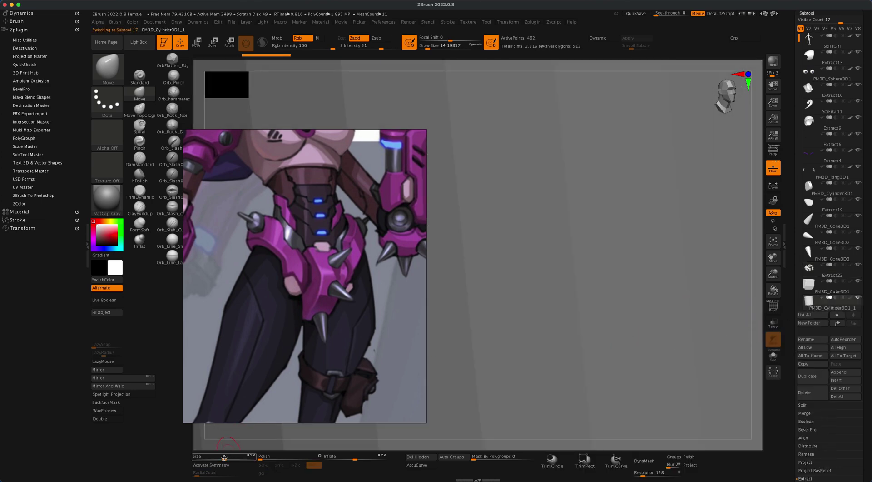
pyautogui.moveTo(223, 458); pyautogui.dragTo(187, 463)
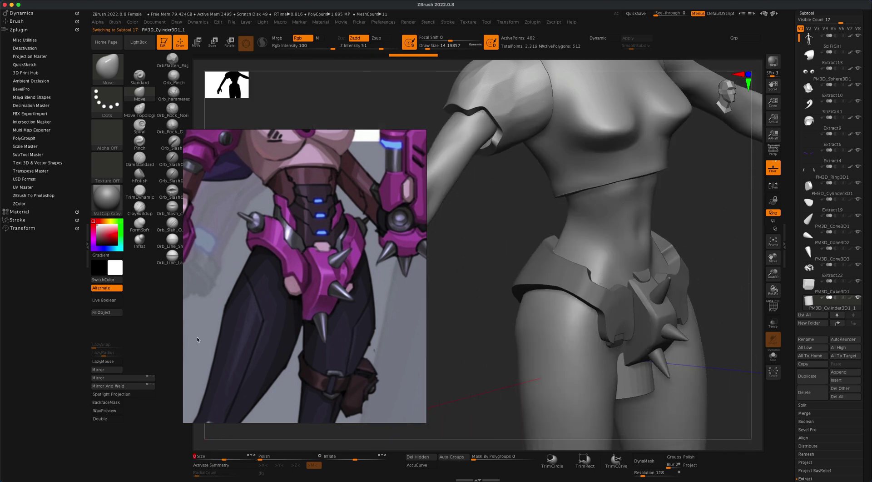
# Move, tilt and scale the cylinder into a short round spike base seated on the belt's outer side at one hip
pyautogui.click(196, 42)
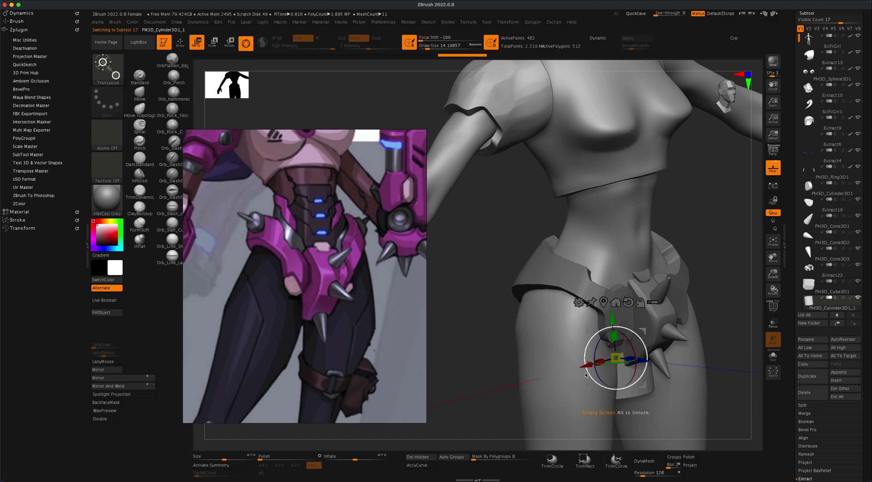
pyautogui.keyDown('shift'); pyautogui.moveTo(505, 357); pyautogui.dragTo(487, 357); pyautogui.keyUp('shift')
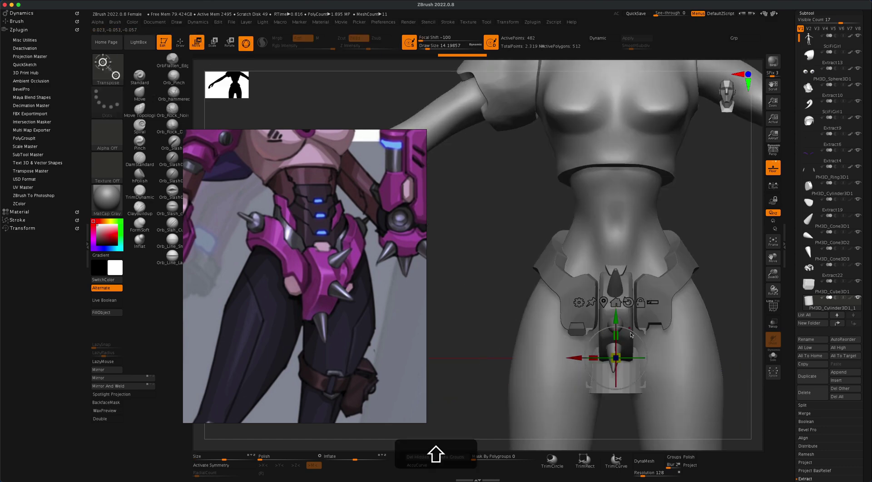
pyautogui.moveTo(643, 332); pyautogui.dragTo(472, 310)
pyautogui.press('super+z')
pyautogui.moveTo(513, 291); pyautogui.dragTo(467, 290)
pyautogui.keyDown('shift'); pyautogui.moveTo(450, 277); pyautogui.dragTo(519, 285); pyautogui.keyUp('shift')
pyautogui.moveTo(645, 221); pyautogui.dragTo(561, 227)
pyautogui.moveTo(562, 230); pyautogui.dragTo(568, 241)
pyautogui.keyDown('alt'); pyautogui.moveTo(481, 293); pyautogui.dragTo(513, 311); pyautogui.keyUp('alt')
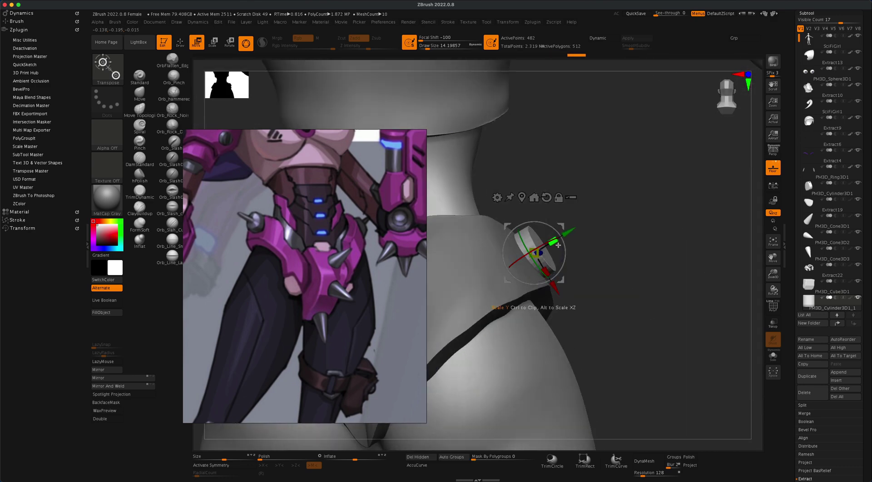
pyautogui.moveTo(586, 249); pyautogui.dragTo(511, 236)
pyautogui.moveTo(463, 282); pyautogui.dragTo(449, 304)
# Mirror and weld the cylinder base onto the opposite hip and return to Draw mode
pyautogui.click(135, 385)
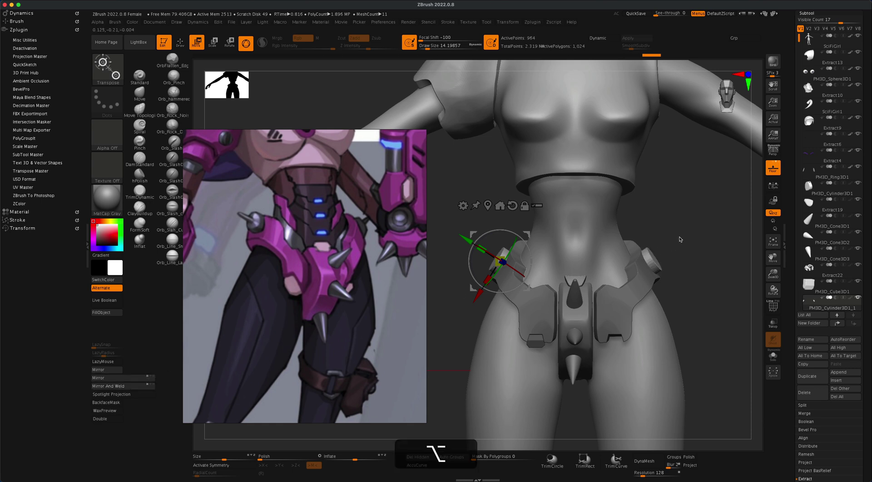
pyautogui.keyDown('alt'); pyautogui.moveTo(681, 238); pyautogui.dragTo(682, 246); pyautogui.keyUp('alt')
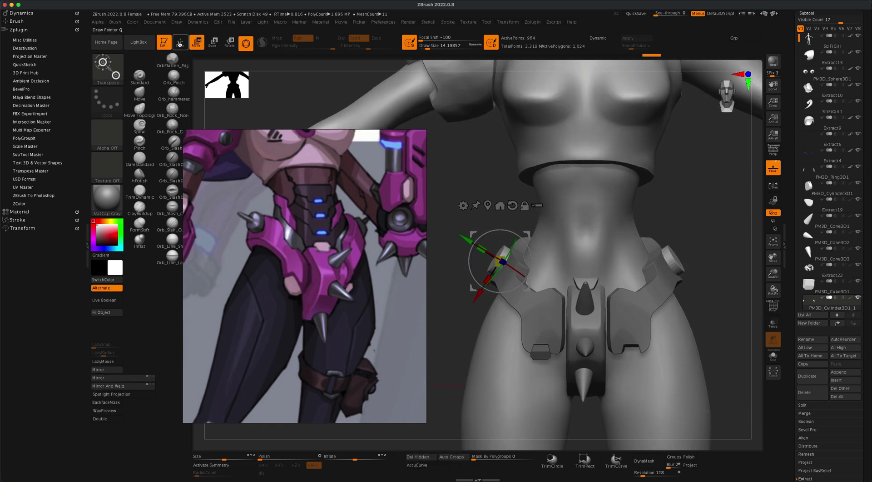
pyautogui.click(180, 44)
# Duplicate the lowest crotch spike and move the copy sideways in front of the thigh
pyautogui.click(809, 251)
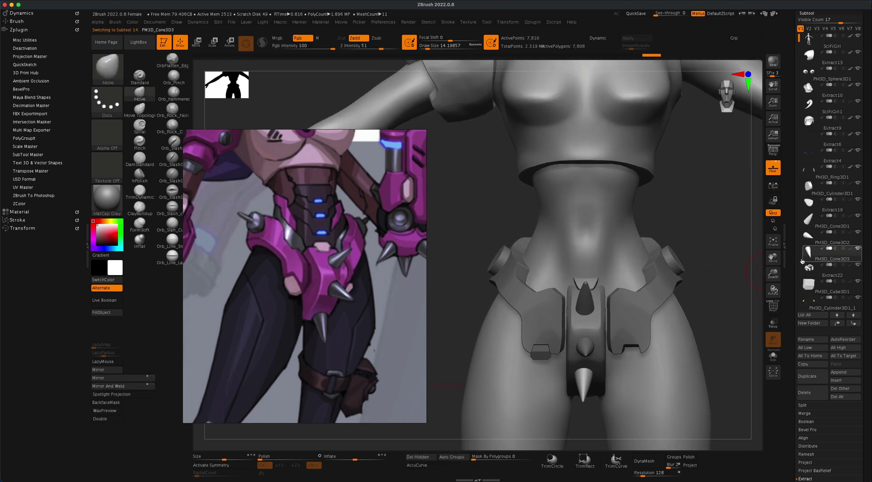
pyautogui.click(806, 373)
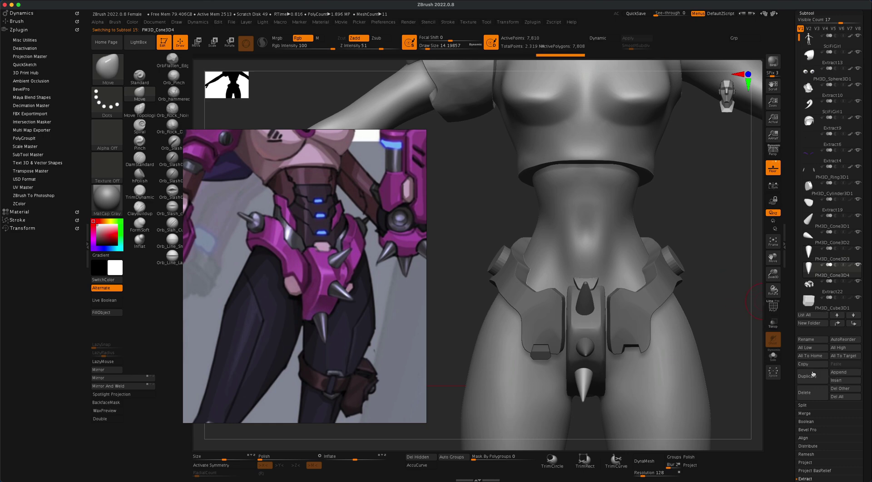
pyautogui.click(196, 42)
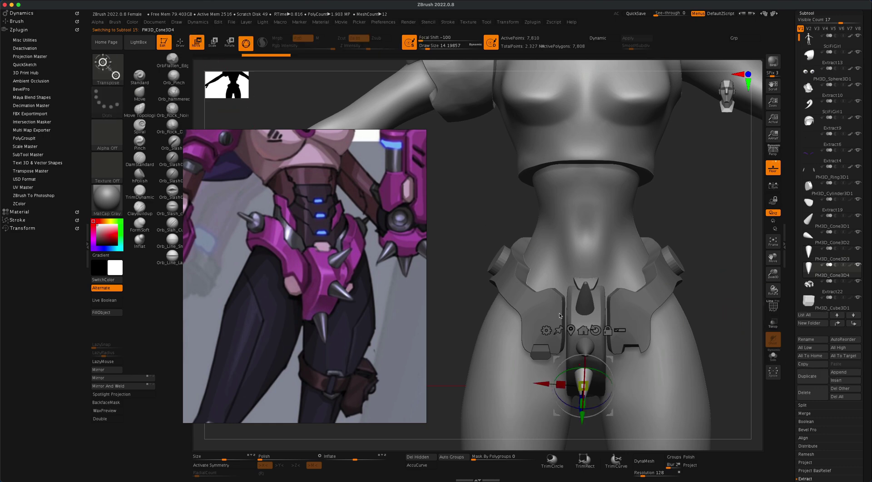
pyautogui.moveTo(545, 384); pyautogui.dragTo(443, 383)
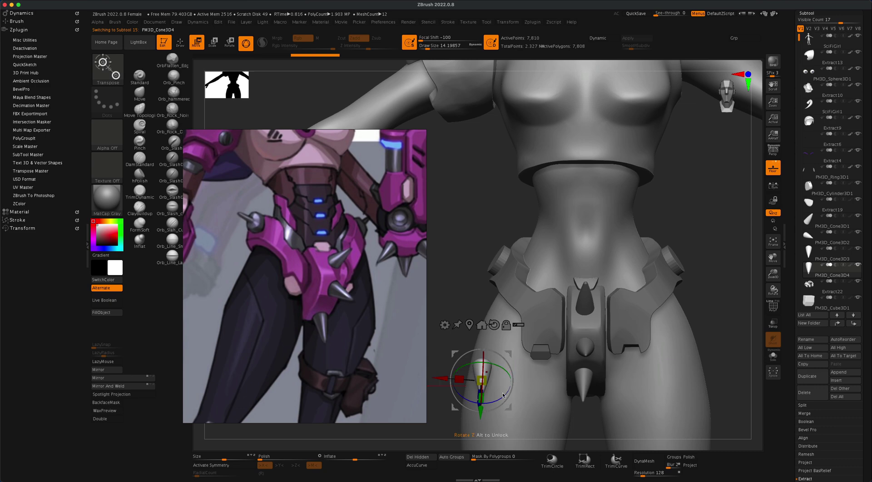
# Rotate the duplicated spike to point outward and seat it in the cylinder base on the hip belt
pyautogui.moveTo(502, 394); pyautogui.dragTo(644, 286)
pyautogui.moveTo(569, 256); pyautogui.dragTo(495, 231)
pyautogui.moveTo(628, 254); pyautogui.dragTo(584, 244)
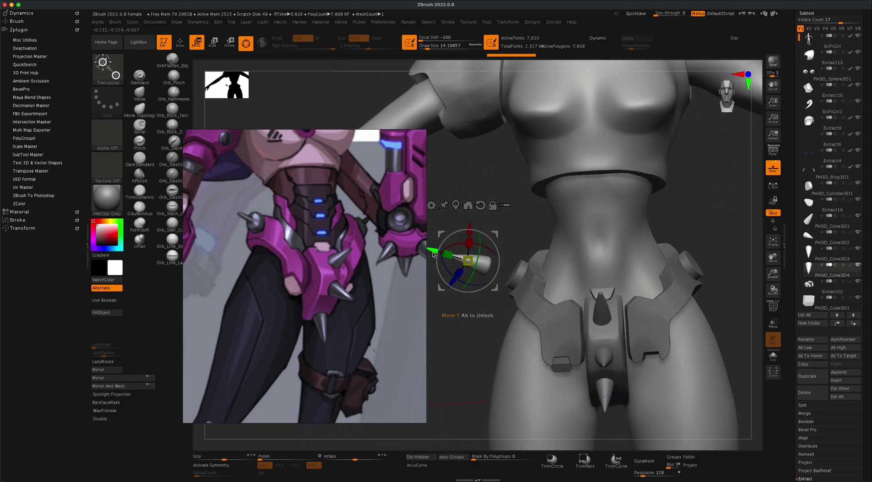
pyautogui.moveTo(432, 255); pyautogui.dragTo(473, 270)
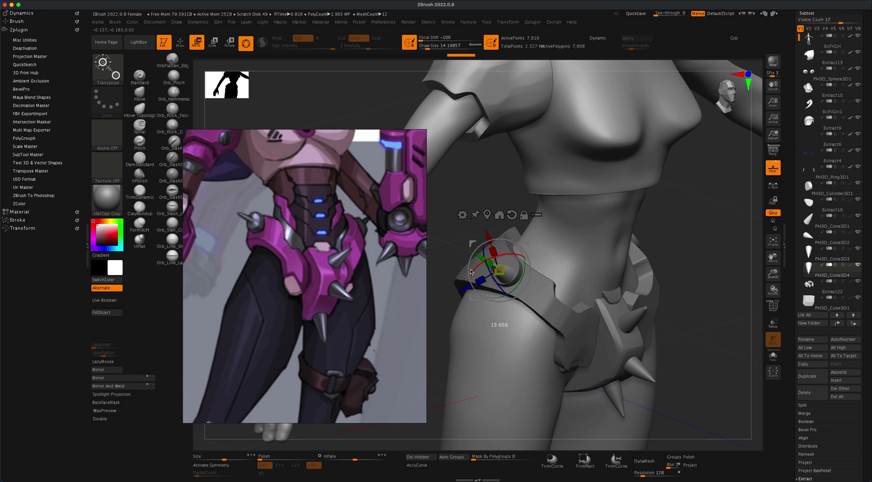
pyautogui.moveTo(598, 250); pyautogui.dragTo(576, 238)
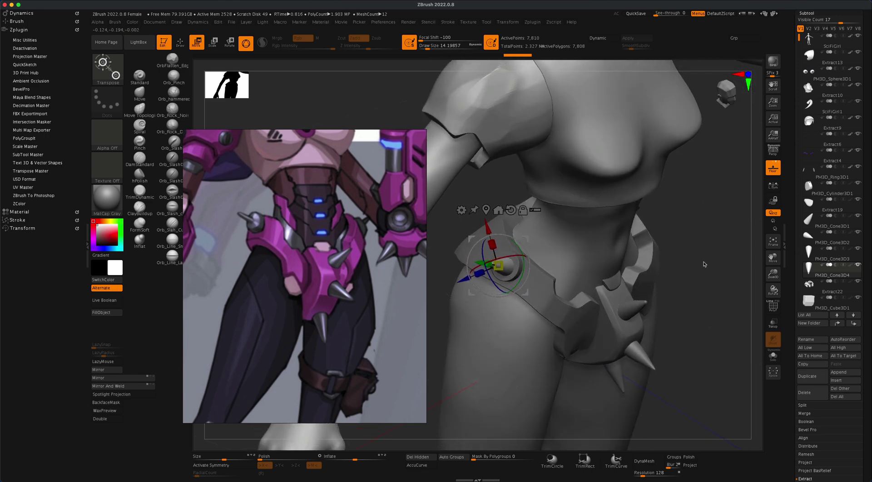
pyautogui.moveTo(707, 265); pyautogui.dragTo(523, 239)
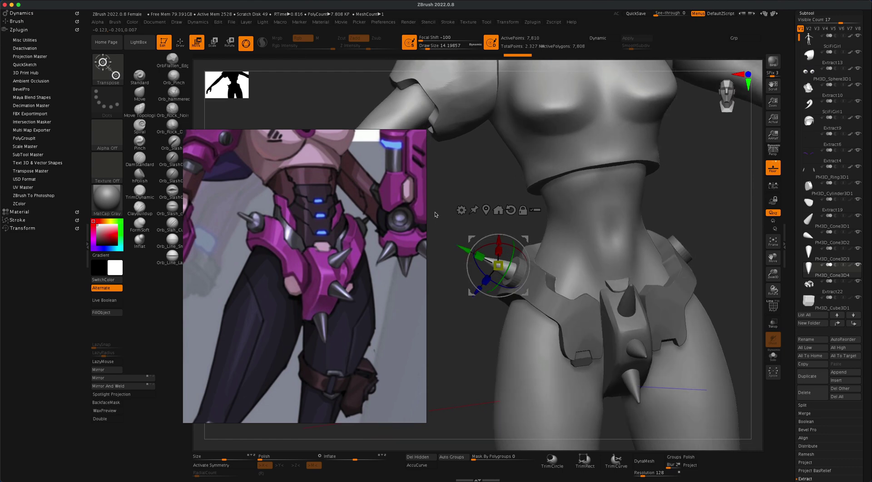
pyautogui.moveTo(451, 290); pyautogui.dragTo(535, 233)
pyautogui.moveTo(664, 247); pyautogui.dragTo(596, 222)
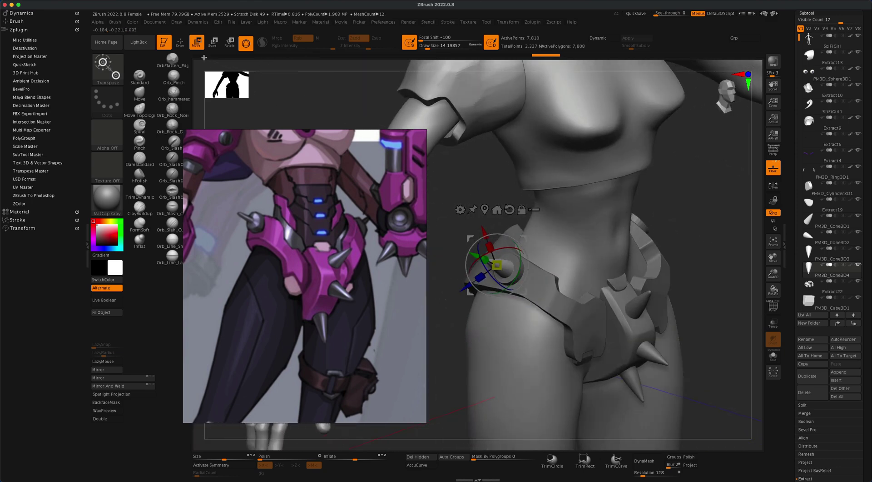
# Delete the hip spike's lower subdivision levels, then mirror and weld it onto the opposite hip
pyautogui.click(180, 42)
pyautogui.moveTo(680, 247)
pyautogui.keyDown('shift'); pyautogui.mouseDown()
pyautogui.moveTo(718, 248)
pyautogui.moveTo(675, 247)
pyautogui.mouseUp(); pyautogui.keyUp('shift')
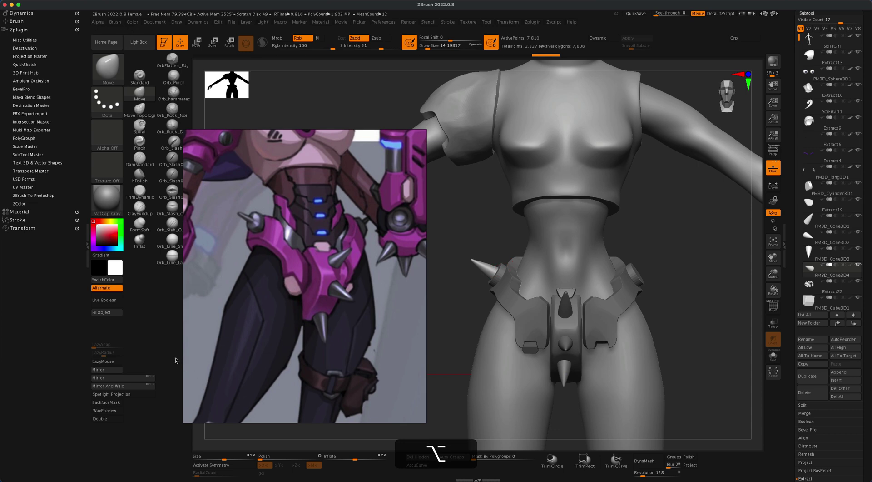
pyautogui.click(109, 385)
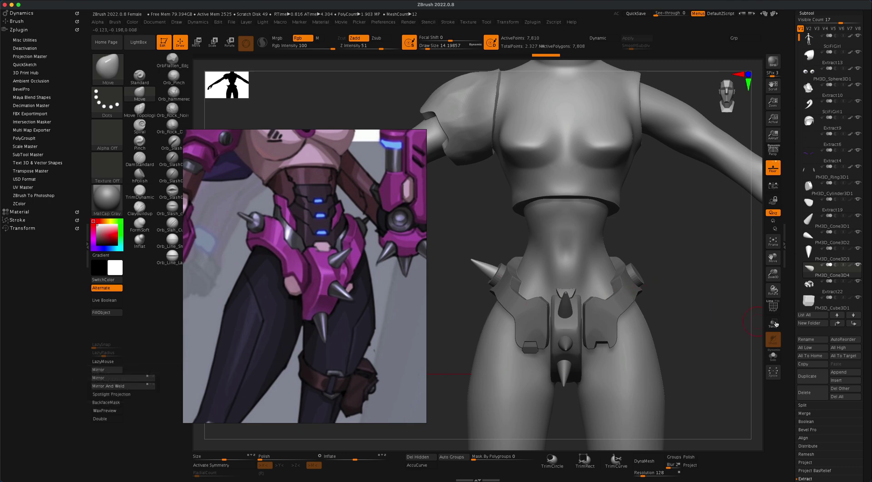
pyautogui.moveTo(866, 429); pyautogui.dragTo(866, 321)
pyautogui.click(816, 402)
pyautogui.click(808, 45)
pyautogui.click(107, 386)
pyautogui.moveTo(711, 284); pyautogui.dragTo(706, 260)
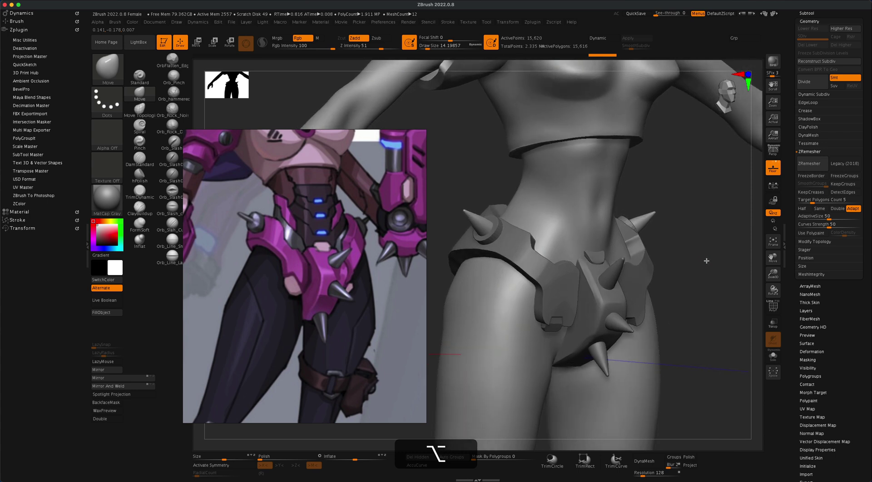
# Polish the outer edge of the hip belt's front flap with the hPolish brush at a draw size of about 18, undoing the last strokes
pyautogui.keyDown('alt'); pyautogui.click(559, 291); pyautogui.keyUp('alt')
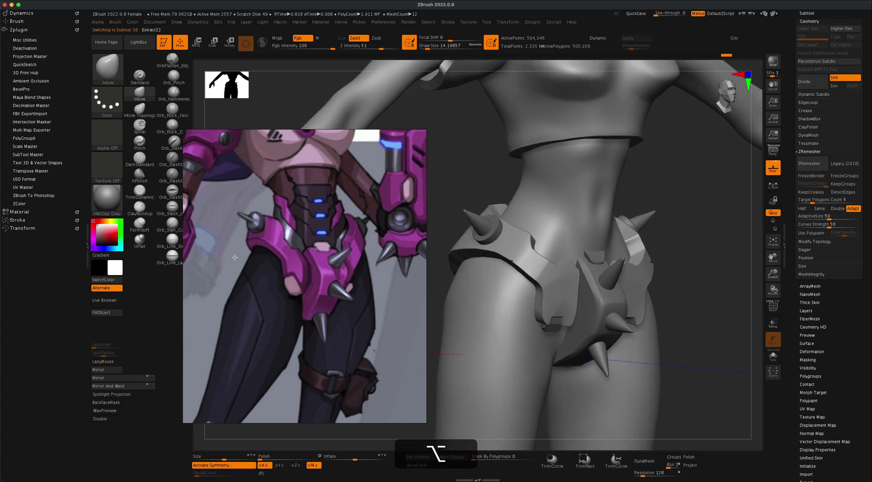
pyautogui.click(139, 177)
pyautogui.press('s')
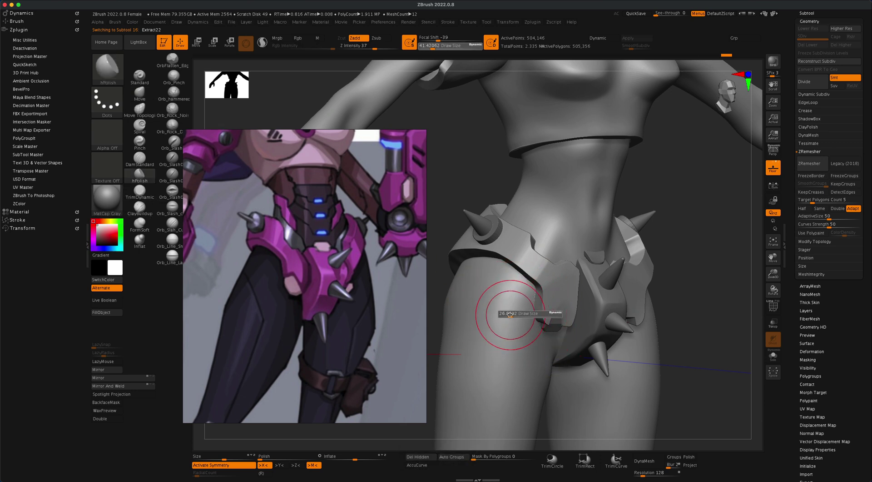
pyautogui.moveTo(509, 314); pyautogui.dragTo(508, 315)
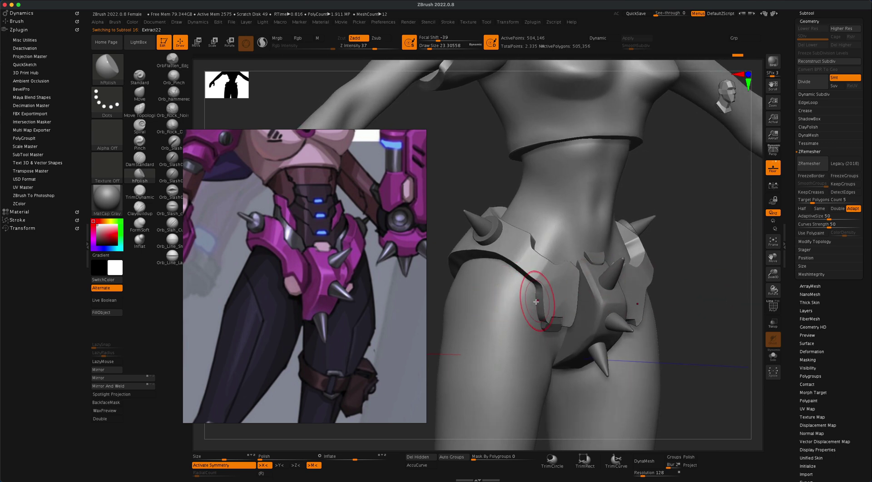
pyautogui.press('s')
pyautogui.moveTo(534, 303); pyautogui.dragTo(539, 297)
pyautogui.press('s')
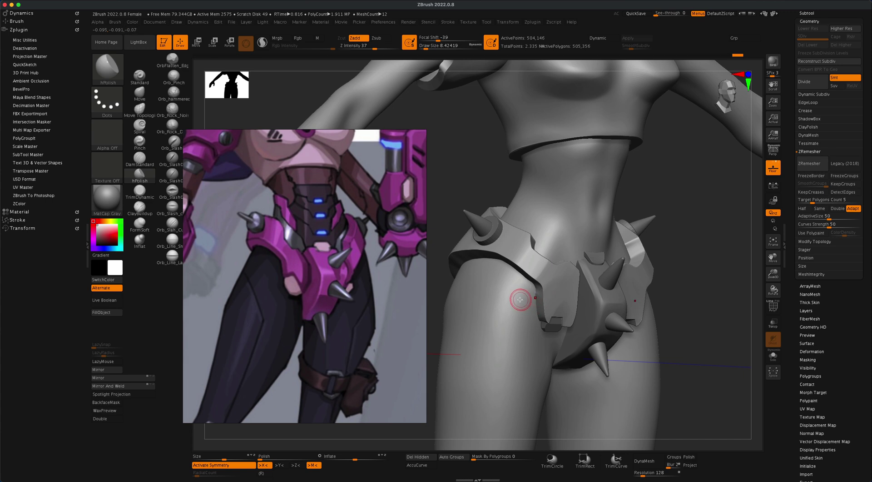
pyautogui.press(']')
pyautogui.press(']')
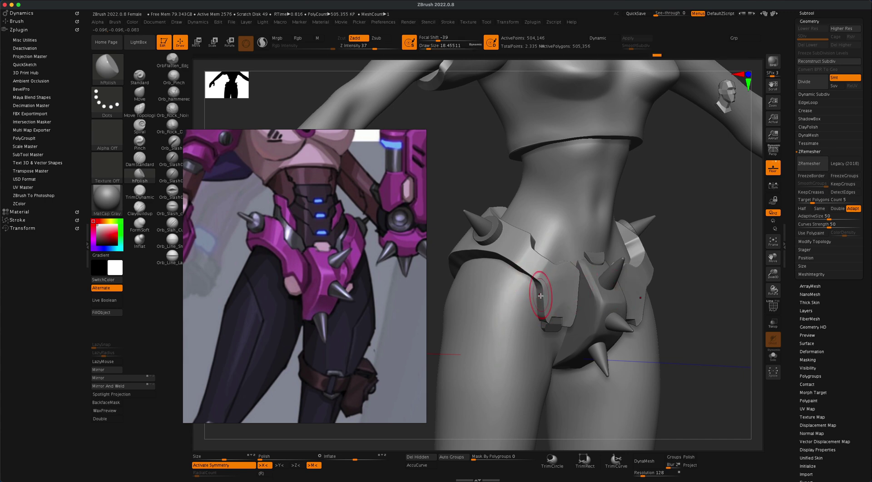
pyautogui.press('super+z')
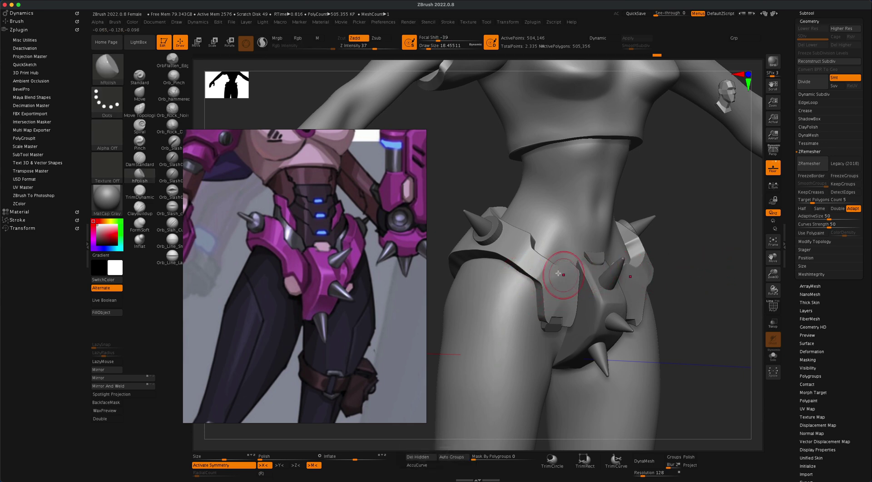
pyautogui.press('super+z')
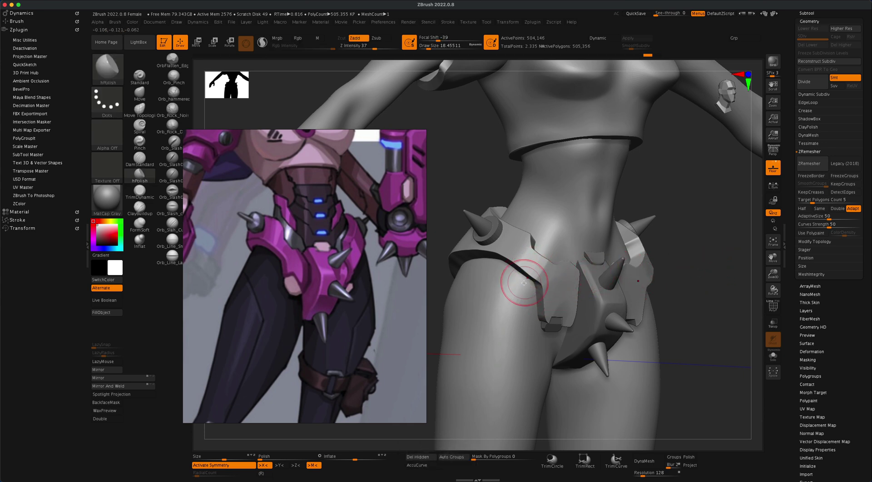
# Reshape the upper side edges of the crotch plate symmetrically with the Move brush at a draw size of about 31
pyautogui.moveTo(702, 311)
pyautogui.mouseDown()
pyautogui.moveTo(710, 314)
pyautogui.moveTo(699, 299)
pyautogui.moveTo(705, 356)
pyautogui.moveTo(697, 358)
pyautogui.mouseUp()
pyautogui.keyDown('alt'); pyautogui.click(577, 300); pyautogui.keyUp('alt')
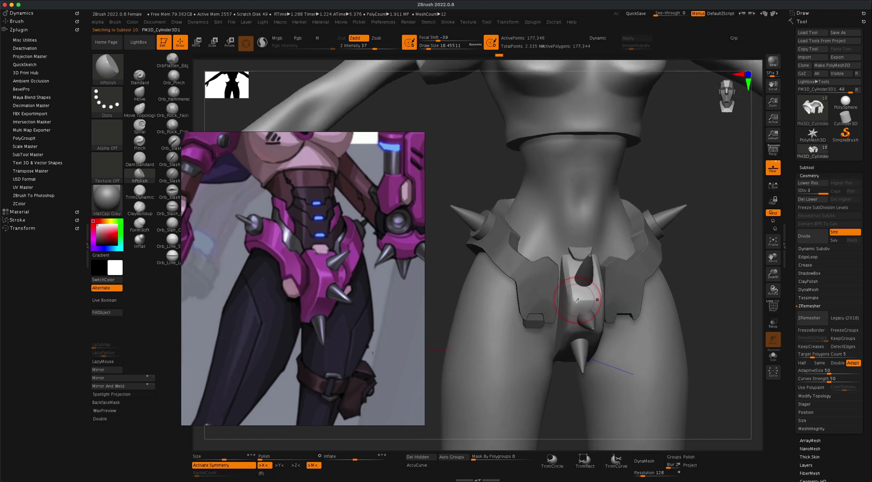
pyautogui.click(139, 94)
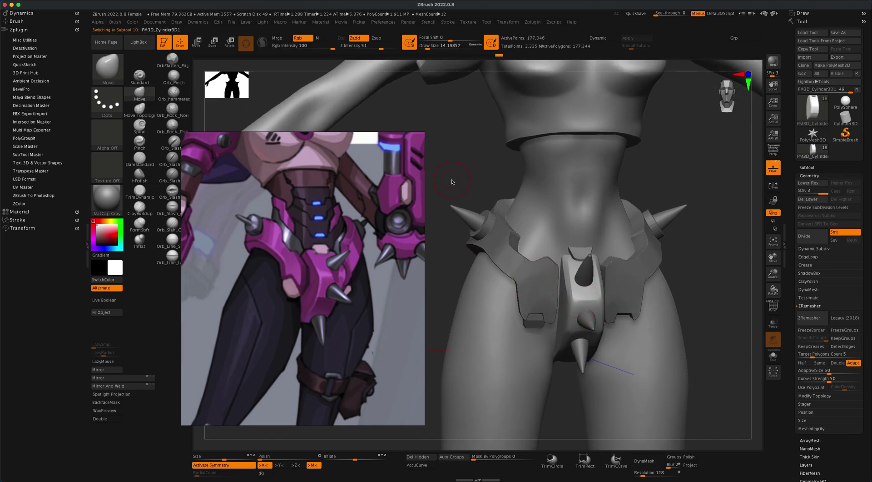
pyautogui.press('s')
pyautogui.moveTo(453, 181); pyautogui.dragTo(457, 181)
pyautogui.moveTo(555, 261); pyautogui.dragTo(561, 258)
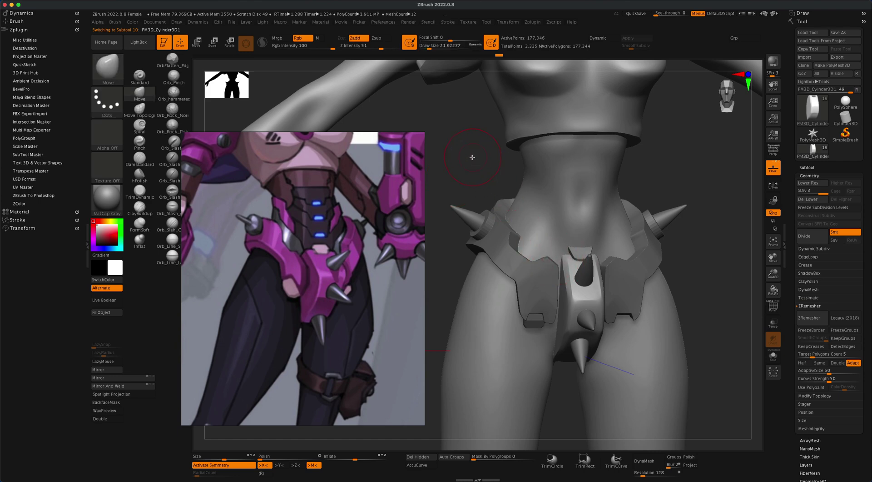
pyautogui.press(']')
pyautogui.moveTo(564, 264); pyautogui.dragTo(560, 259)
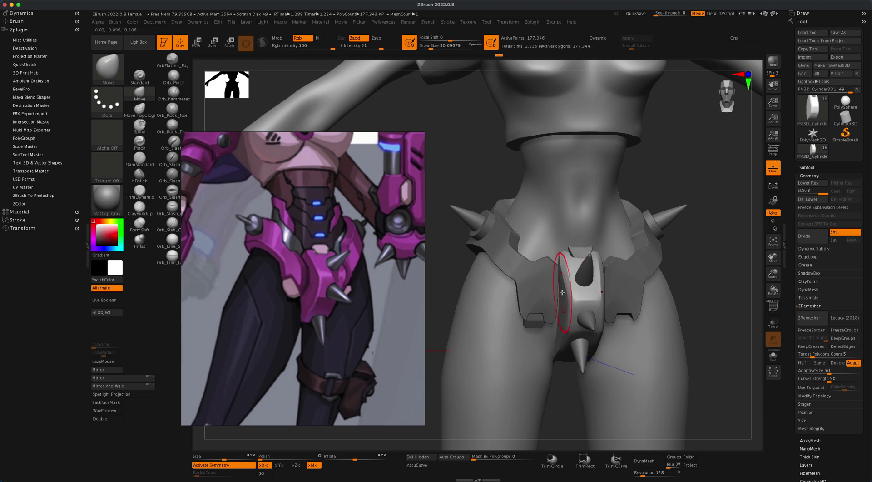
# Adjust the crotch plate's side edges beside the belt flaps and reduce the Move brush's draw size to about 23
pyautogui.moveTo(561, 293); pyautogui.dragTo(561, 309)
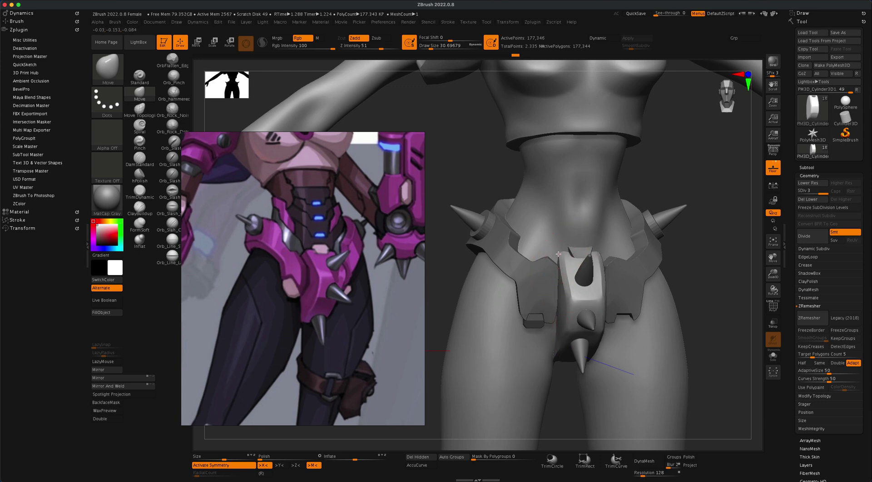
pyautogui.press('s')
pyautogui.moveTo(452, 169); pyautogui.dragTo(447, 169)
pyautogui.moveTo(715, 304); pyautogui.dragTo(636, 317)
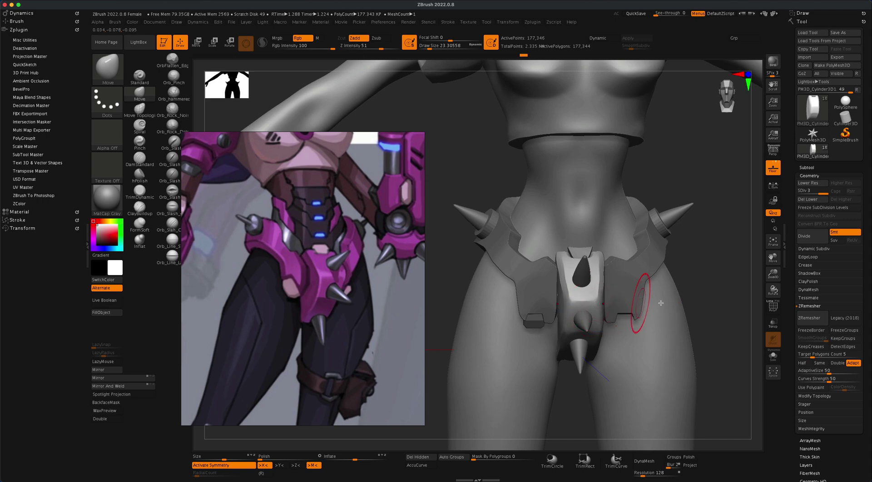
pyautogui.moveTo(699, 326); pyautogui.dragTo(604, 332)
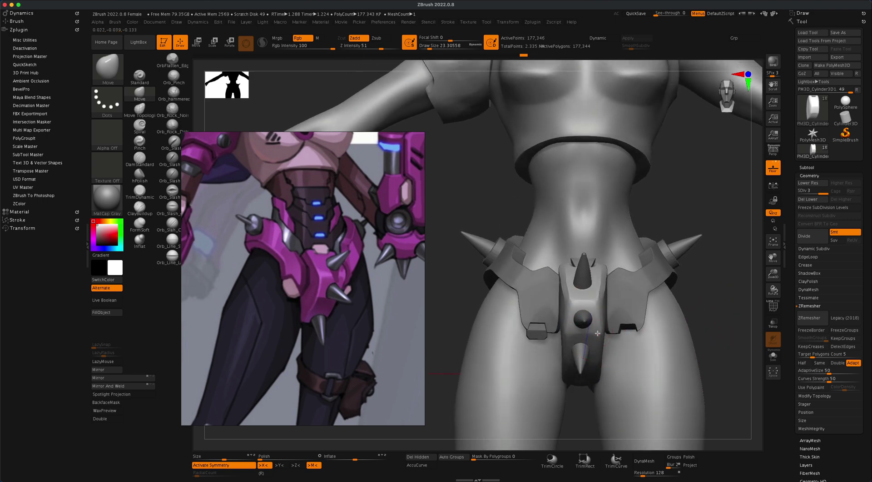
# Subdivide the cylinder bases of the hip spikes twice to smooth them
pyautogui.moveTo(711, 336)
pyautogui.mouseDown()
pyautogui.moveTo(714, 343)
pyautogui.moveTo(704, 330)
pyautogui.moveTo(725, 324)
pyautogui.mouseUp()
pyautogui.keyDown('alt'); pyautogui.click(495, 230); pyautogui.keyUp('alt')
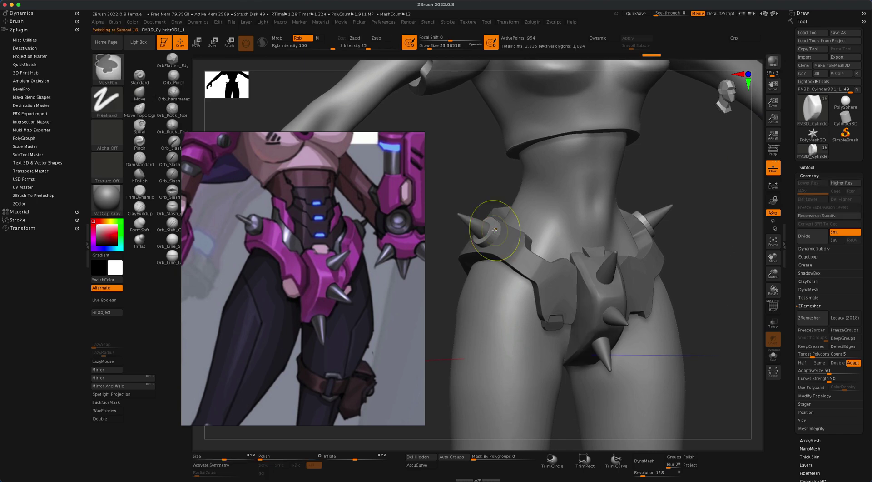
pyautogui.hotkey('ctrl', 'd')
pyautogui.hotkey('ctrl', 'd')
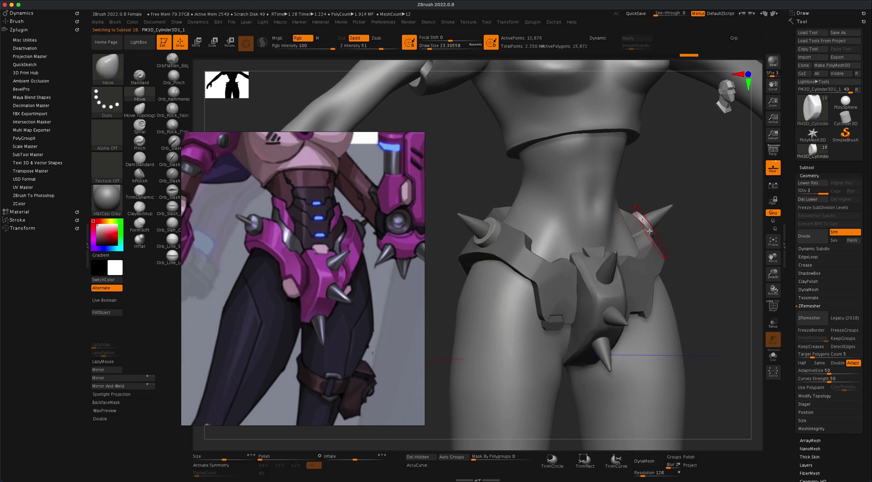